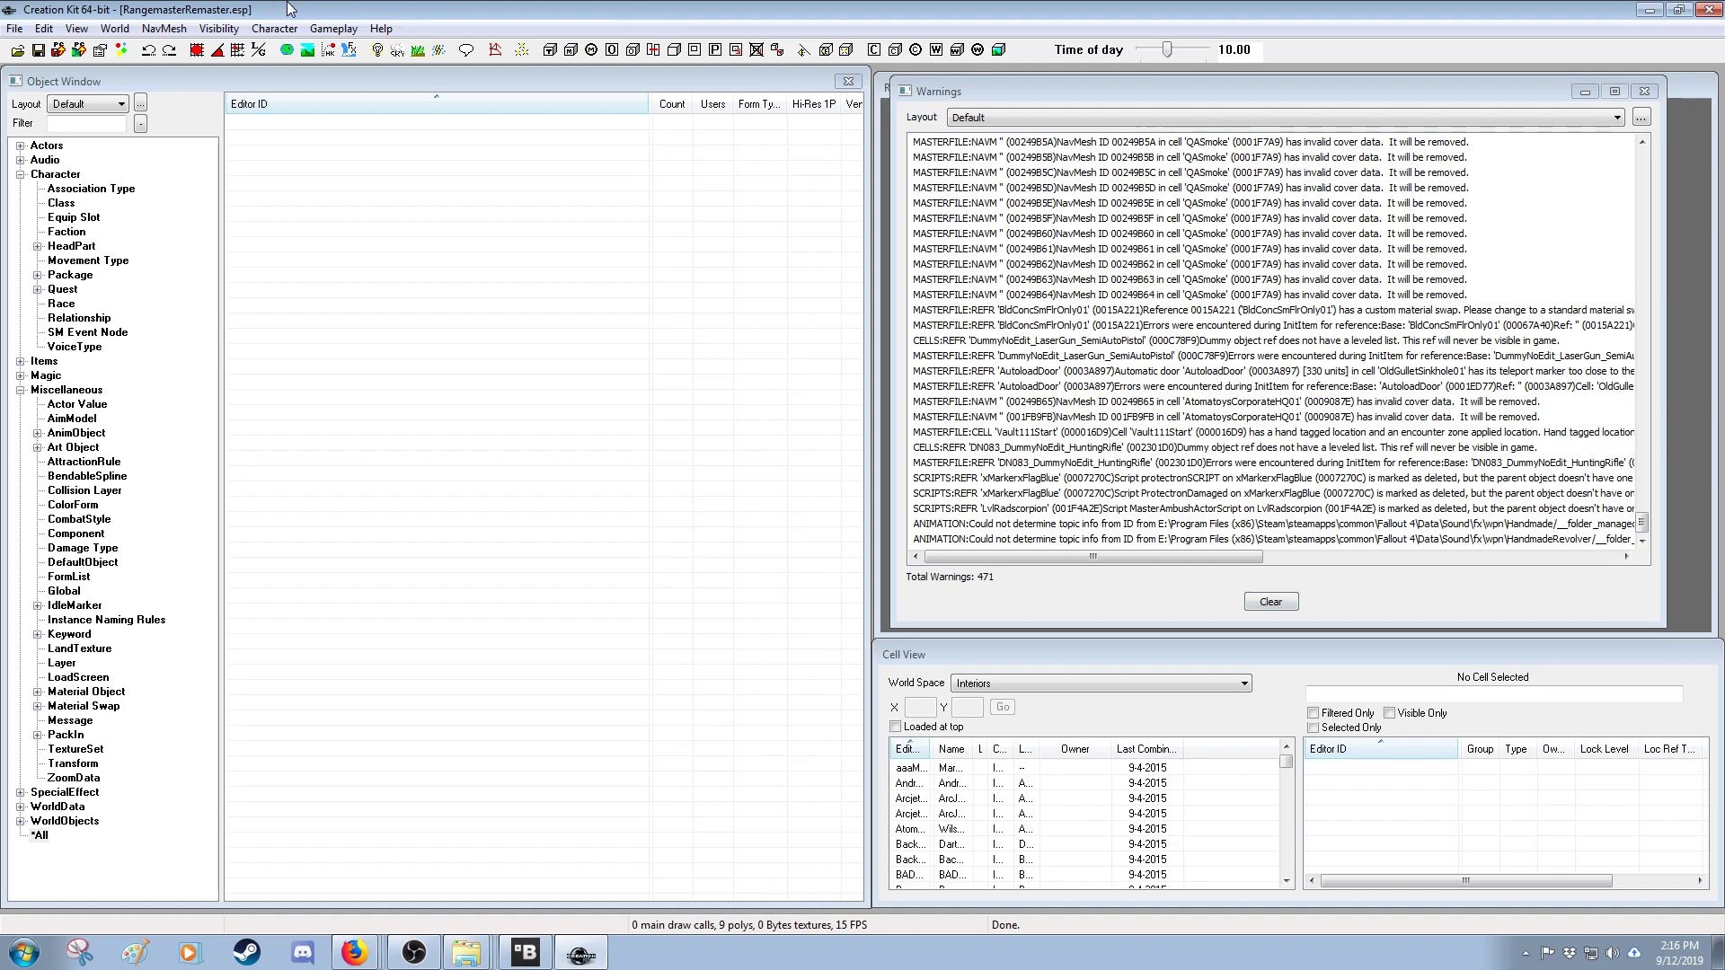
- Filter the Object Window by 'combatrifle' and scroll to the CombatRifle WEAP entry
click(79, 124)
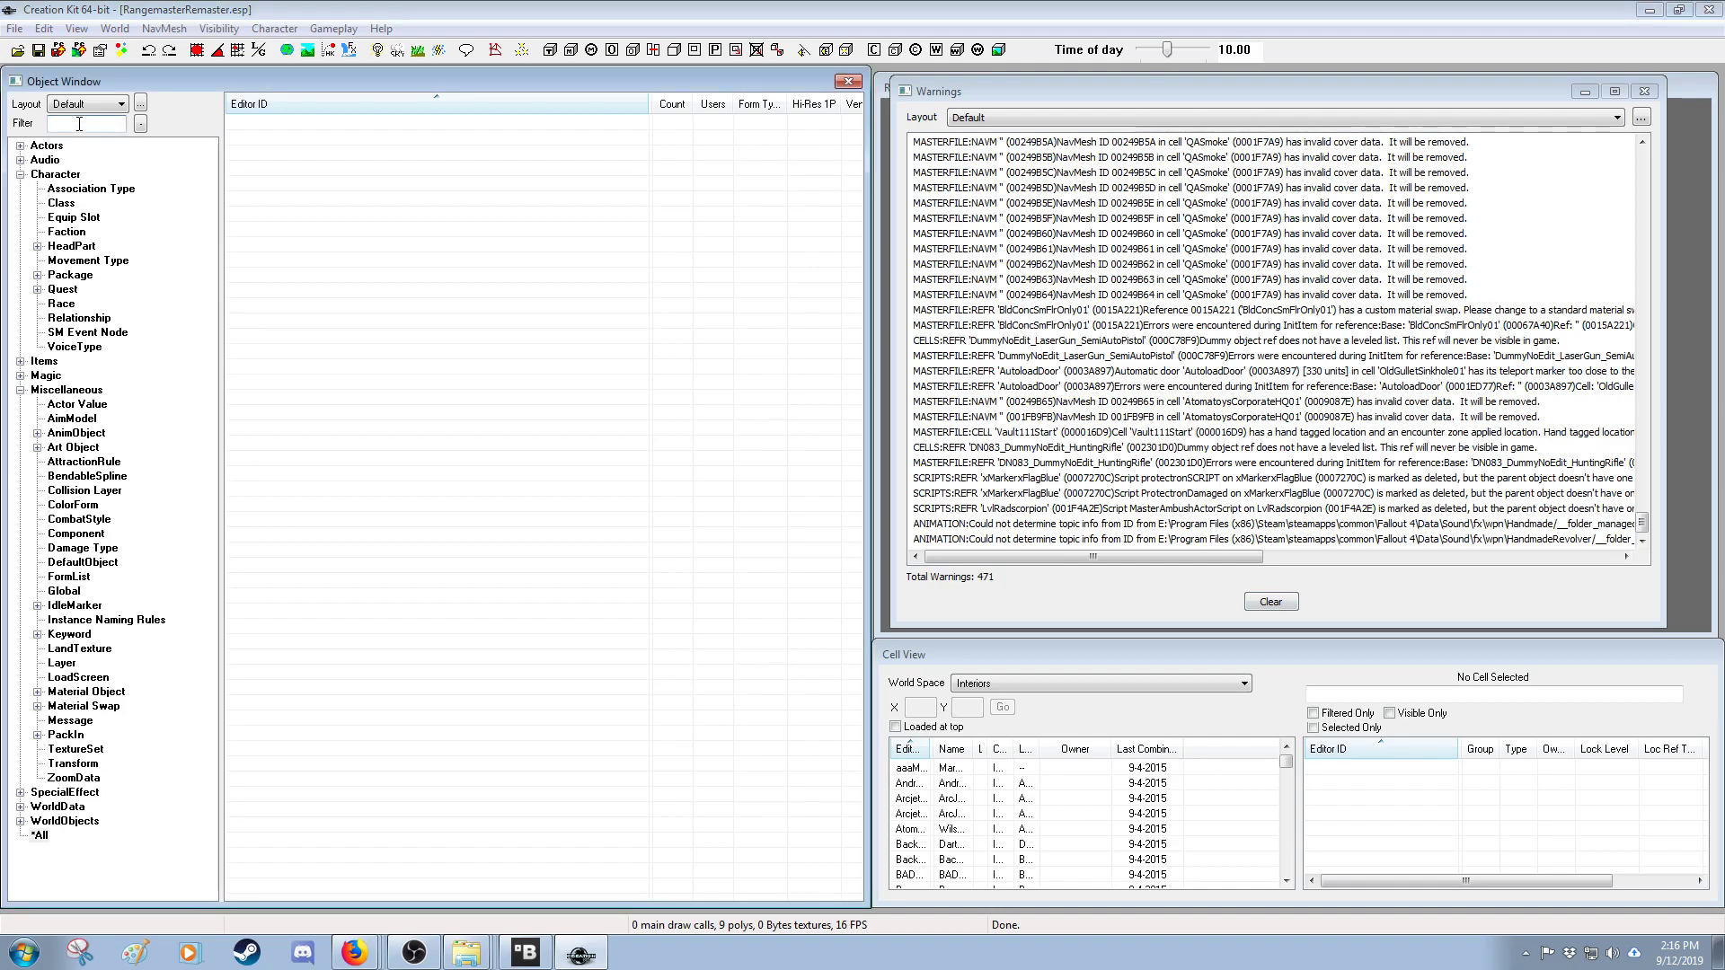
text(combatrifle)
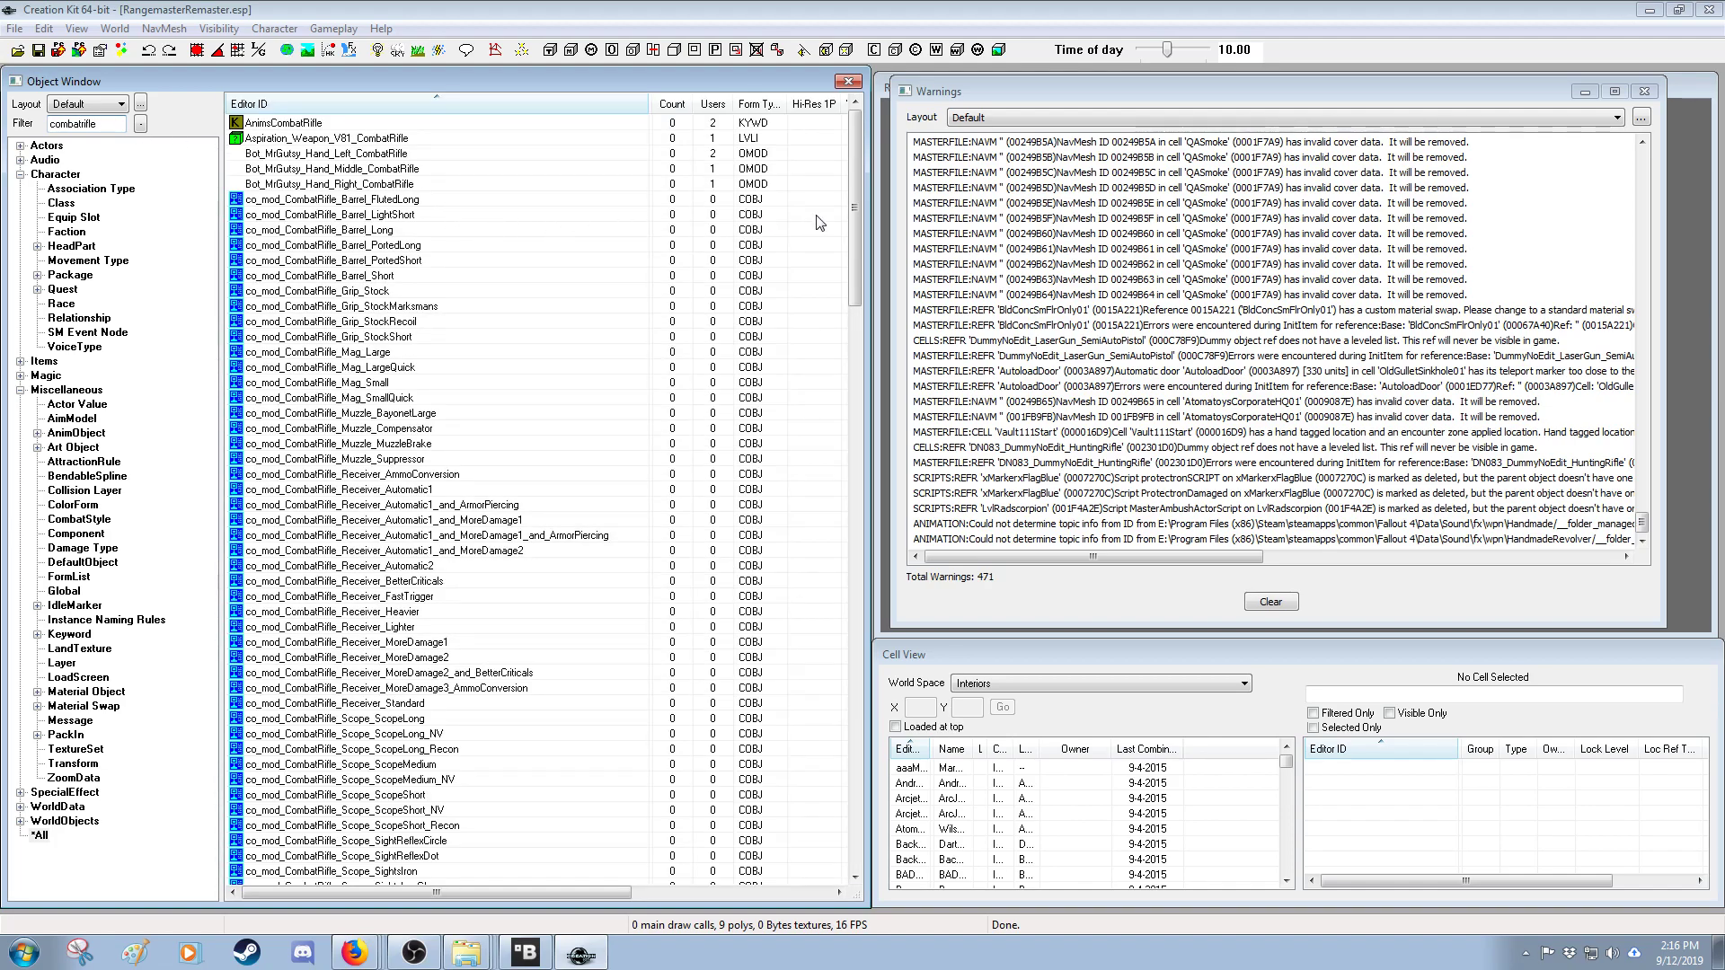
drag(854, 203, 854, 341)
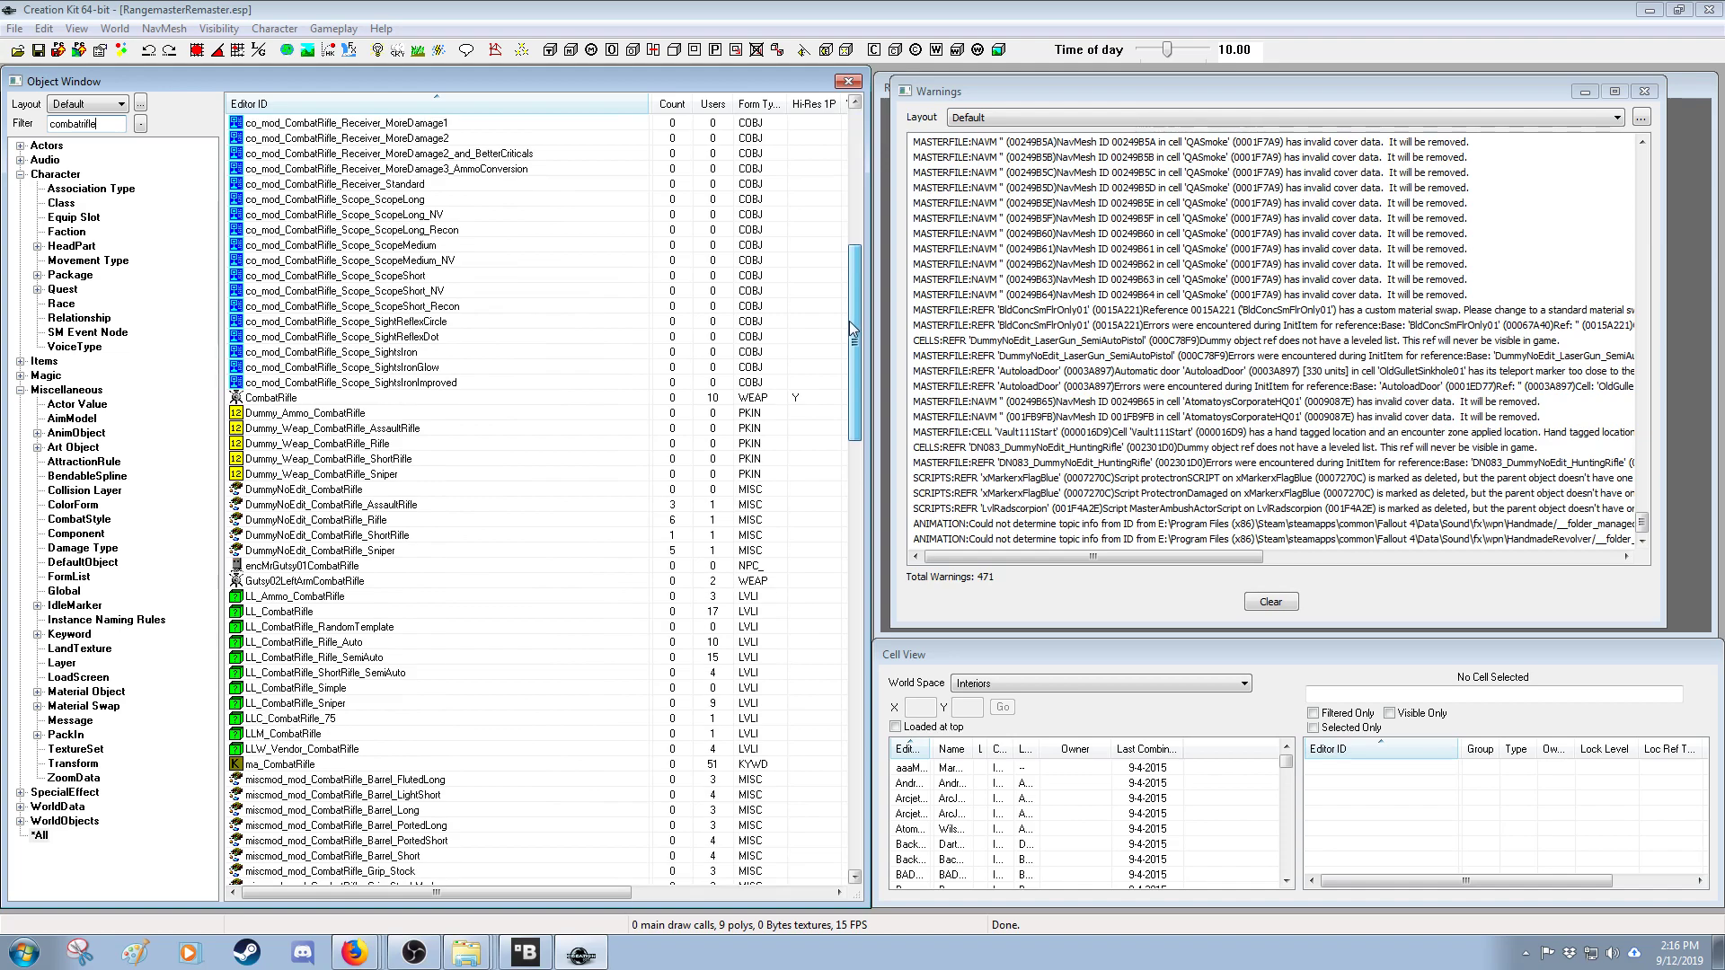
- Open the CombatRifle weapon record, then zoom in and rotate its 3D model preview
double_click(278, 398)
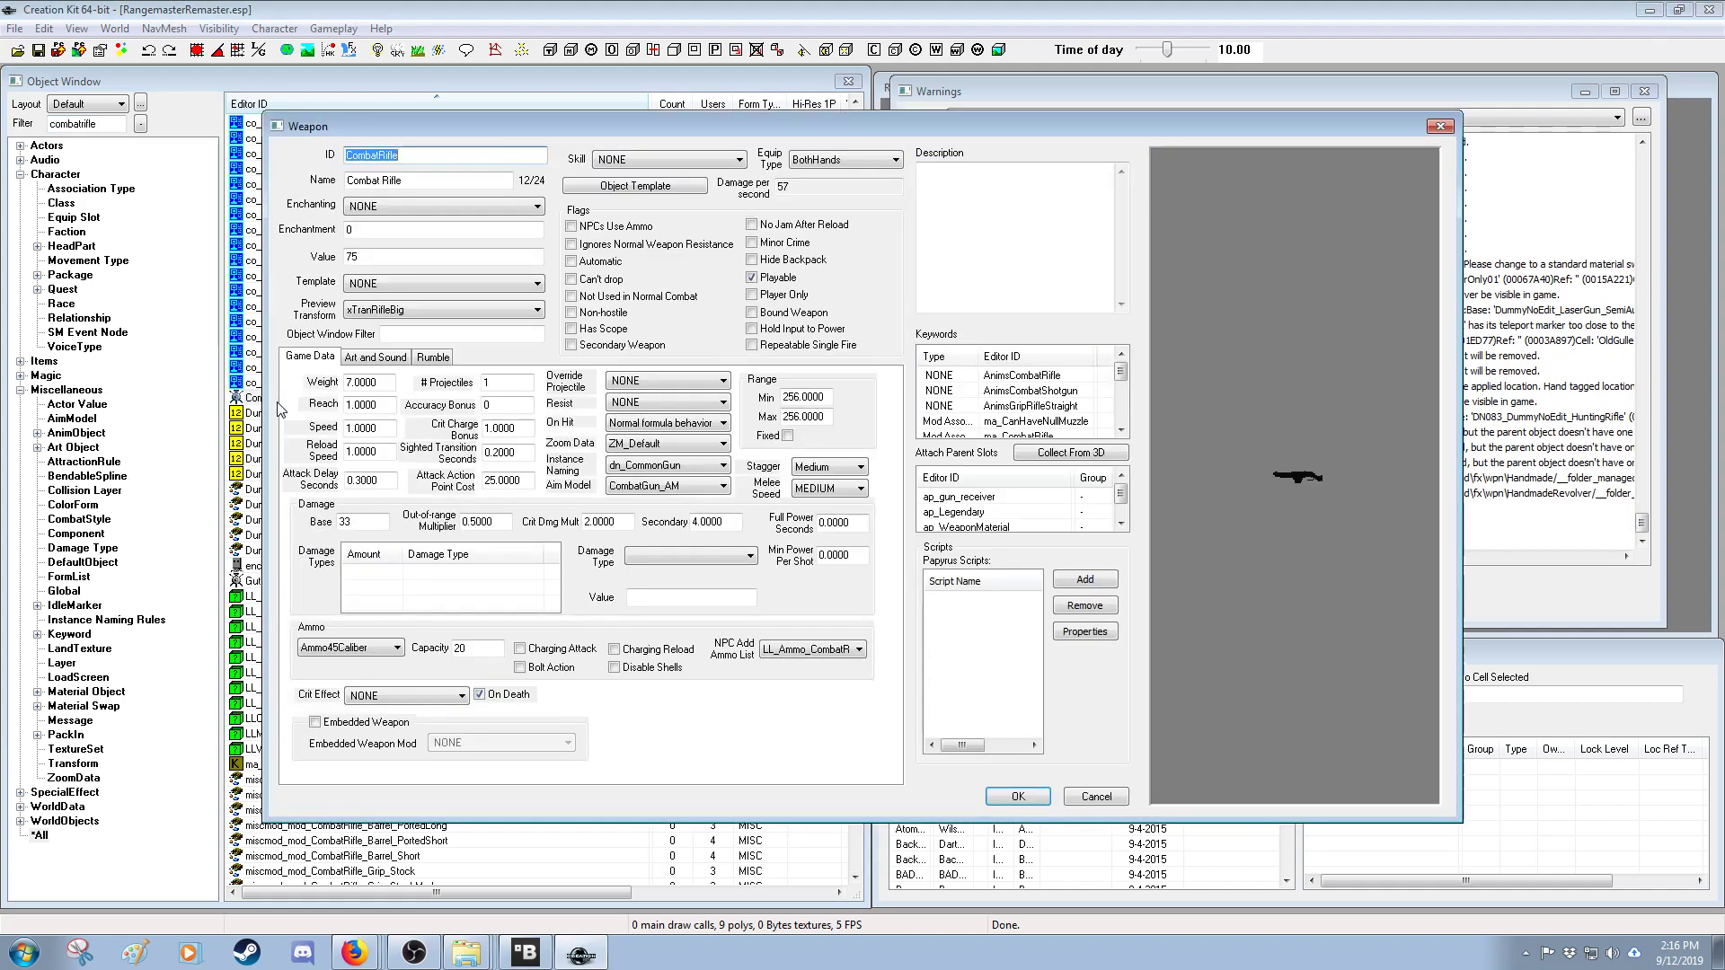
click(1249, 546)
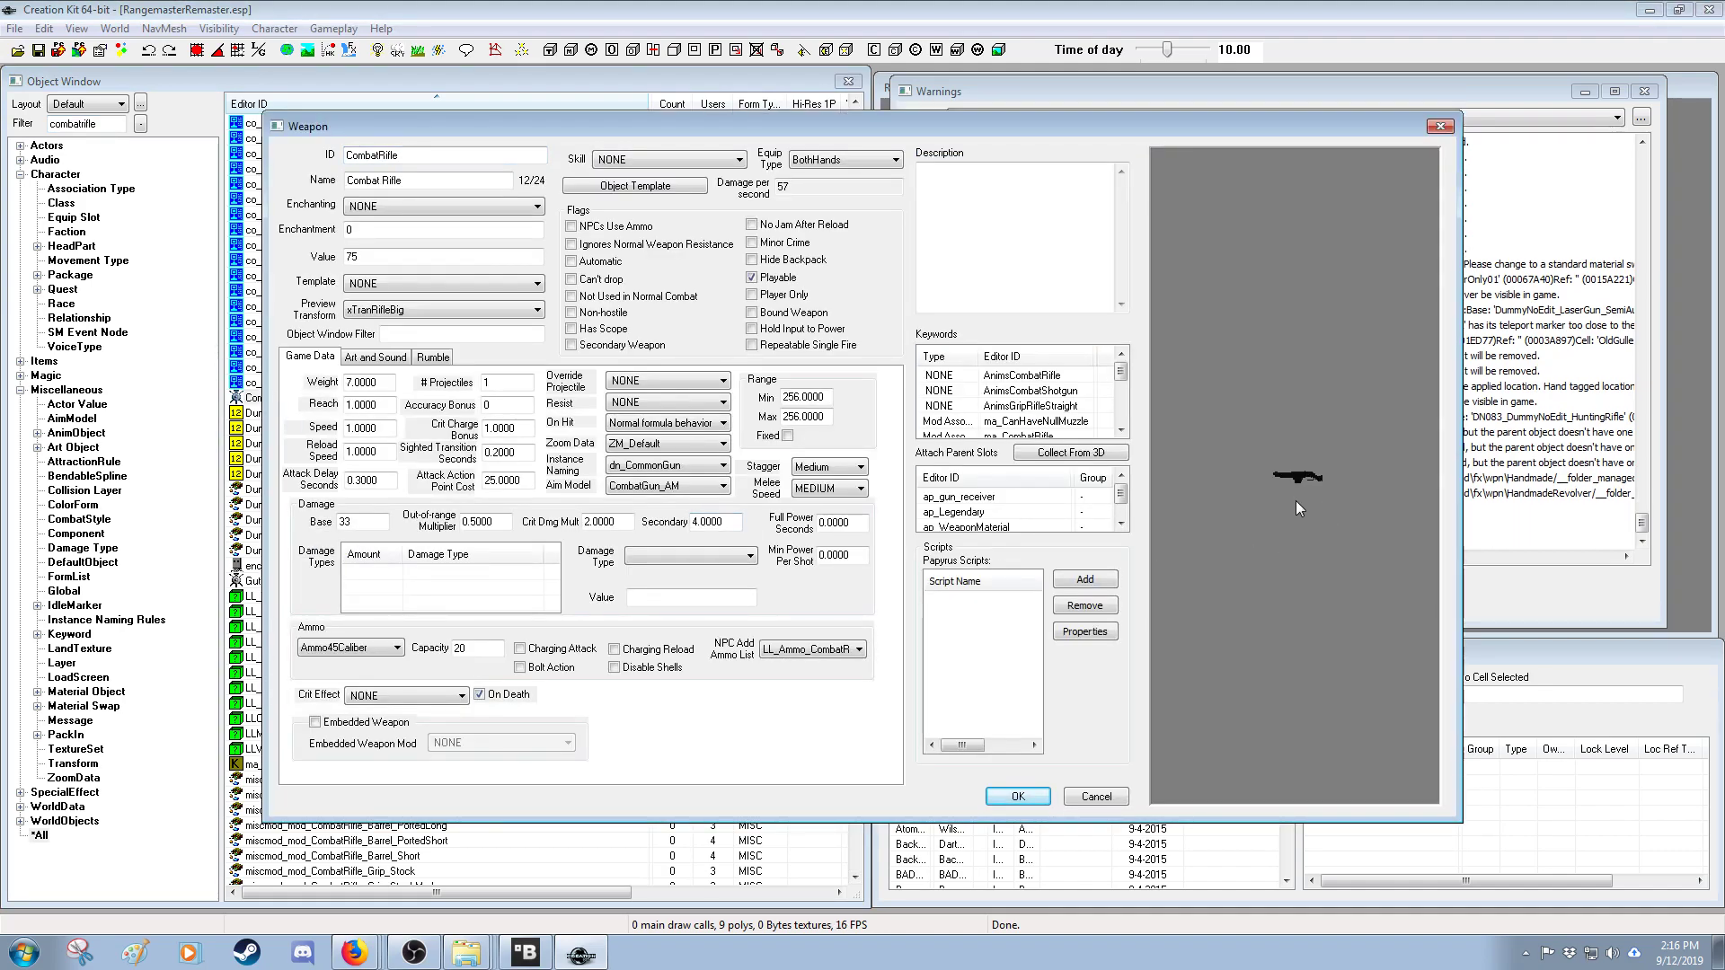
scroll(1296, 499, up, 5)
scroll(1296, 500, up, 5)
mouse_move(1265, 473)
mouse_down()
mouse_move(1389, 457)
mouse_move(1405, 471)
mouse_move(1195, 482)
mouse_move(1251, 474)
mouse_up()
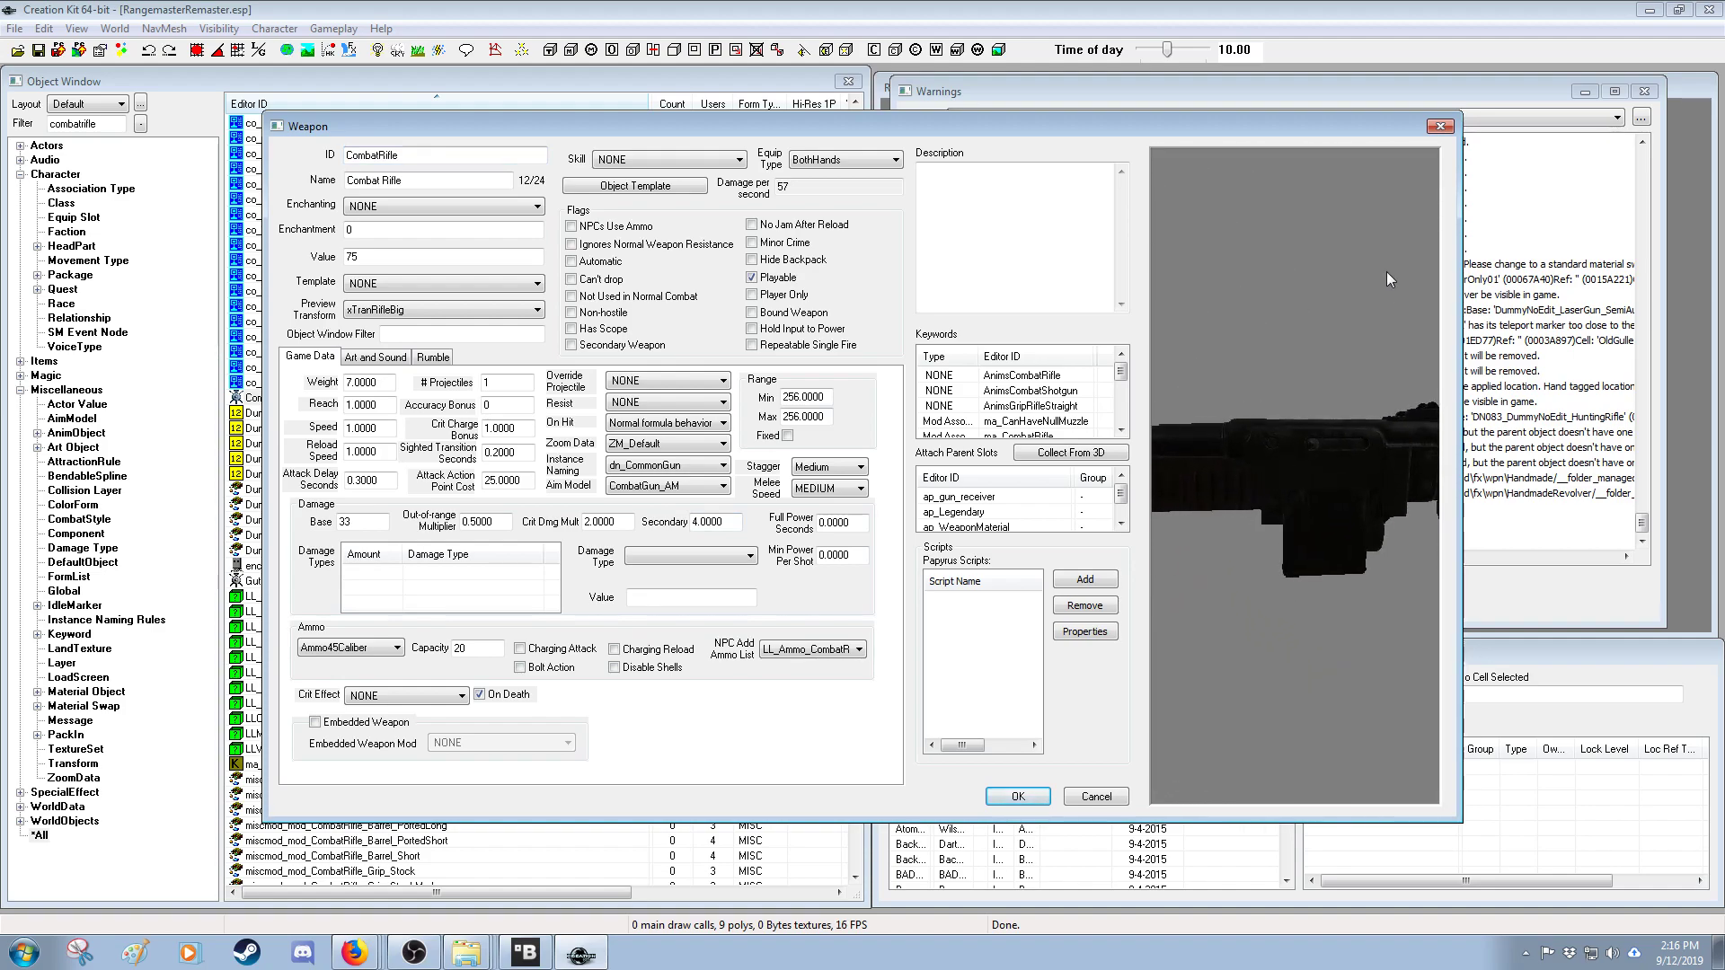
- Open the Combat Rifle's object template and inspect its Simple, Random, Short, Semi-Auto, Auto and Sniper entries
click(634, 187)
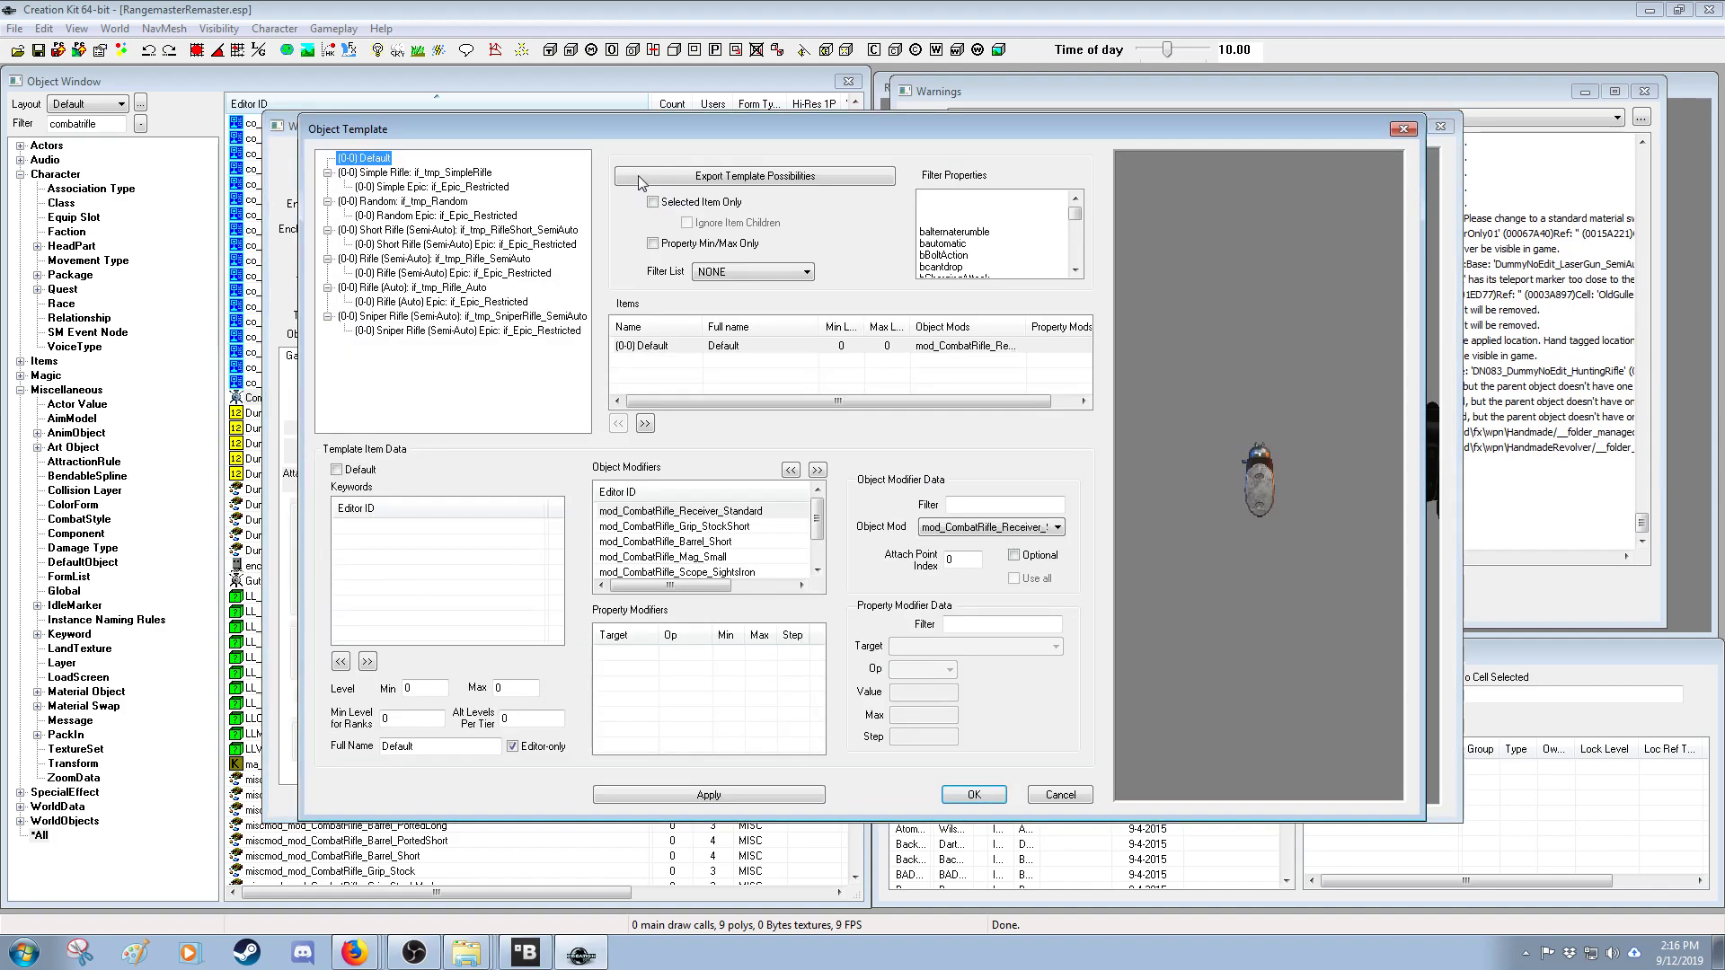
drag(1231, 509, 1294, 521)
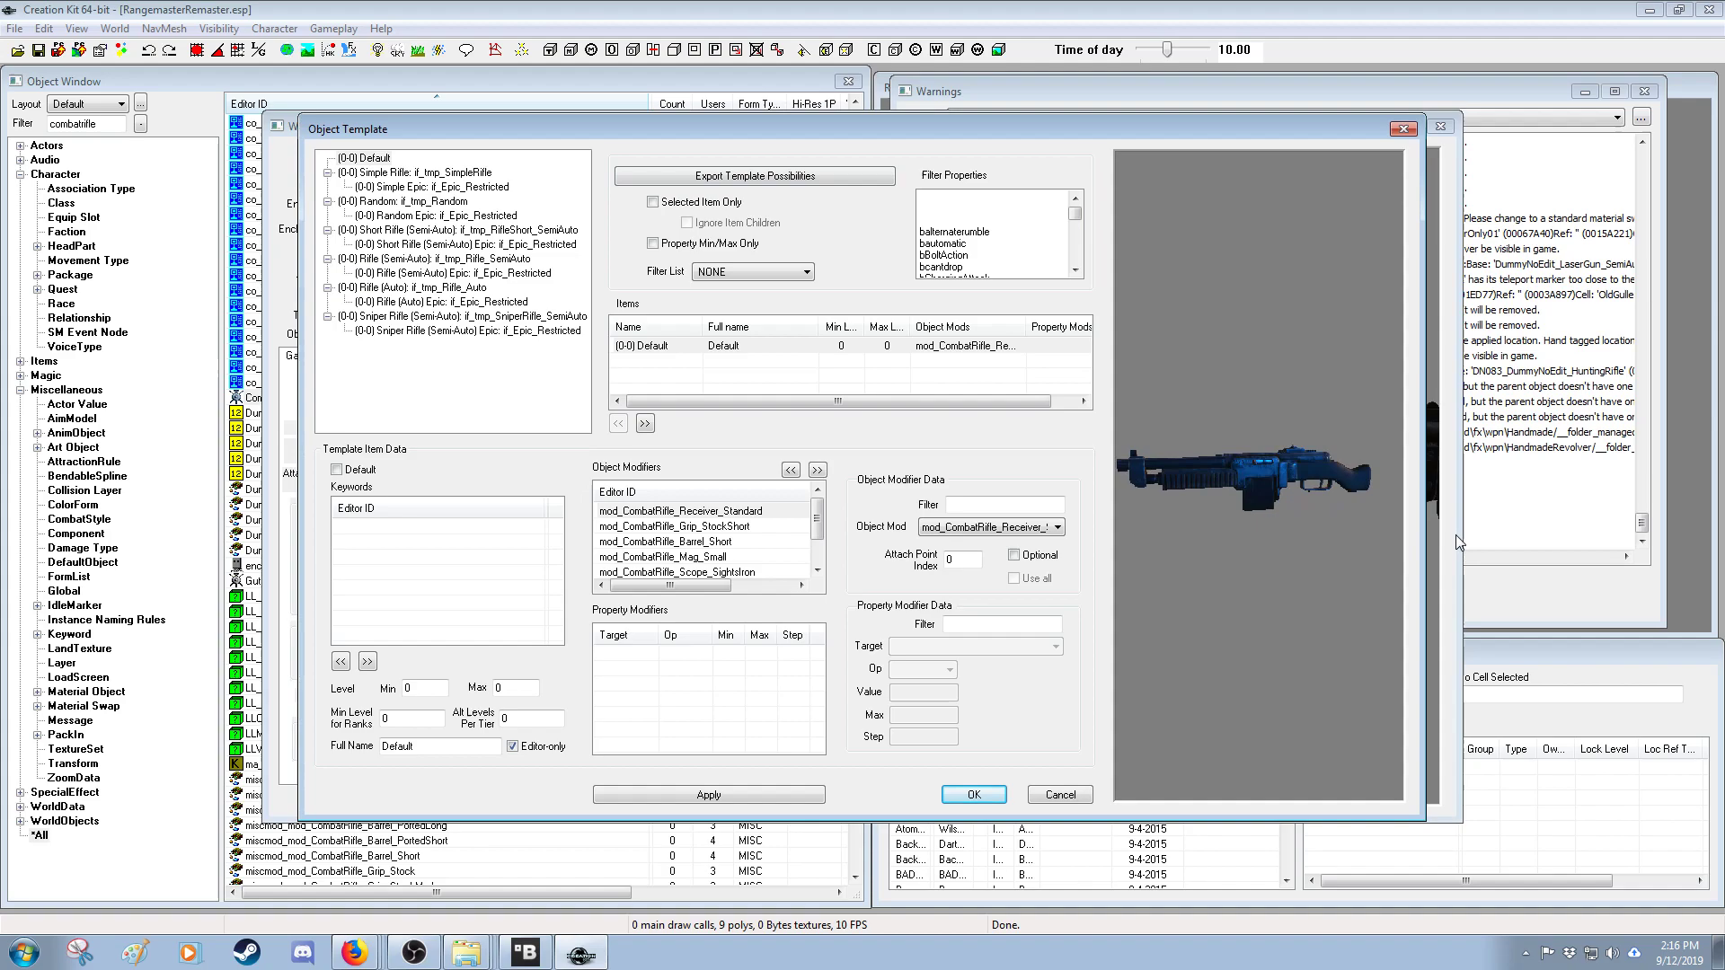
click(381, 173)
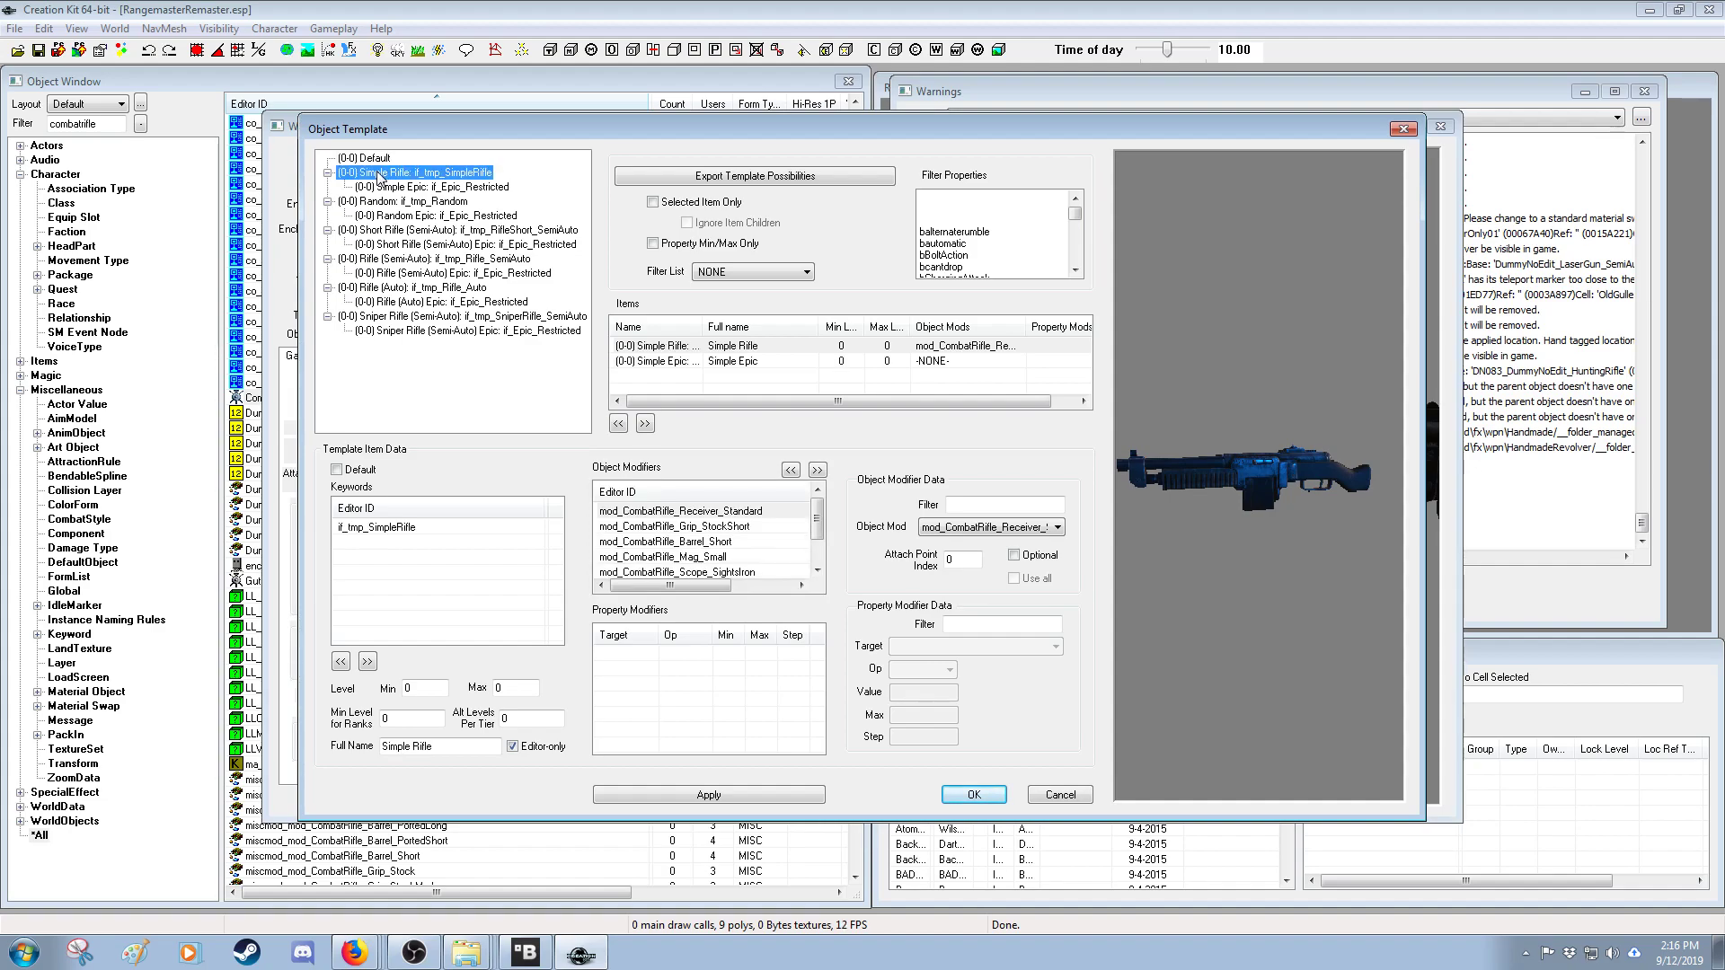
click(381, 202)
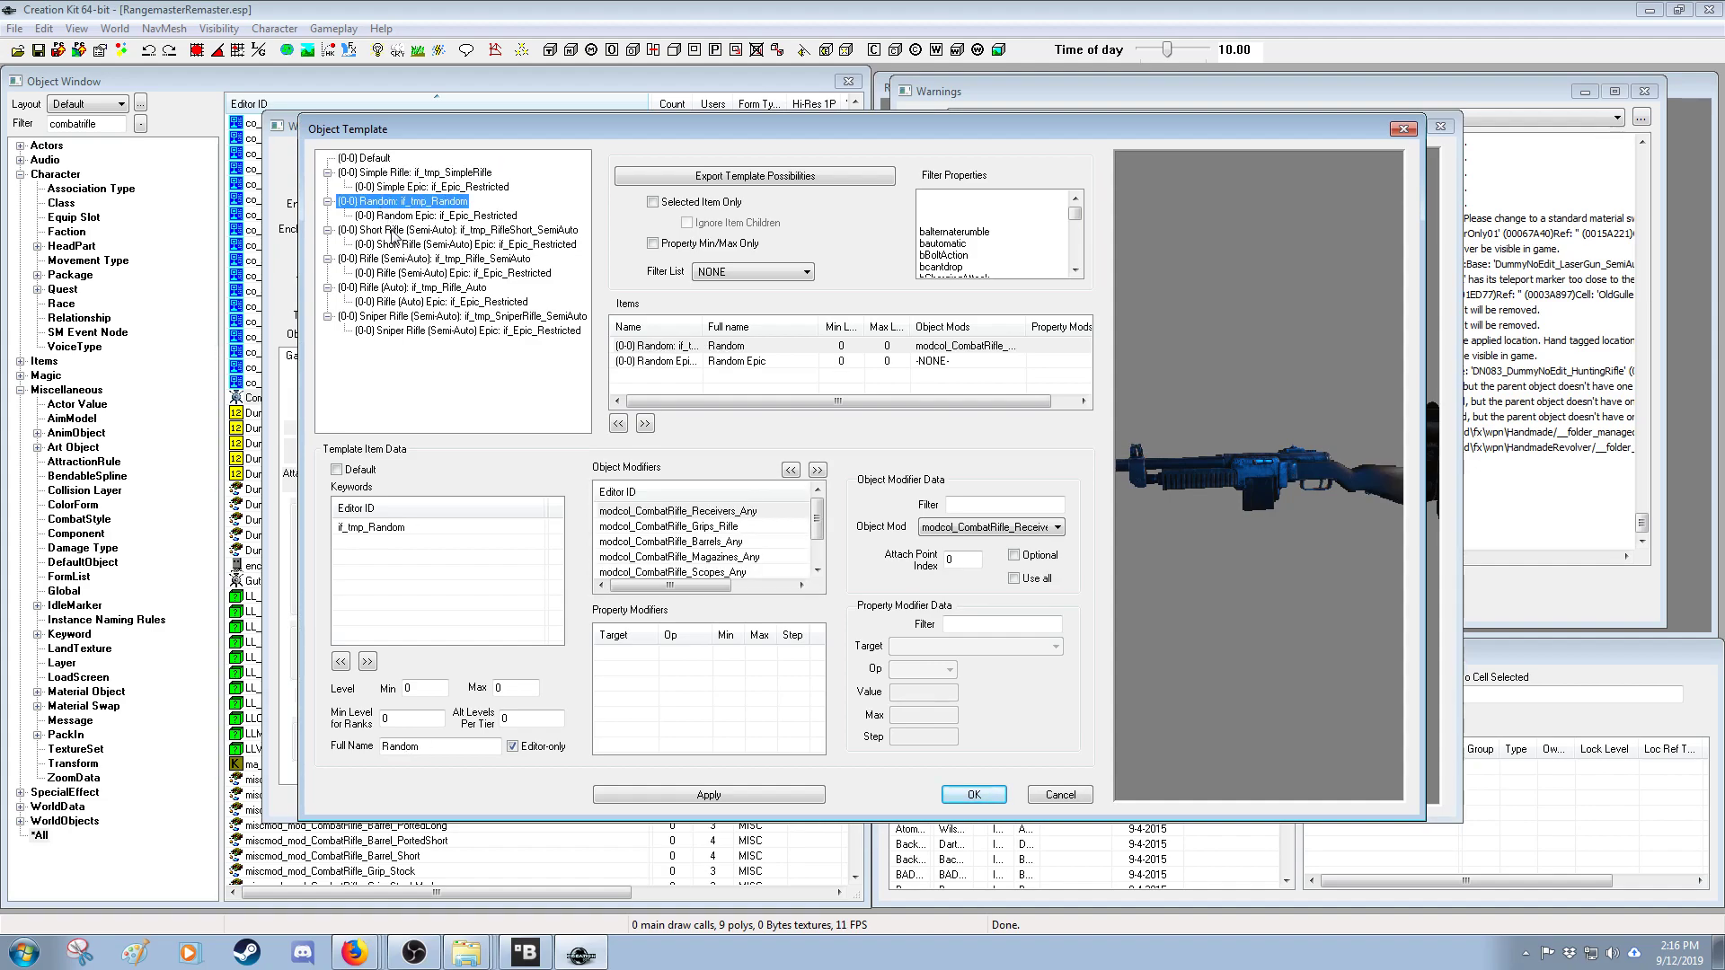
click(393, 231)
click(406, 259)
click(420, 289)
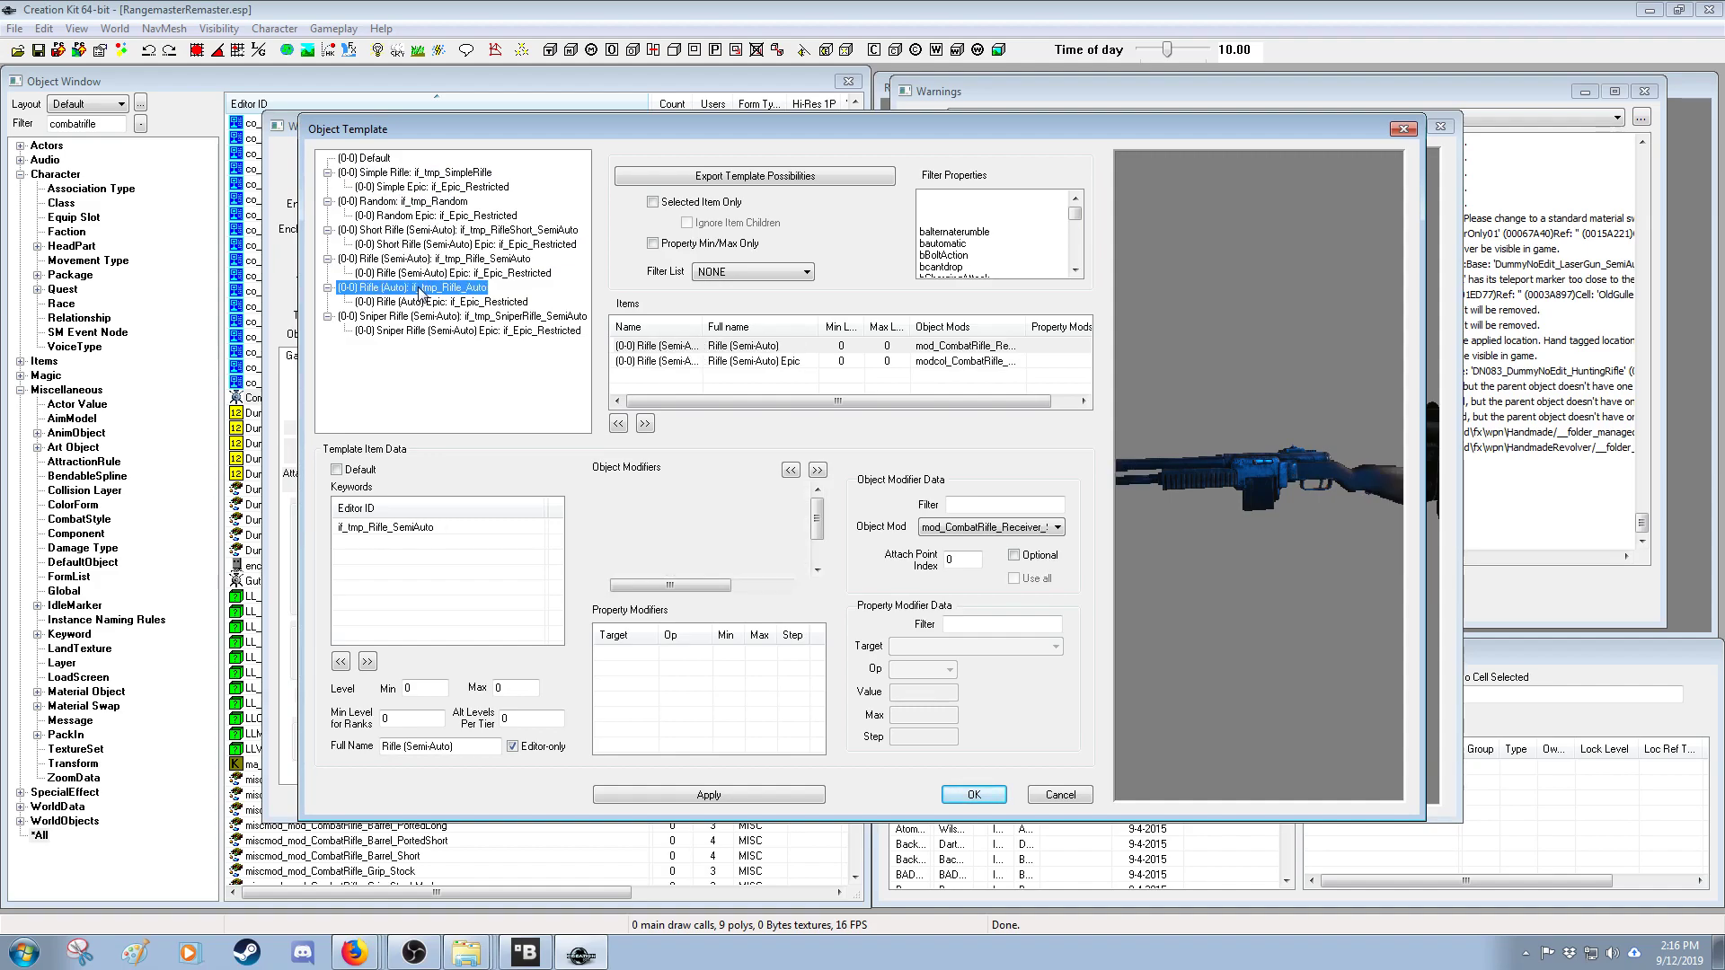
click(440, 316)
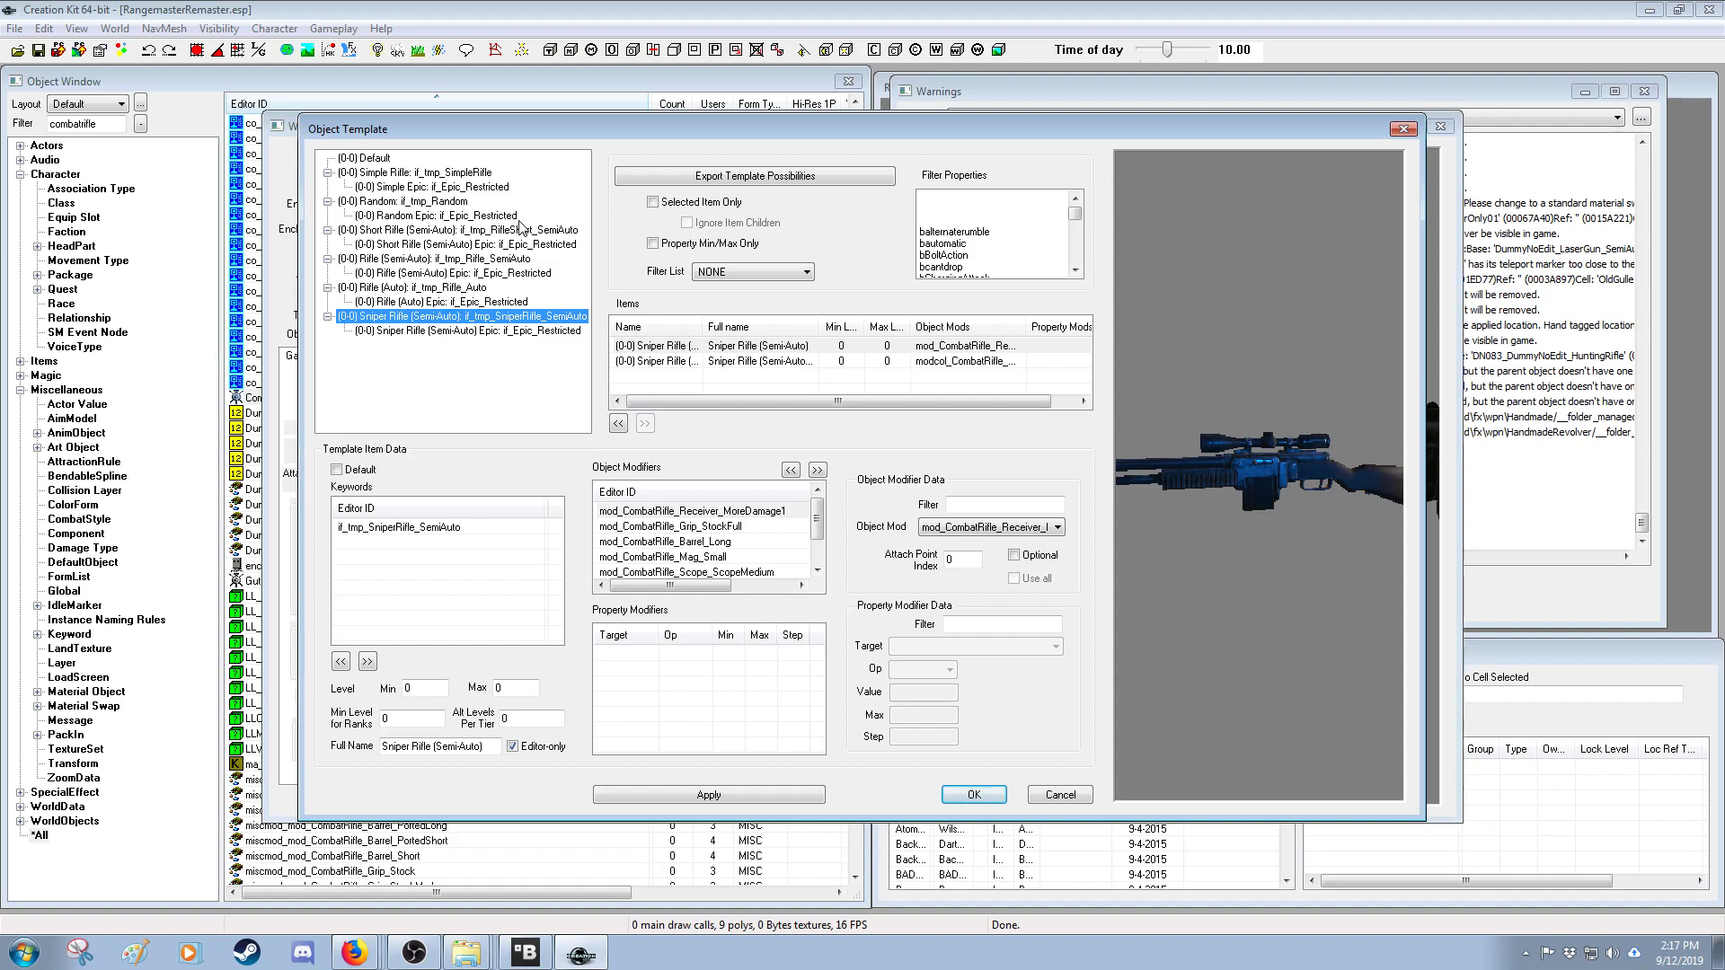
click(445, 175)
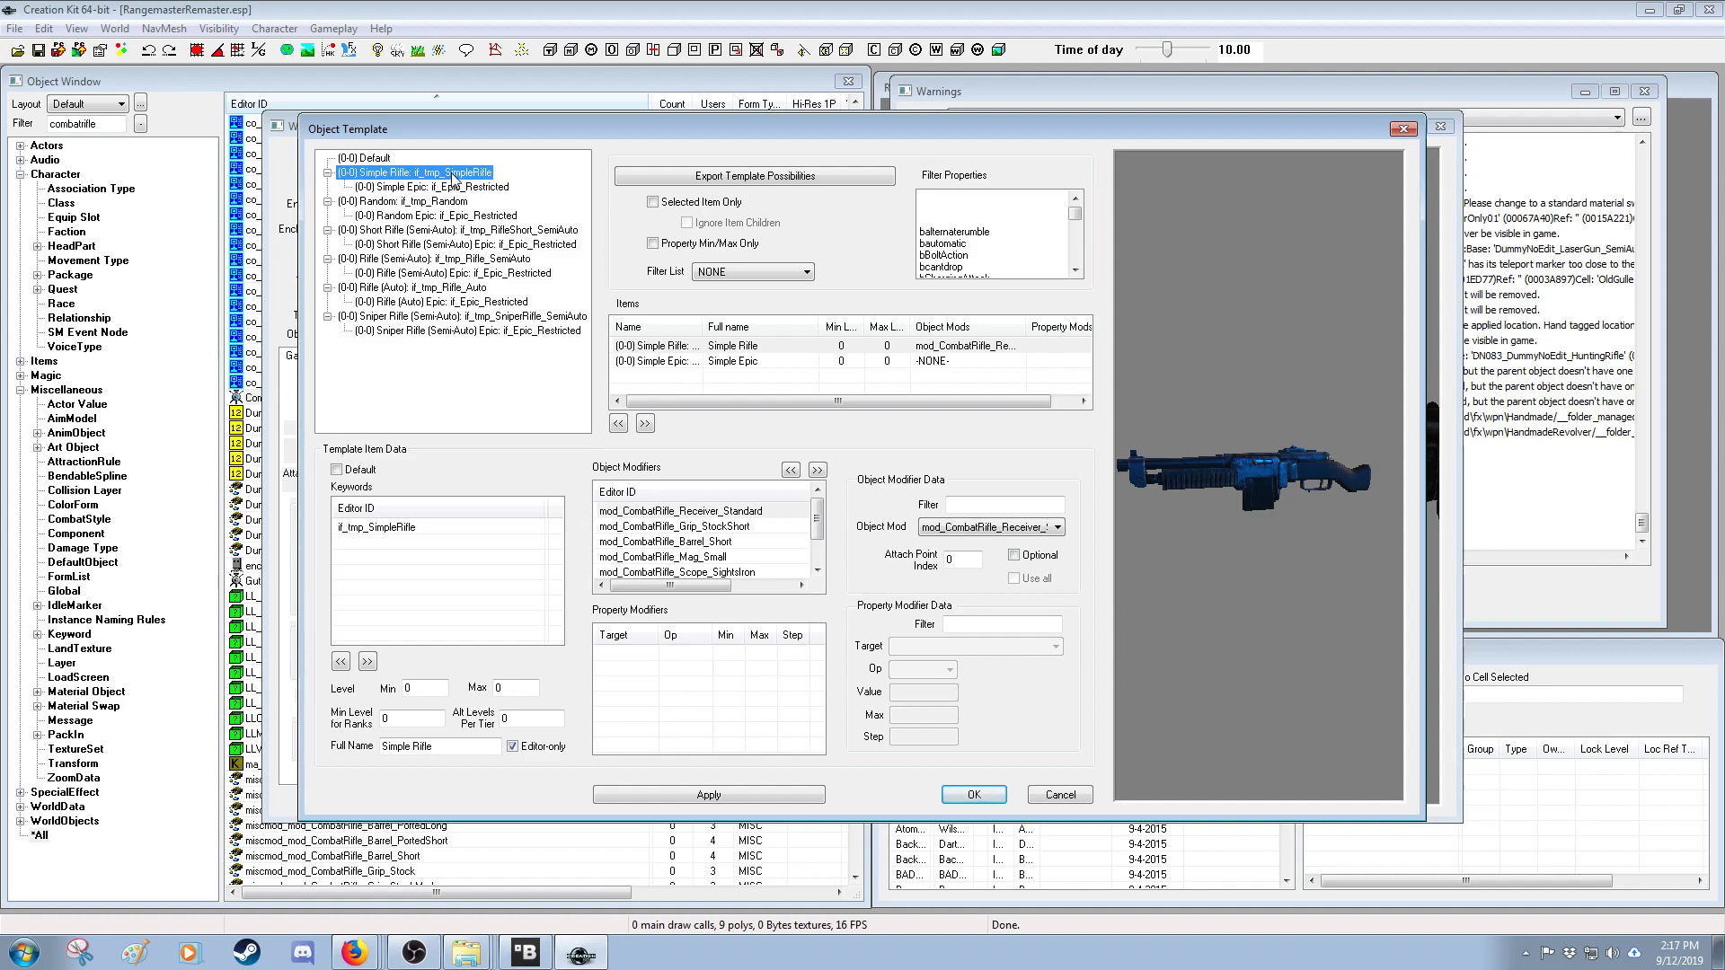
click(458, 189)
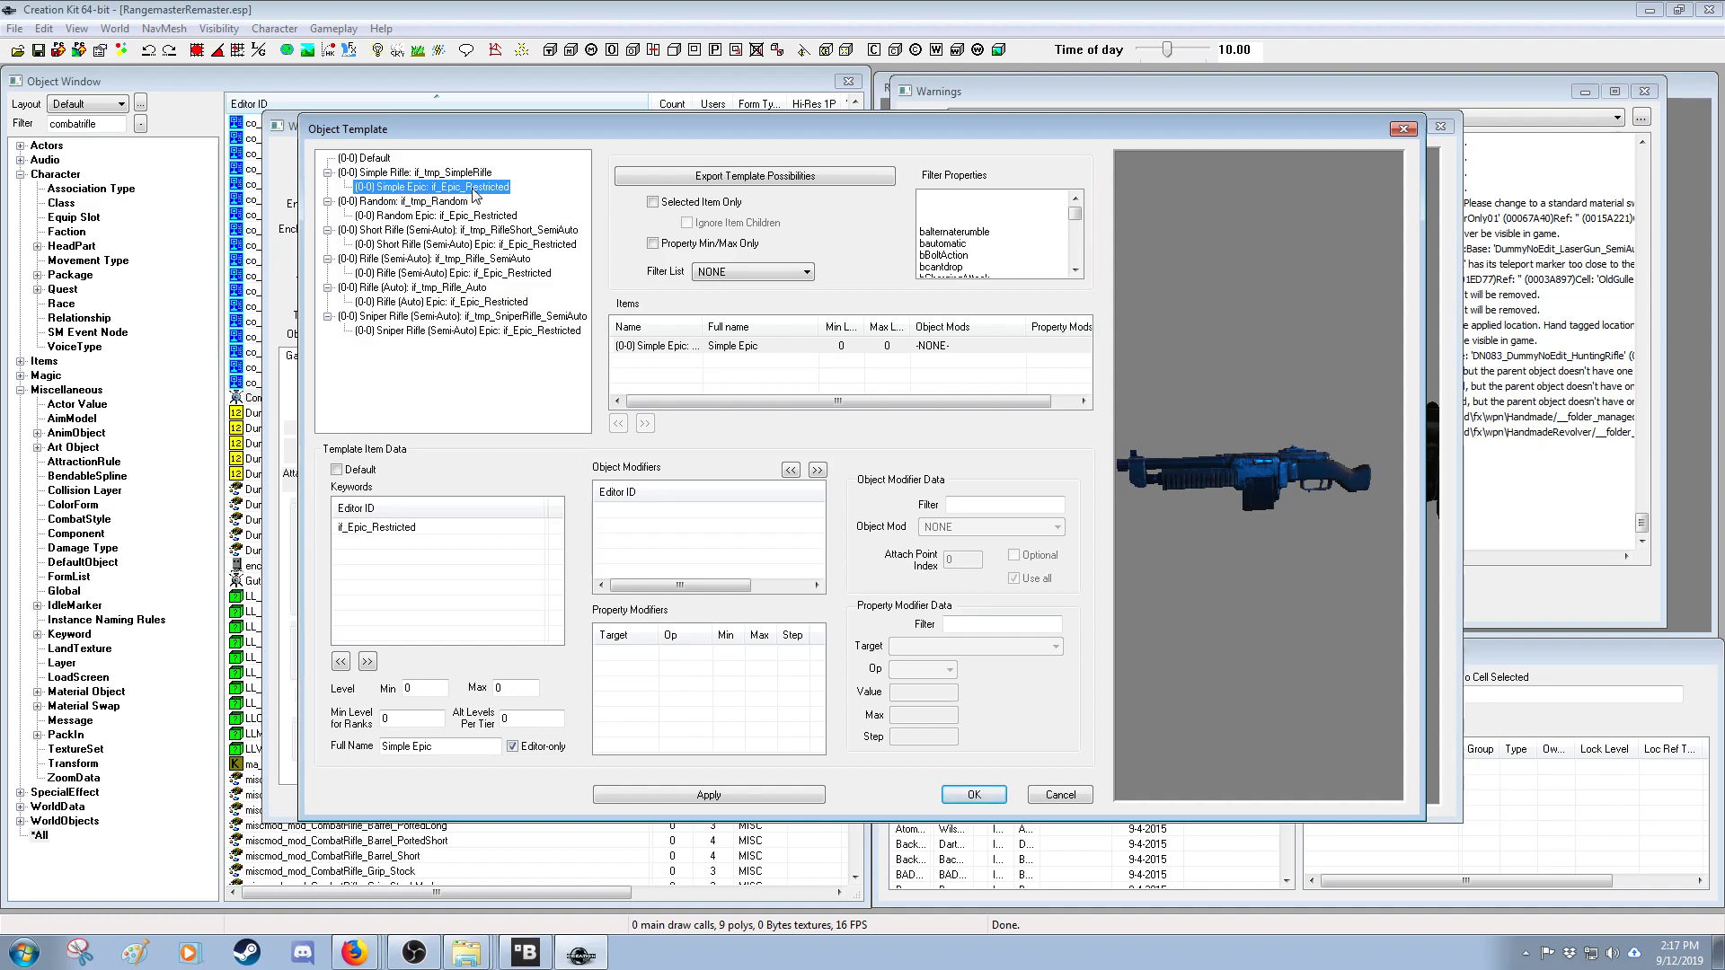
click(395, 173)
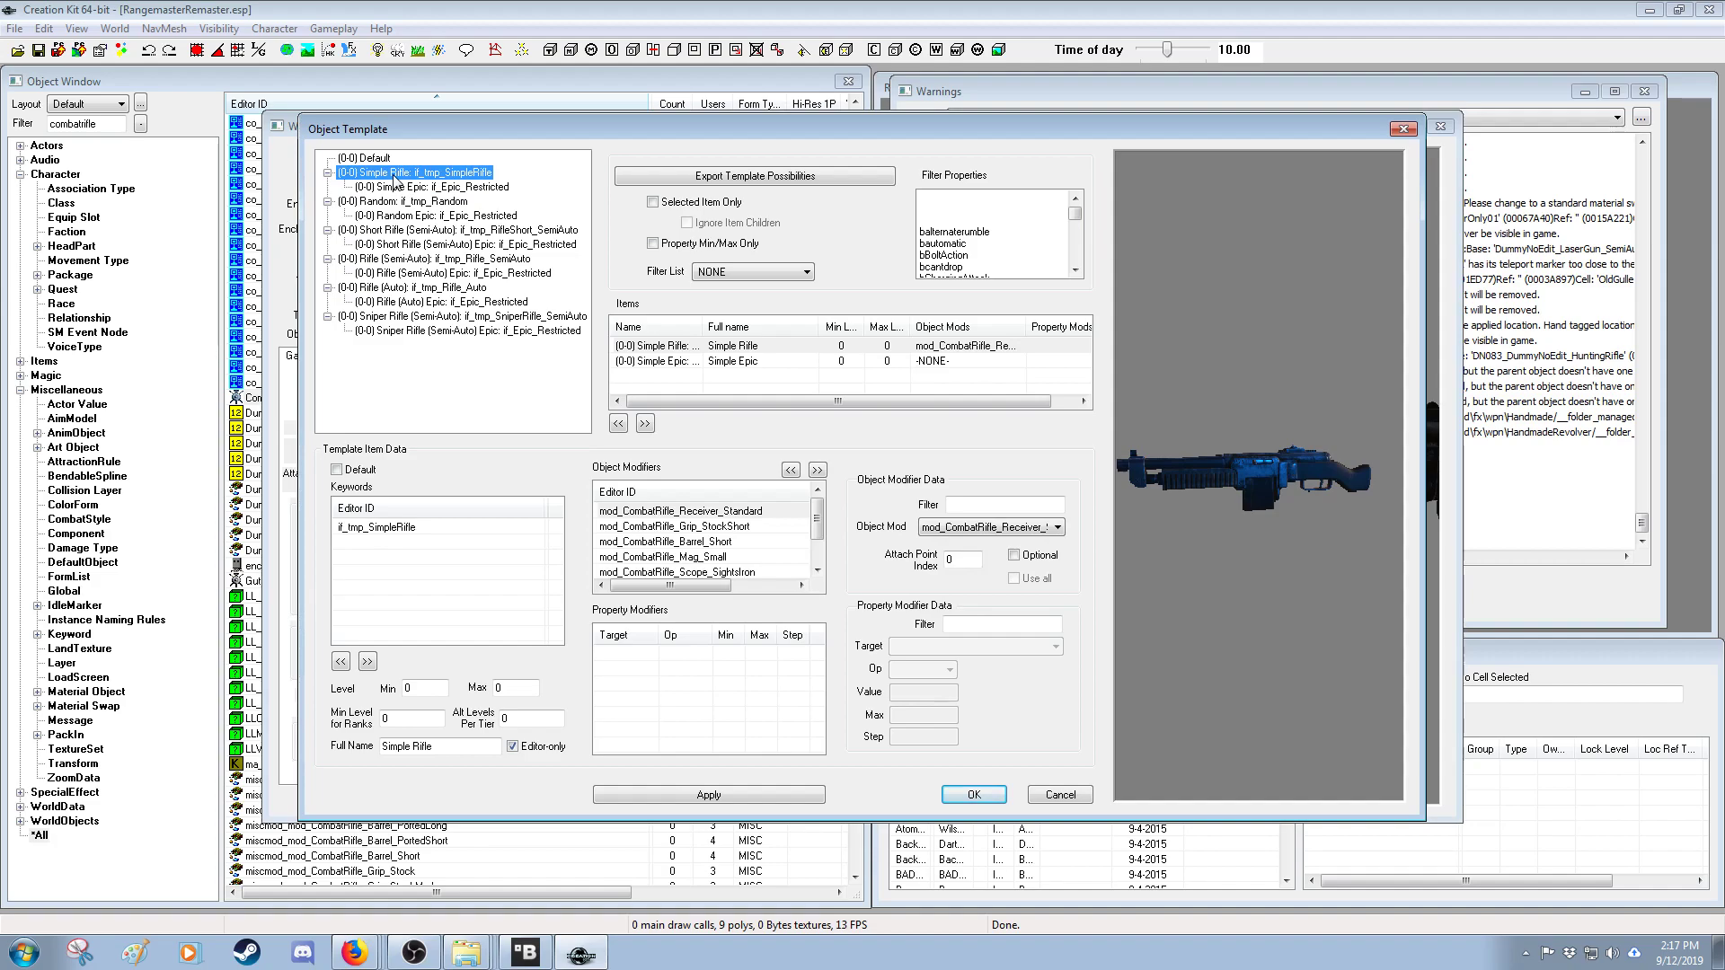
click(409, 187)
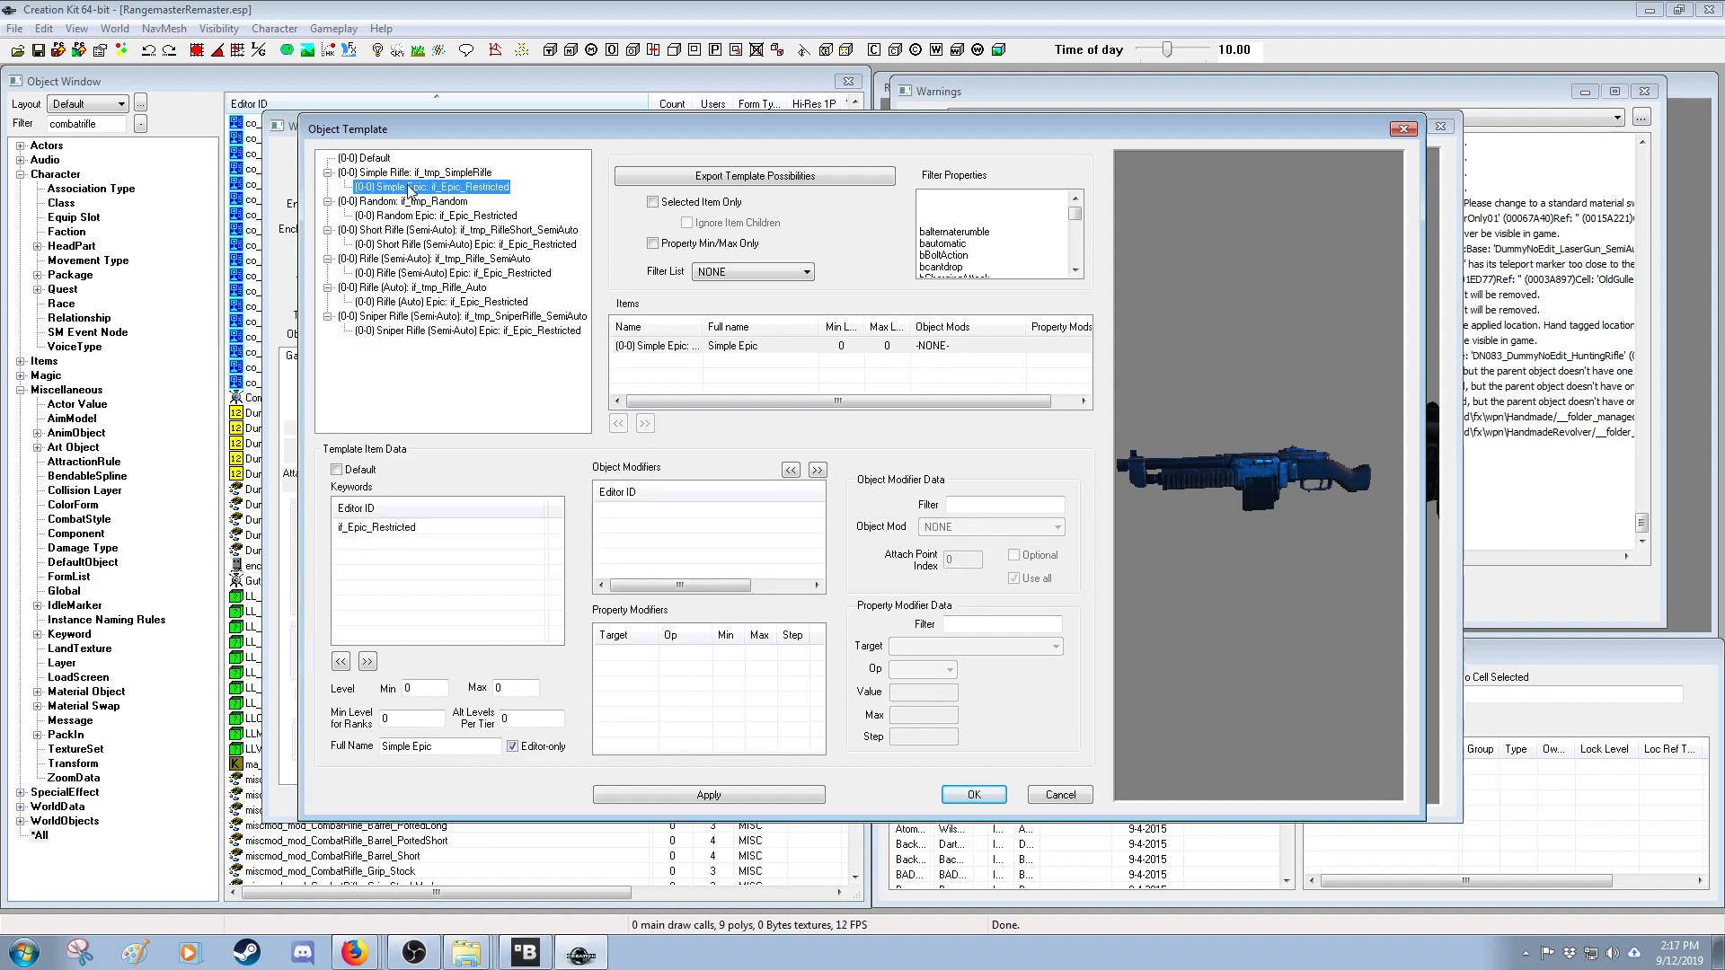
click(405, 173)
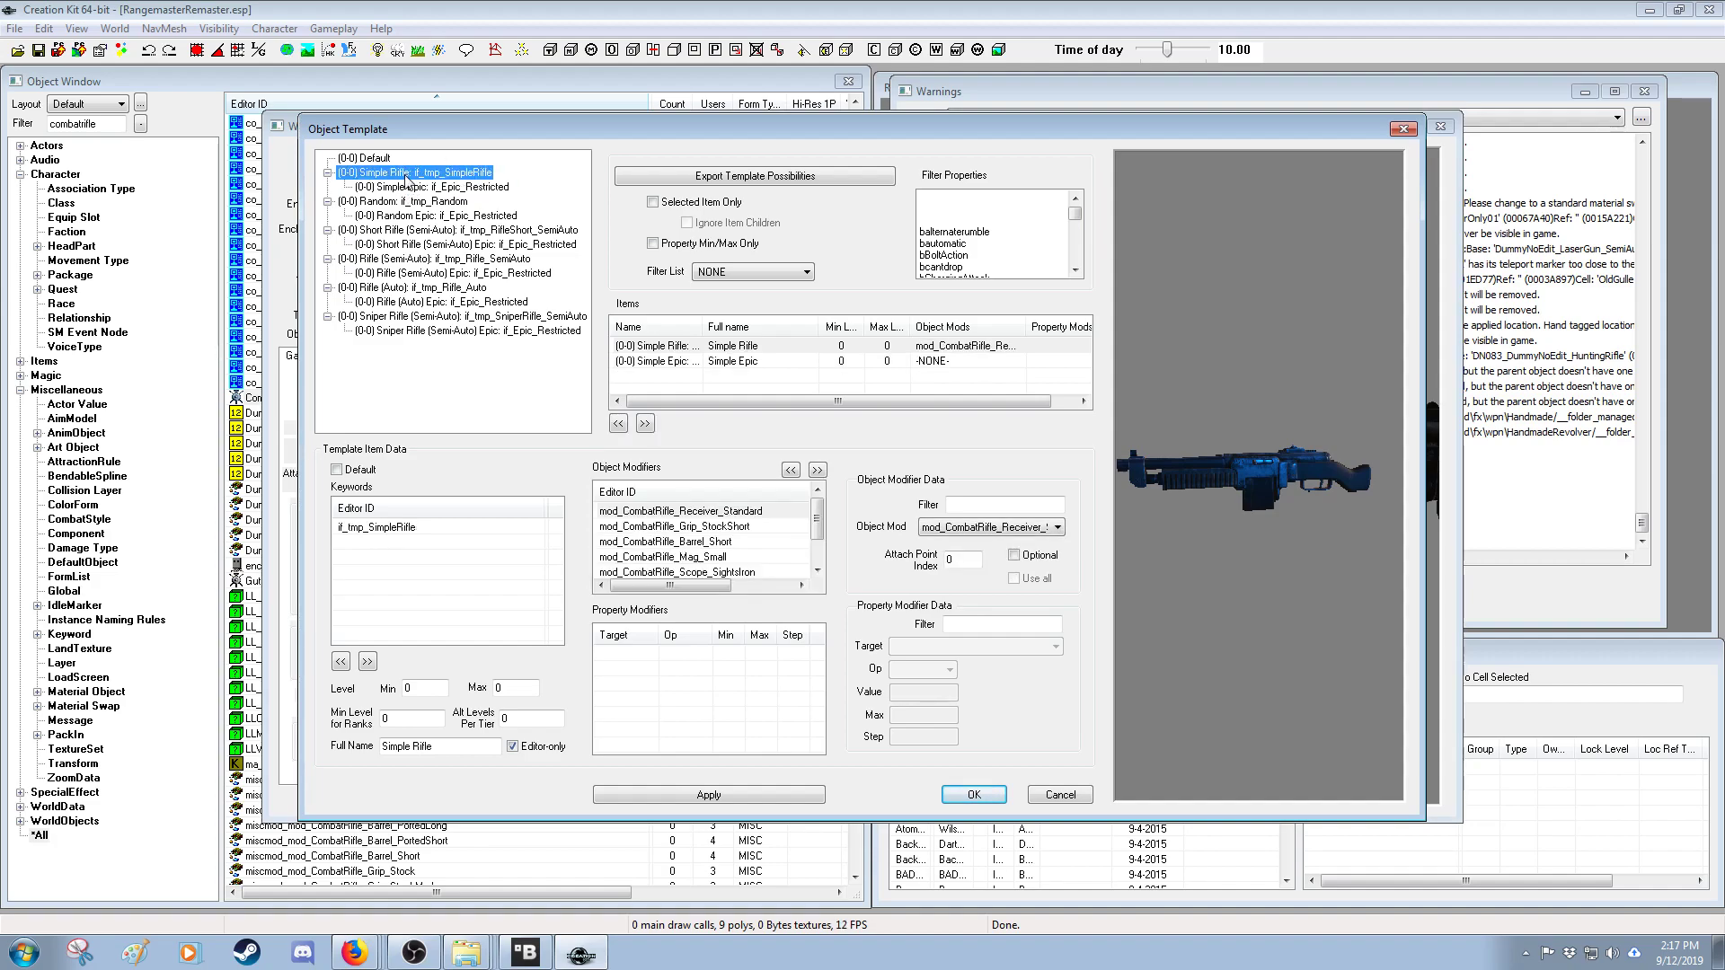
click(428, 188)
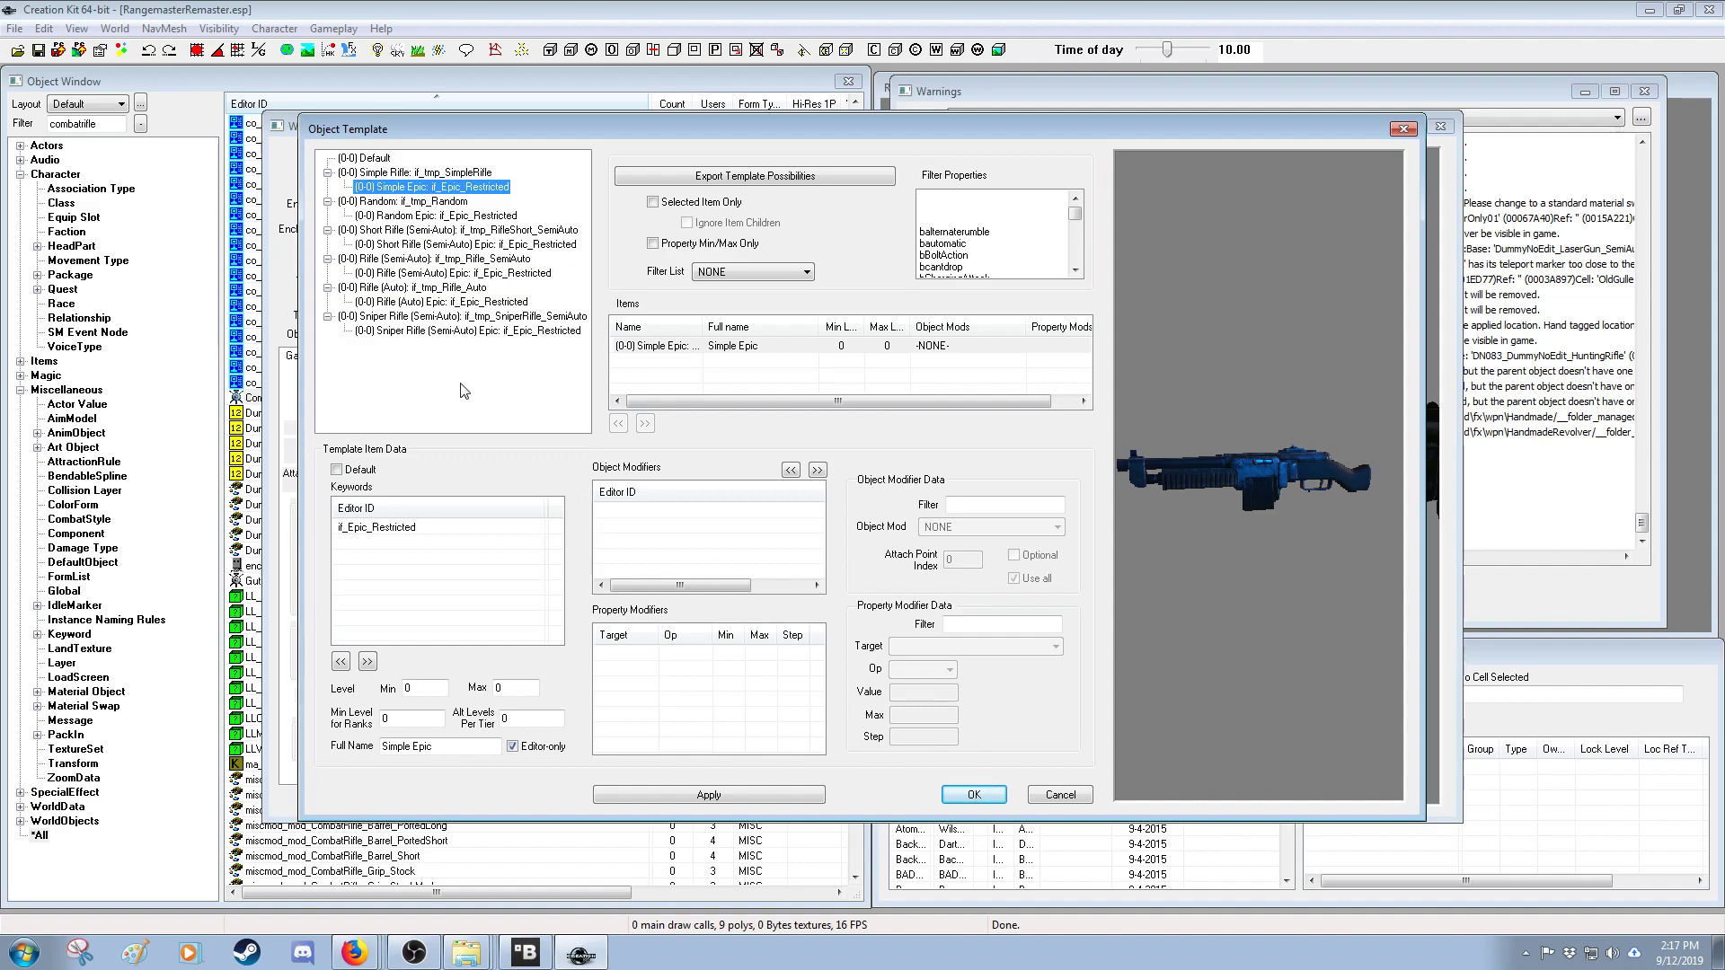
click(377, 174)
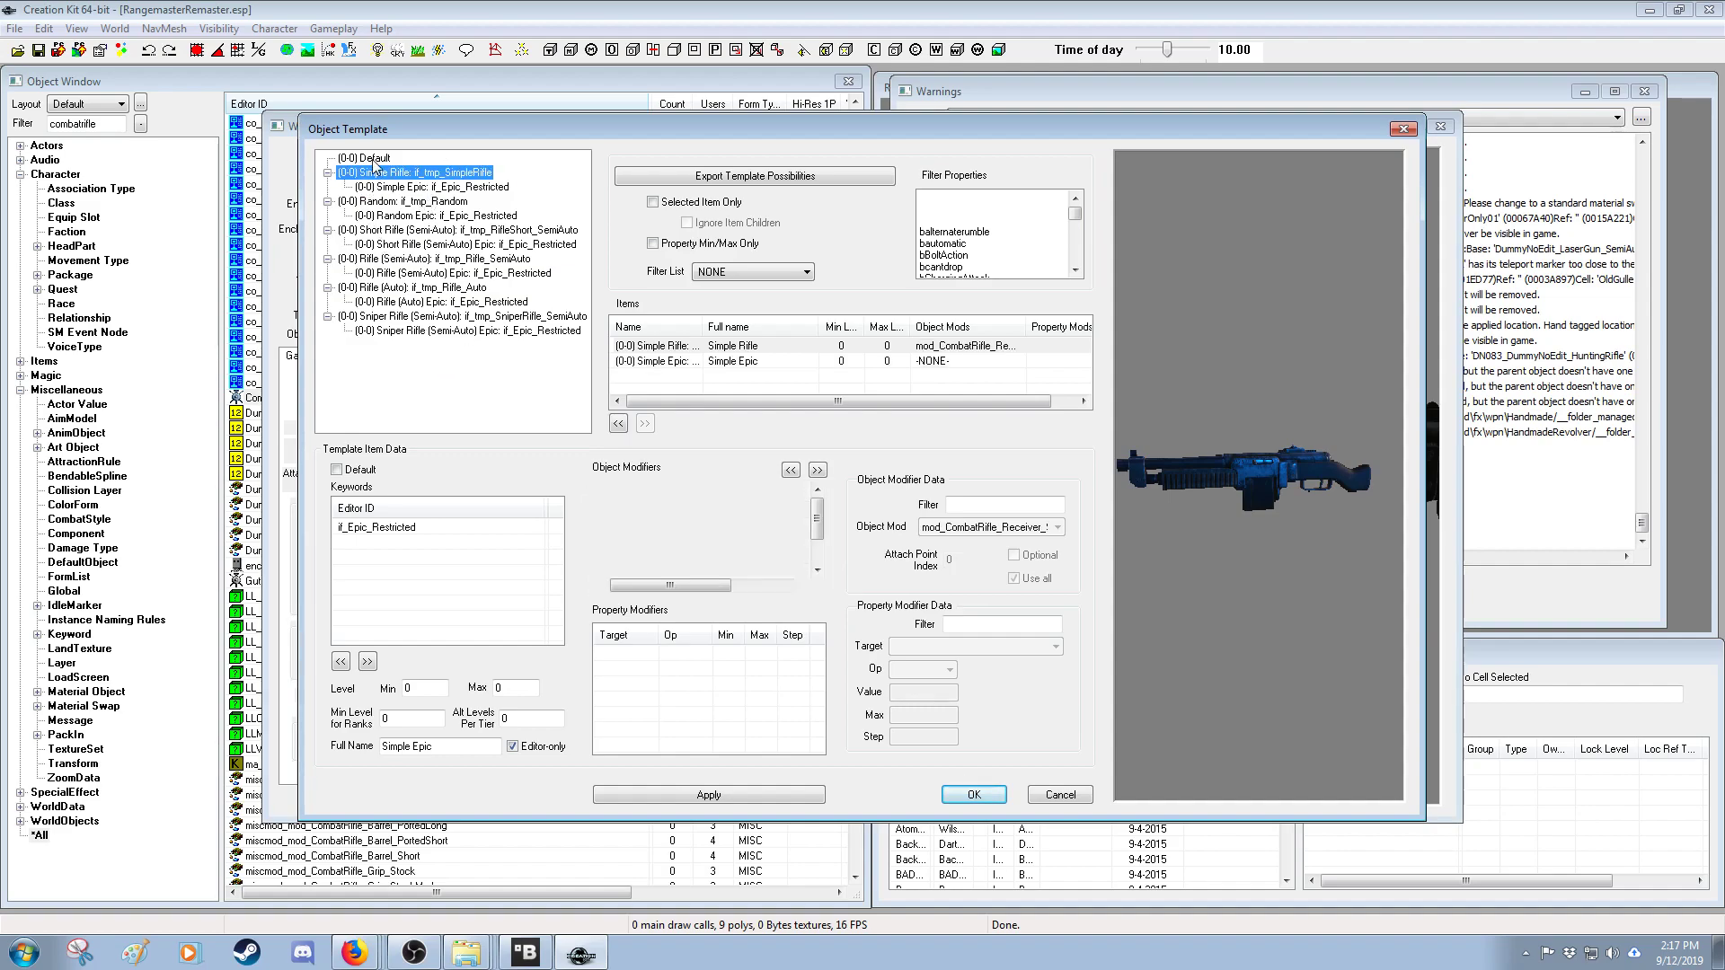
click(372, 160)
- Move the dialogs aside, filter the Object Window by 'rangemaster', and open the Rangemaster weapon record
drag(527, 130, 858, 140)
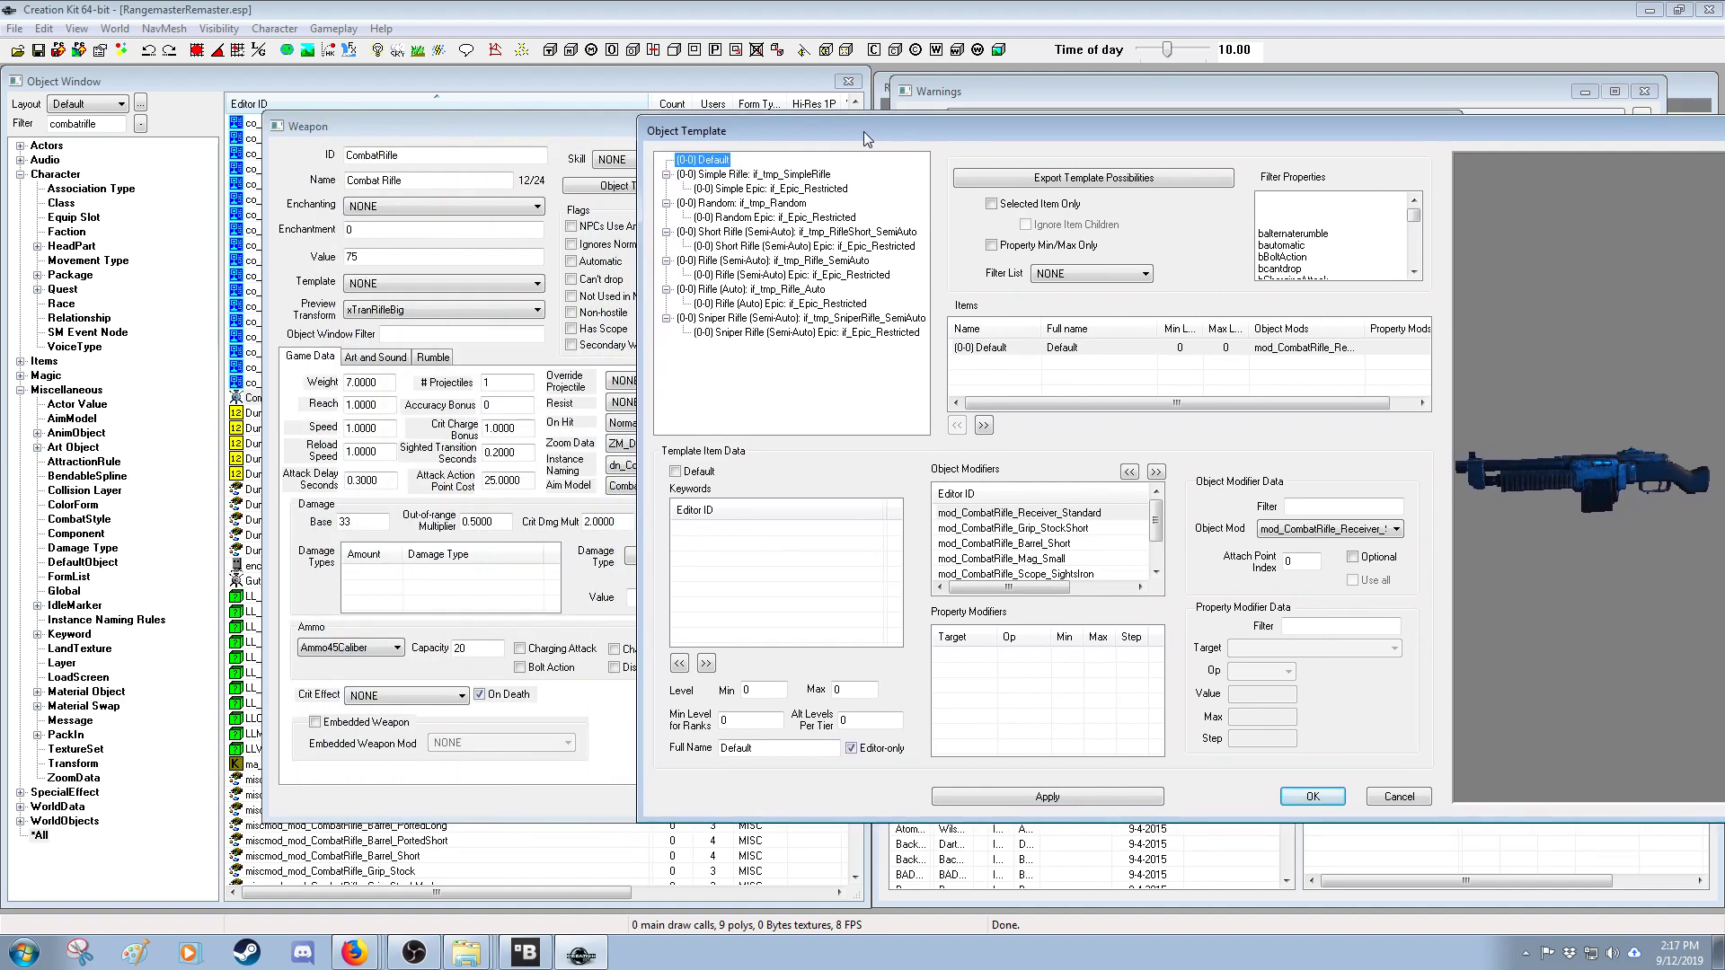
drag(596, 124, 840, 358)
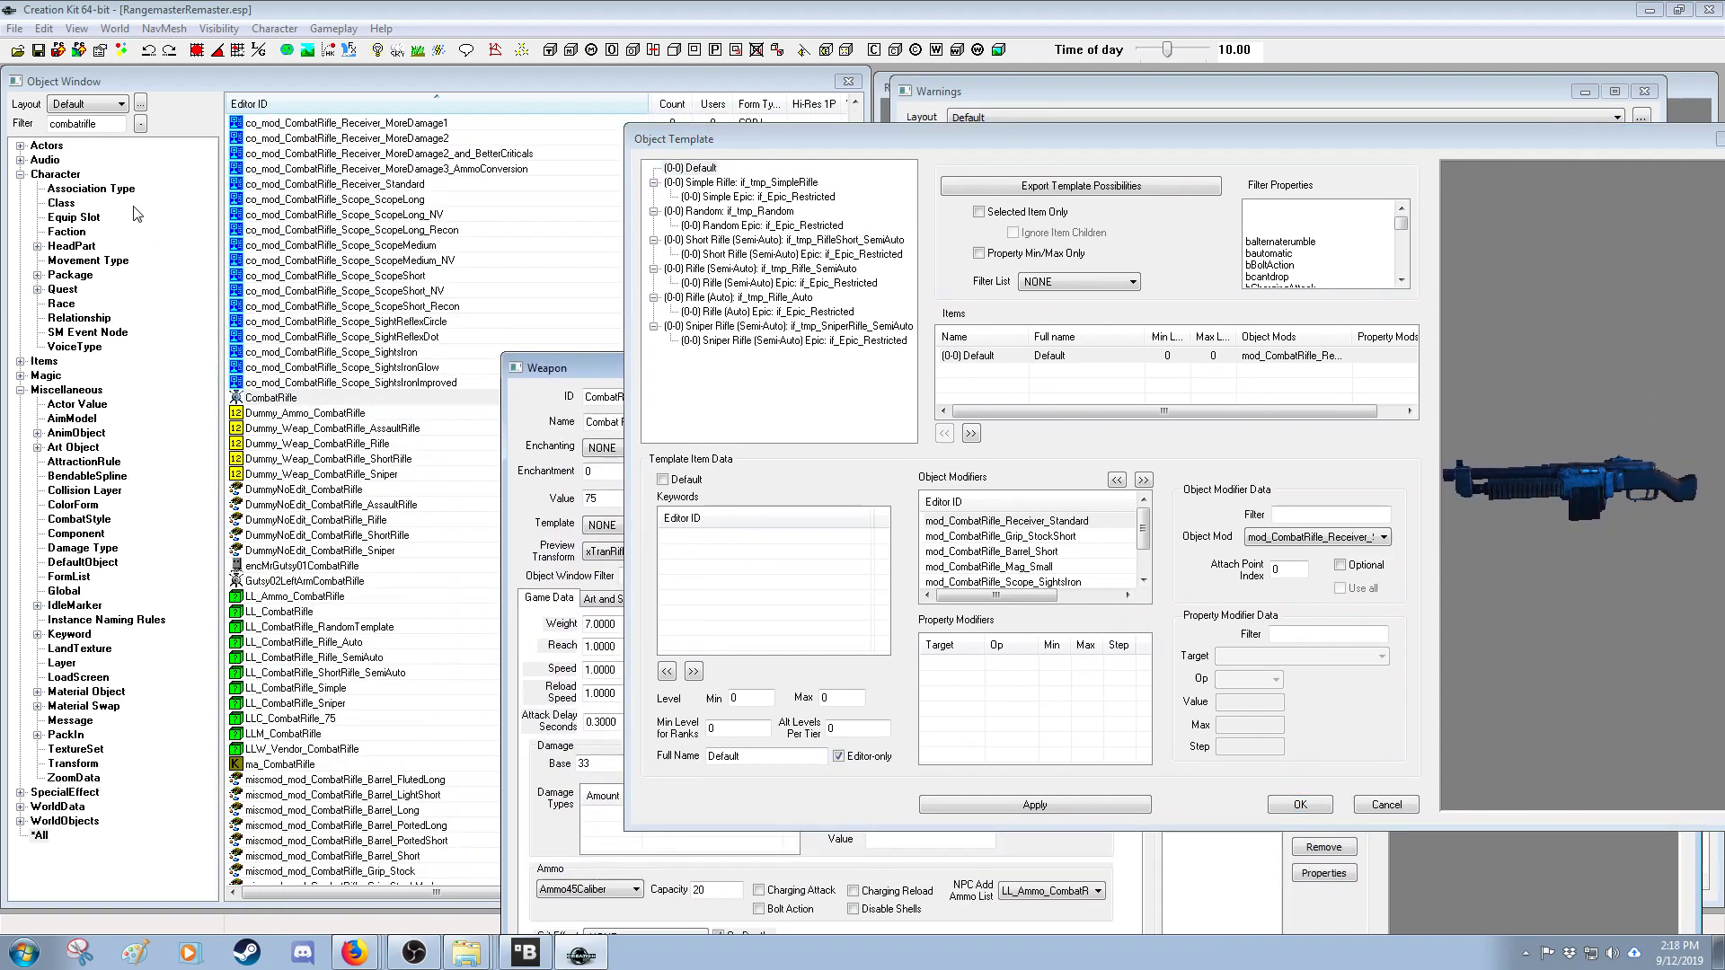
click(24, 131)
text(rangeams)
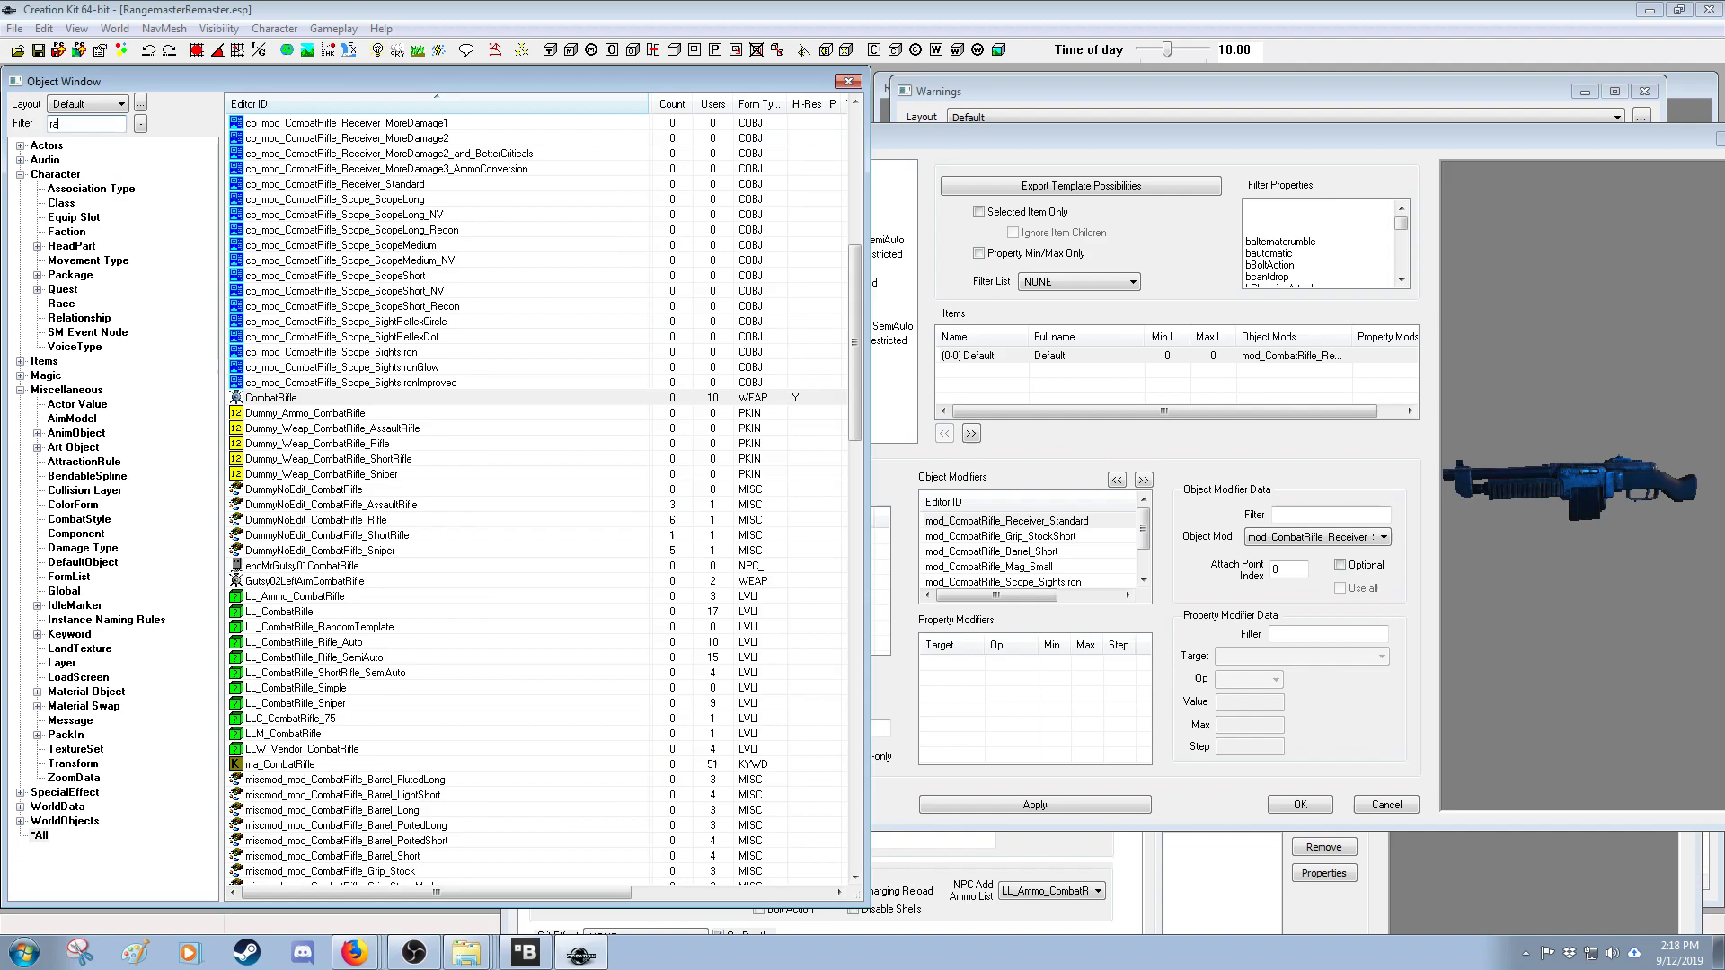
key(BackSpace)
key(BackSpace)
key(BackSpace)
text(master)
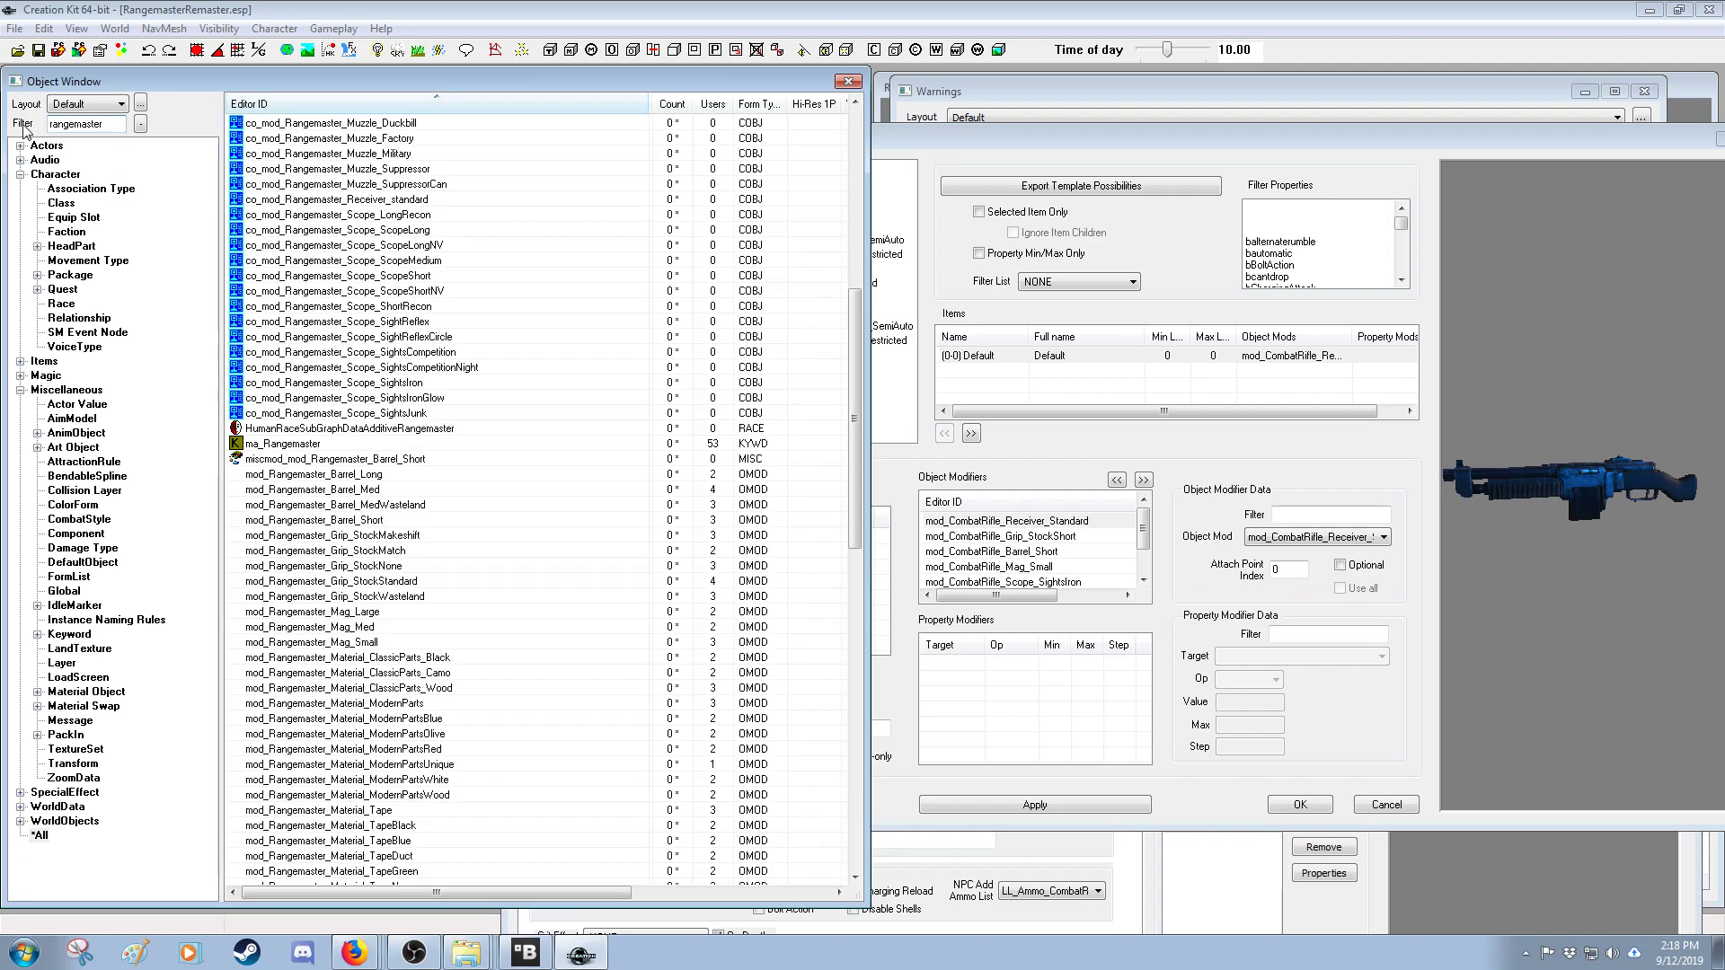
drag(840, 137, 835, 721)
double_click(276, 664)
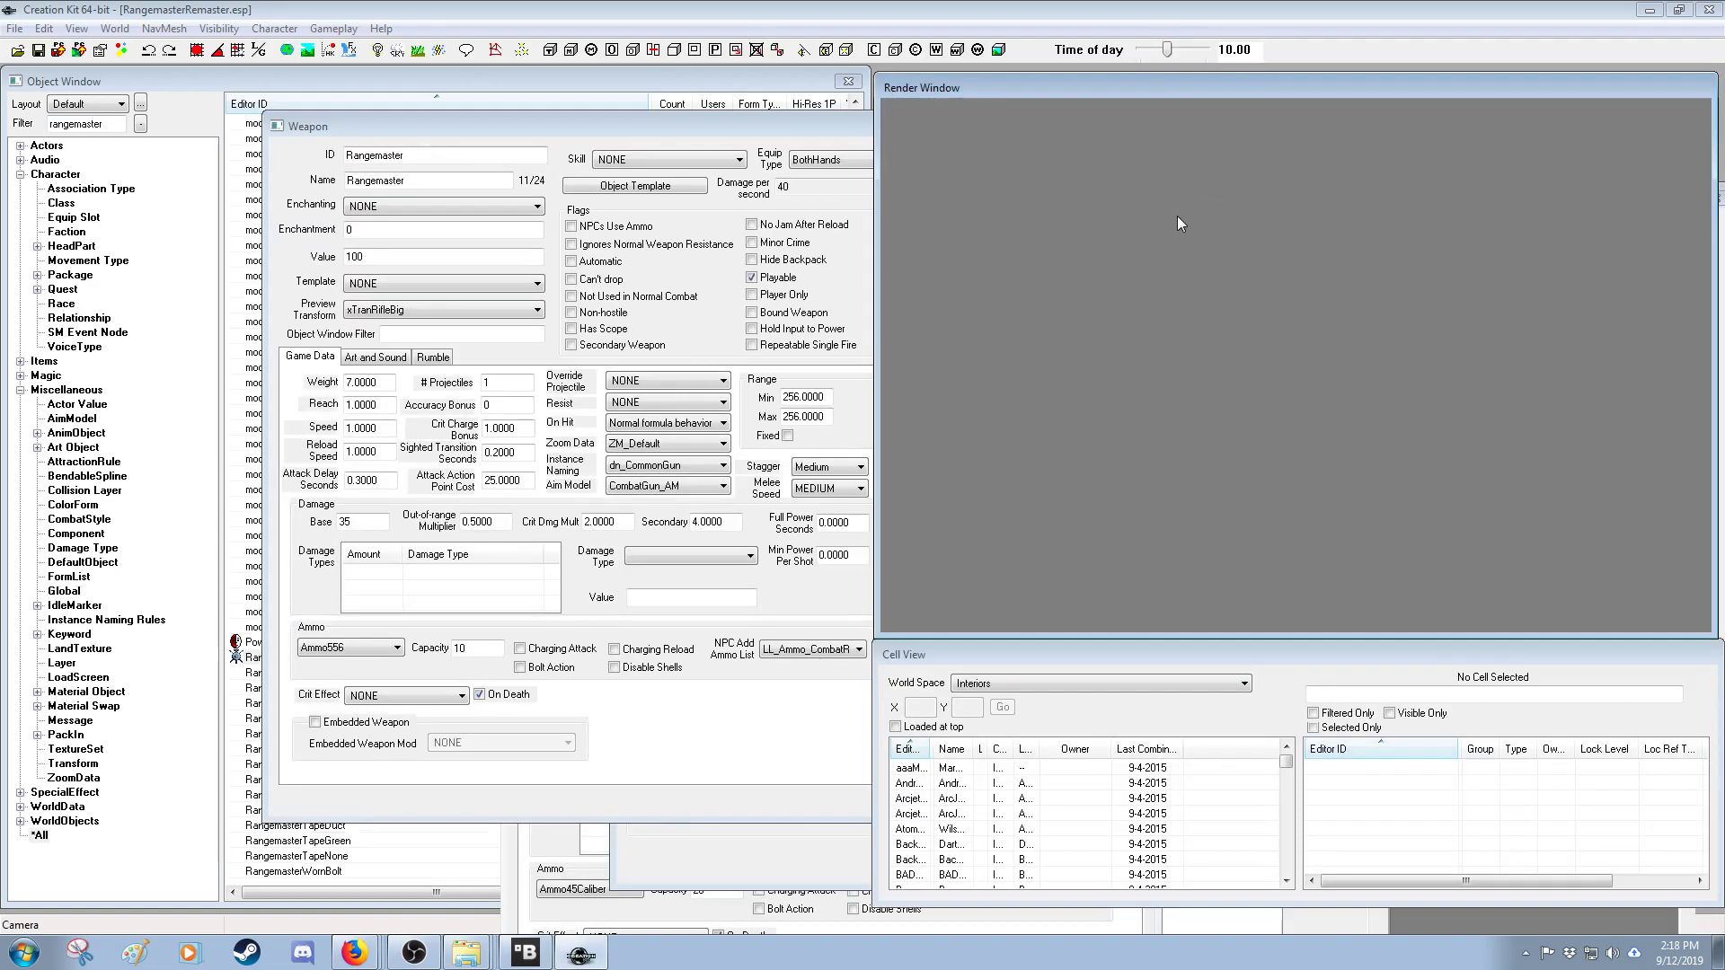
- Rearrange the weapon windows and open the Rangemaster weapon's Object Template
drag(627, 132, 367, 351)
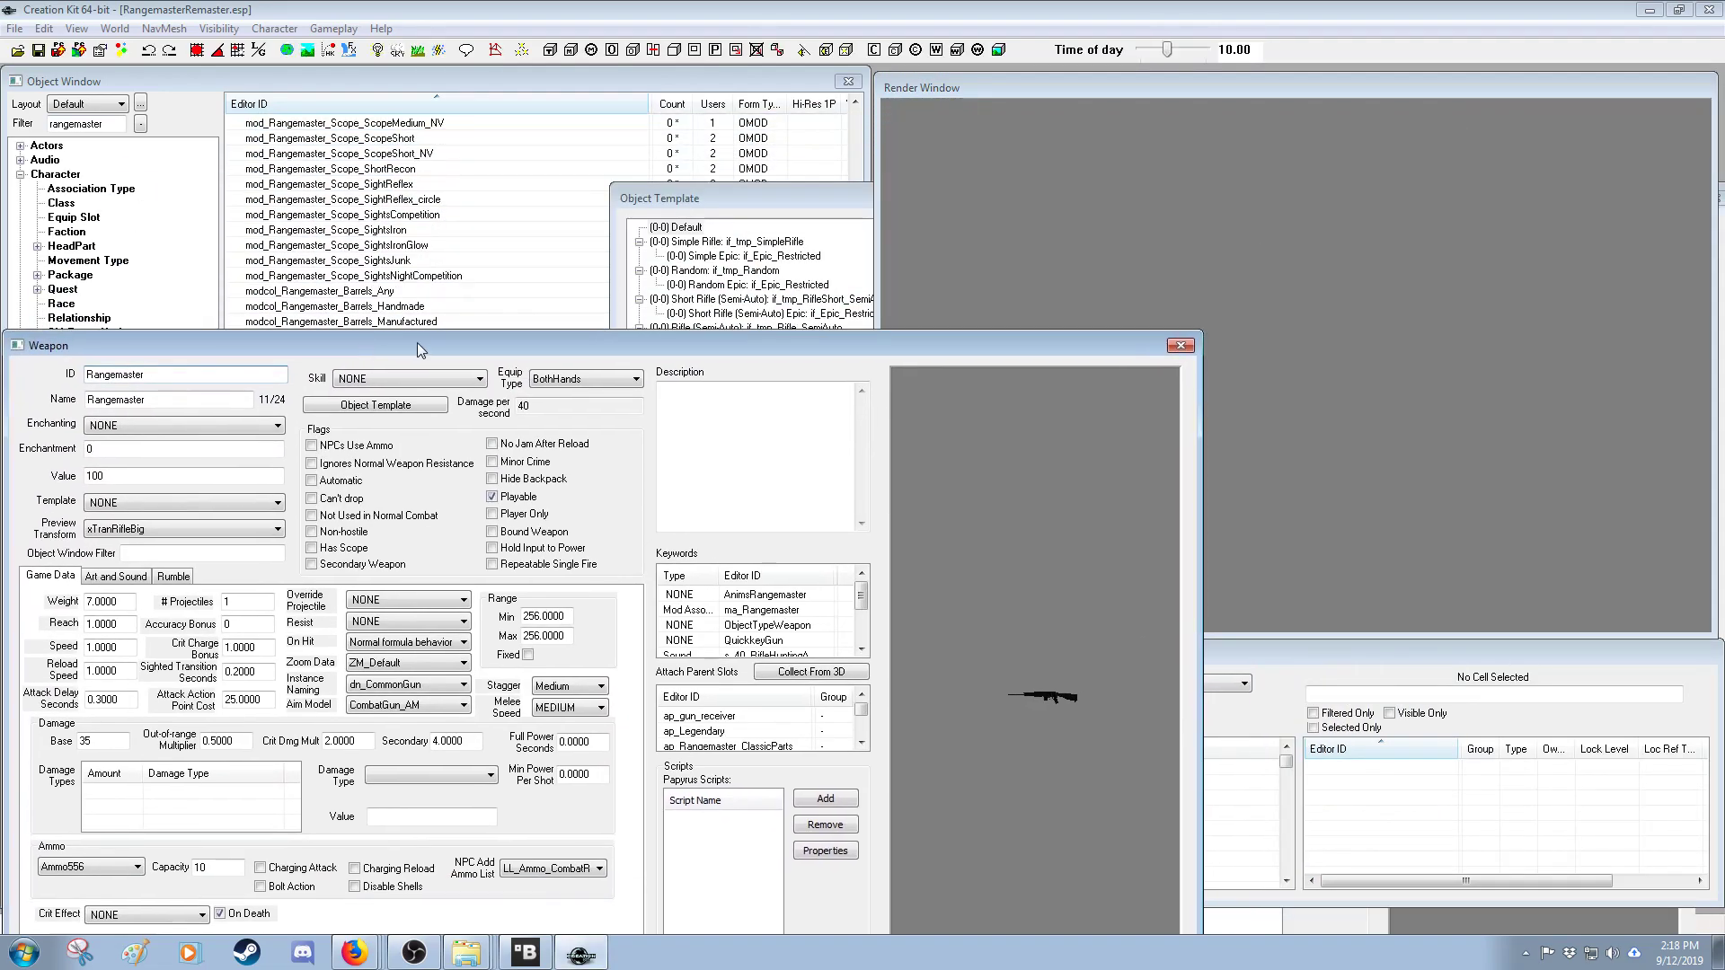
drag(798, 199, 1087, 85)
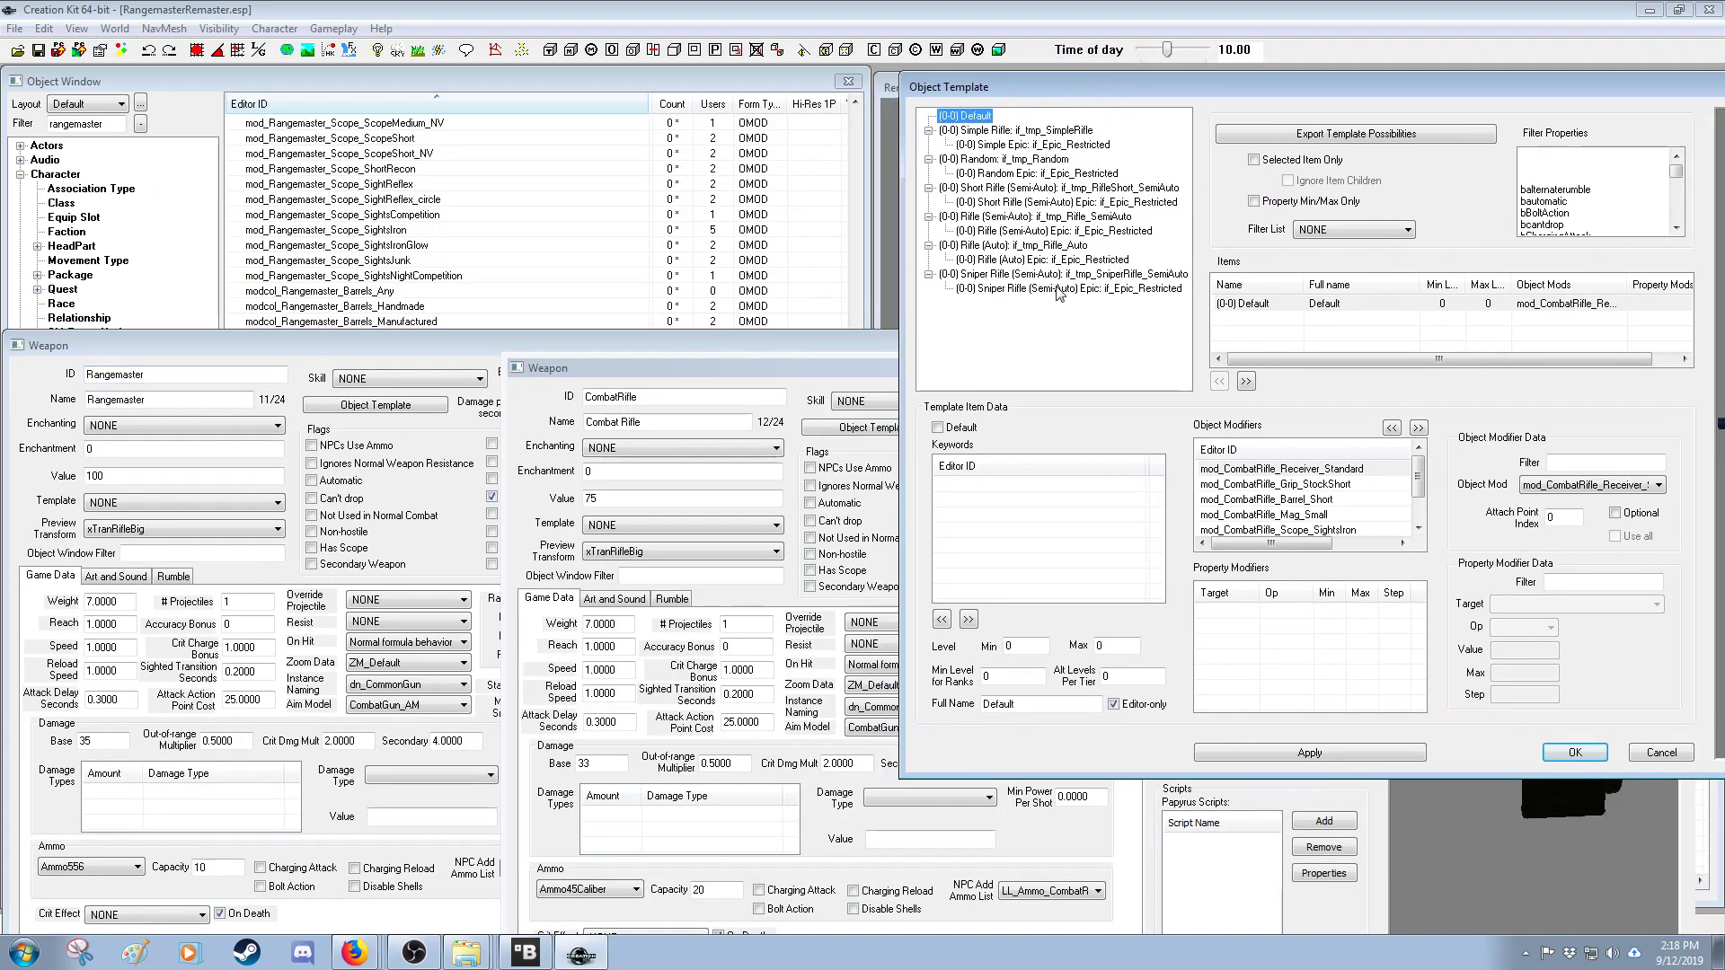
drag(850, 332, 845, 100)
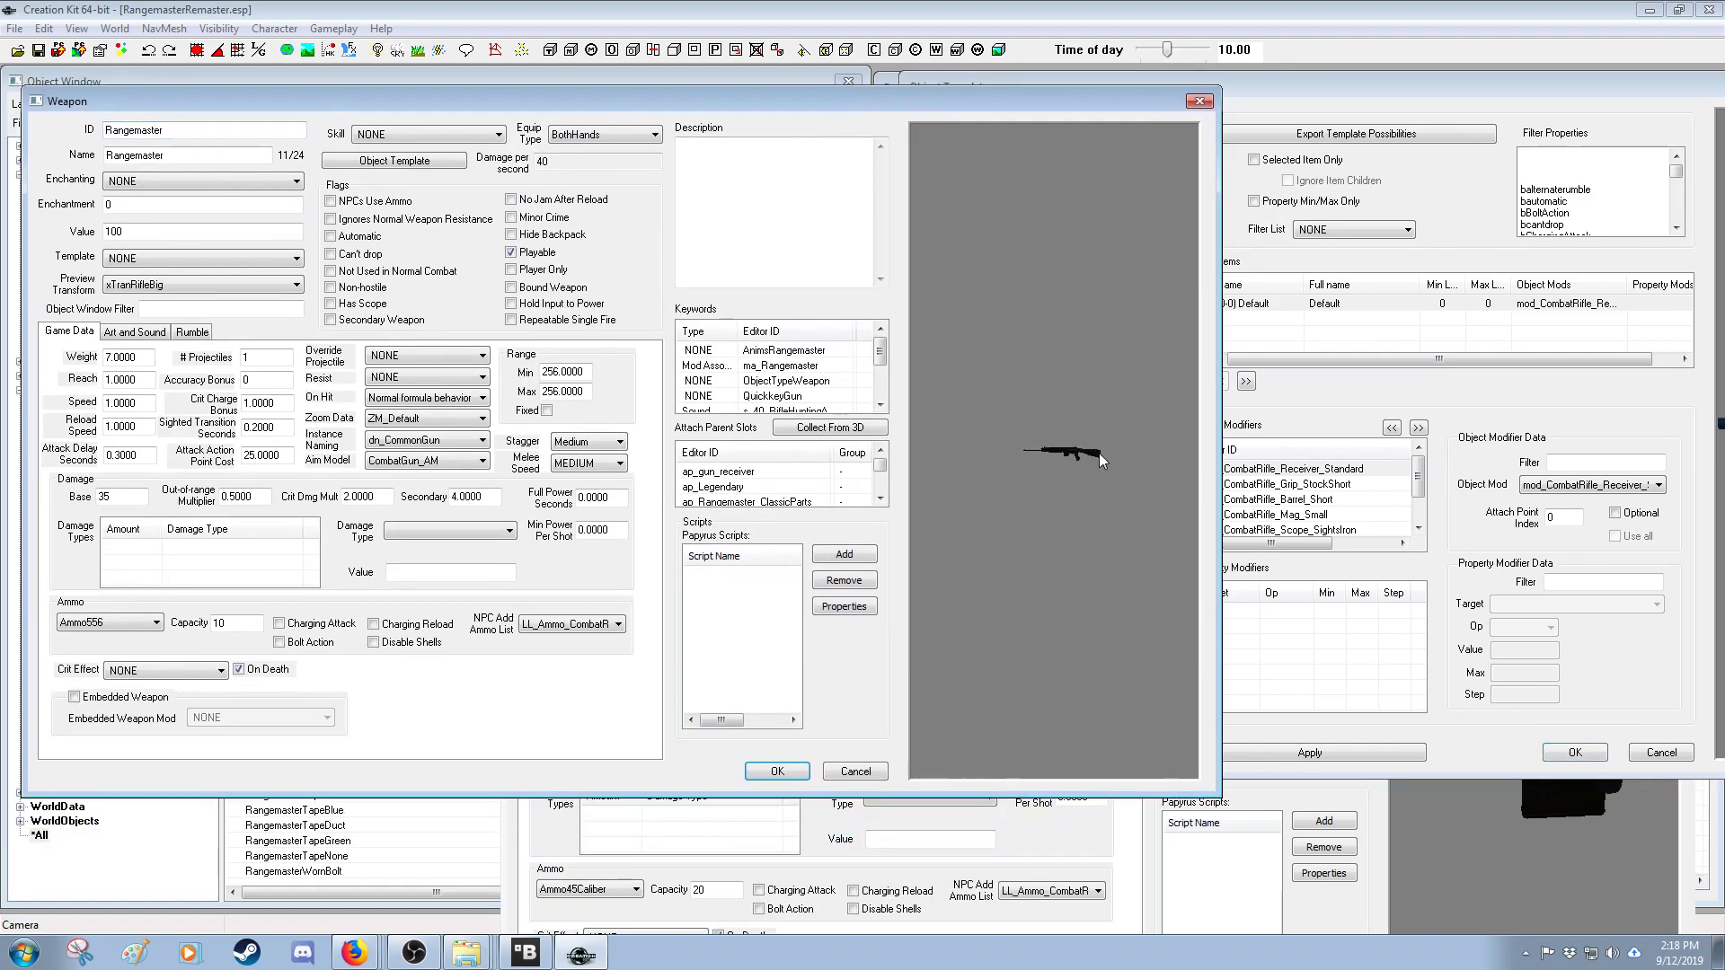
scroll(1098, 453, up, 3)
scroll(1092, 454, down, 3)
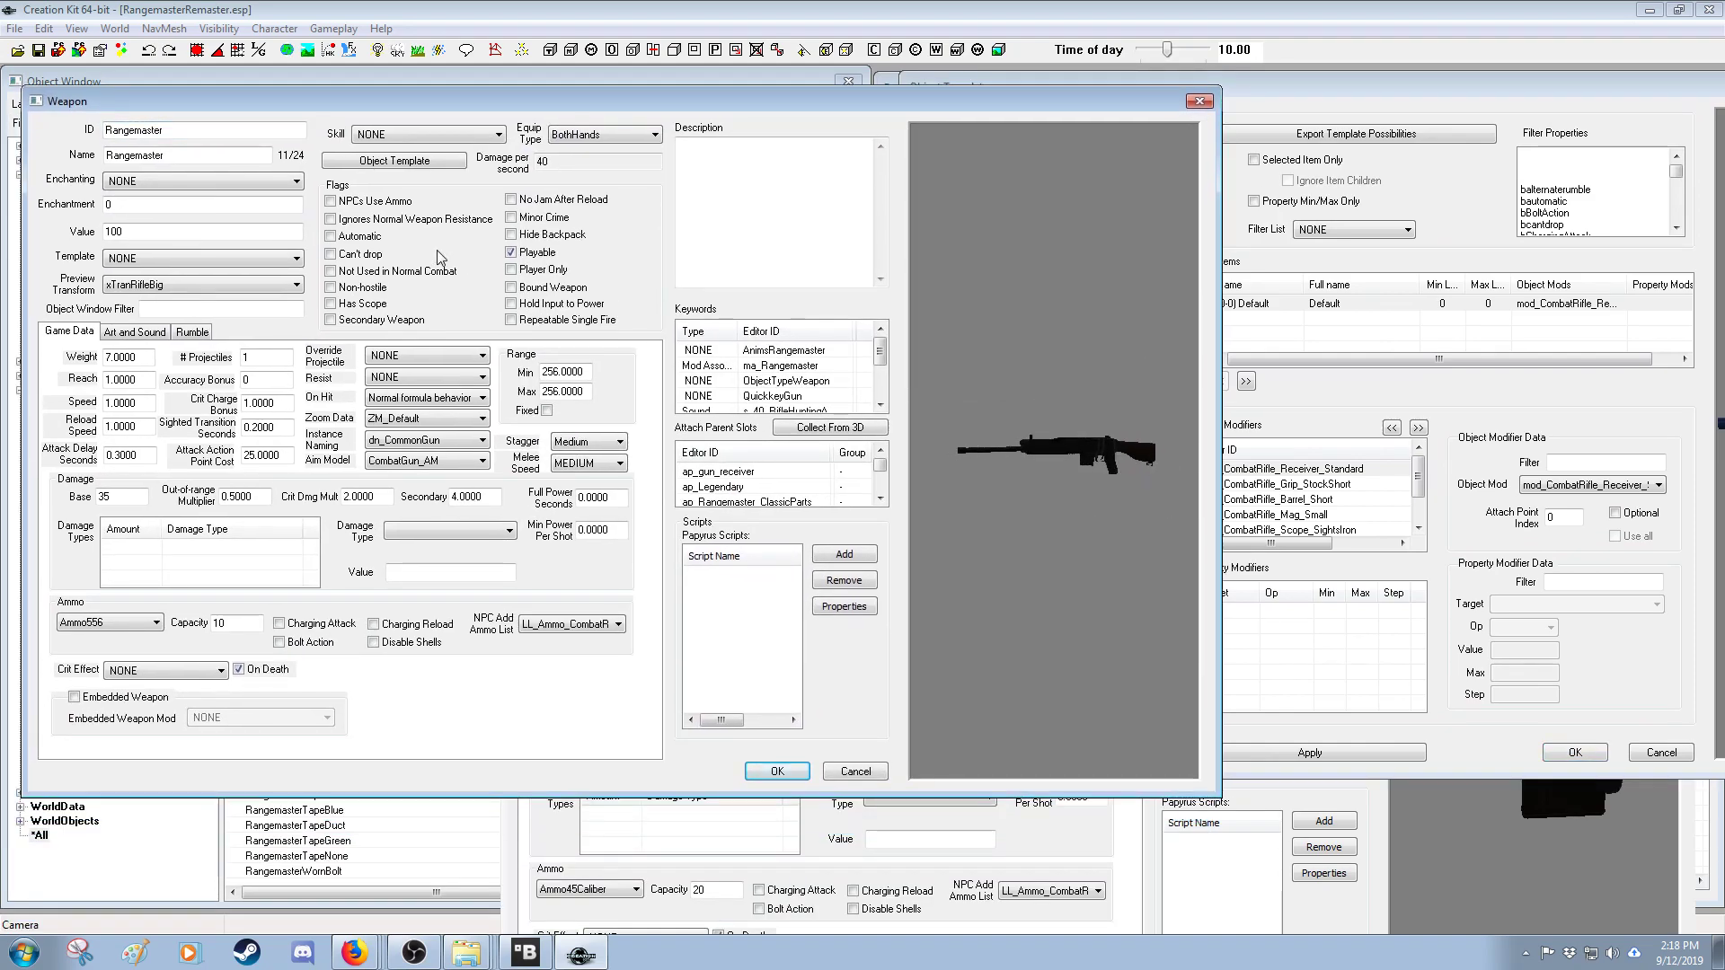
click(382, 163)
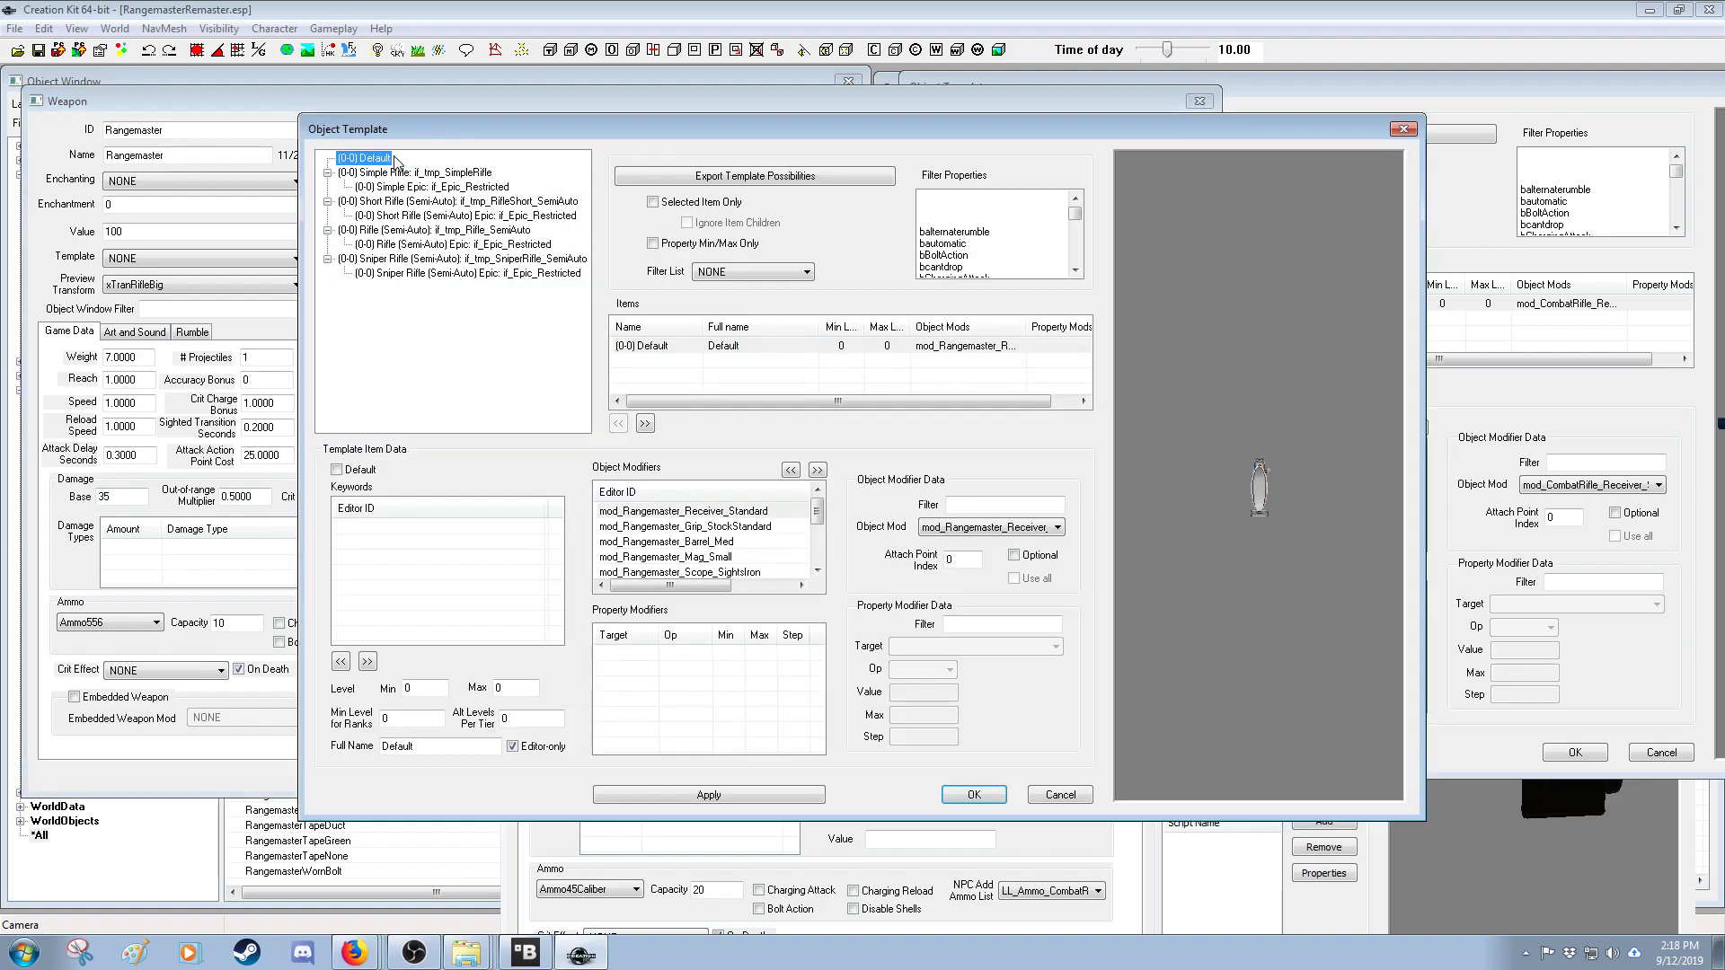
- Lay out the Rangemaster and Combat Rifle template dialogs together and turn the preview rifle sideways
drag(470, 134, 175, 84)
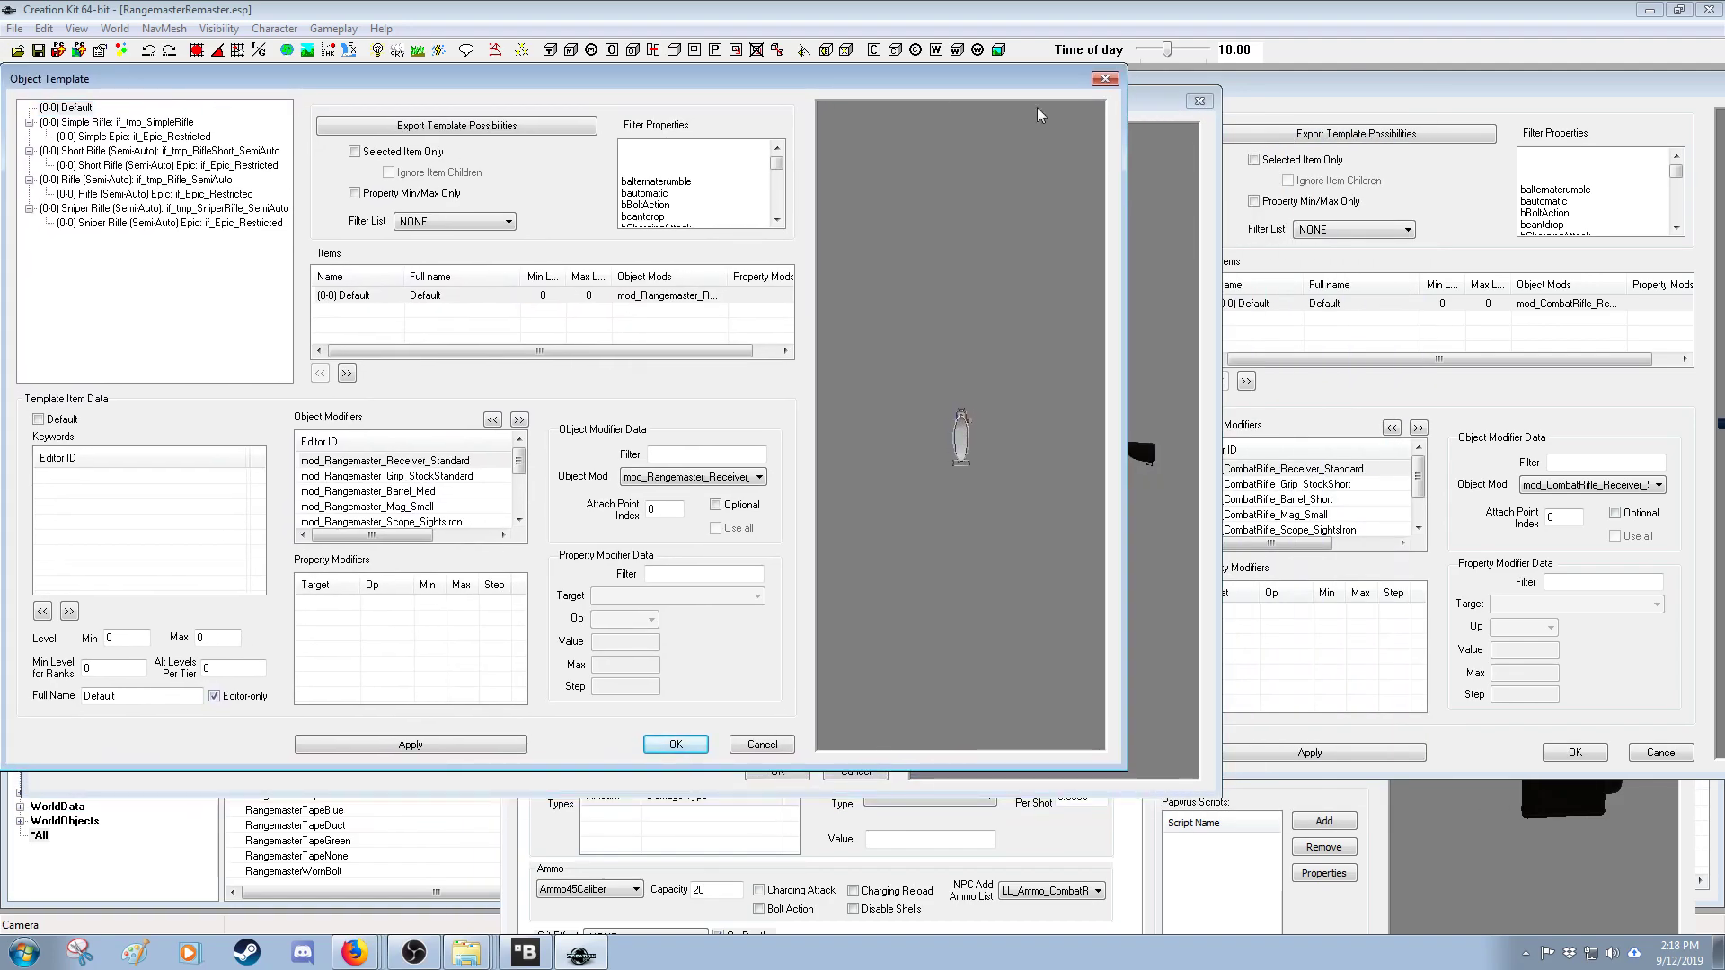
click(1139, 423)
drag(1307, 93, 1202, 81)
drag(596, 85, 595, 83)
drag(891, 384, 1080, 413)
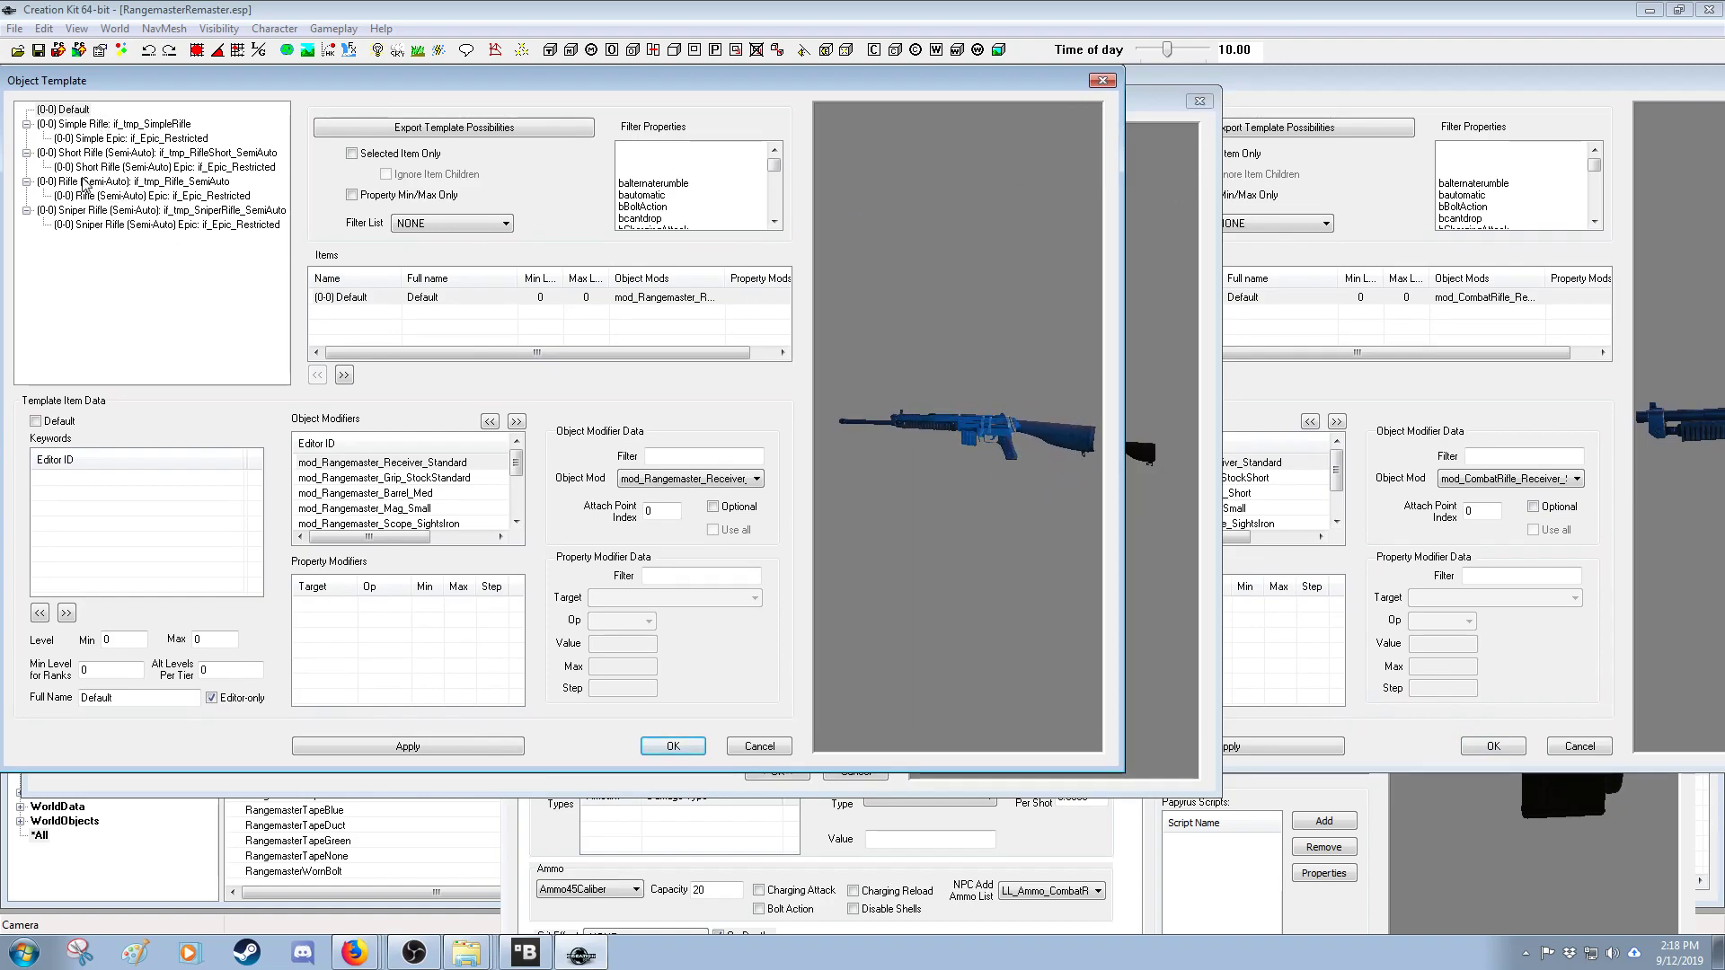
- Inspect the Rangemaster's Sniper Rifle (Semi-Auto) and Epic entries against the Combat Rifle's template
click(114, 225)
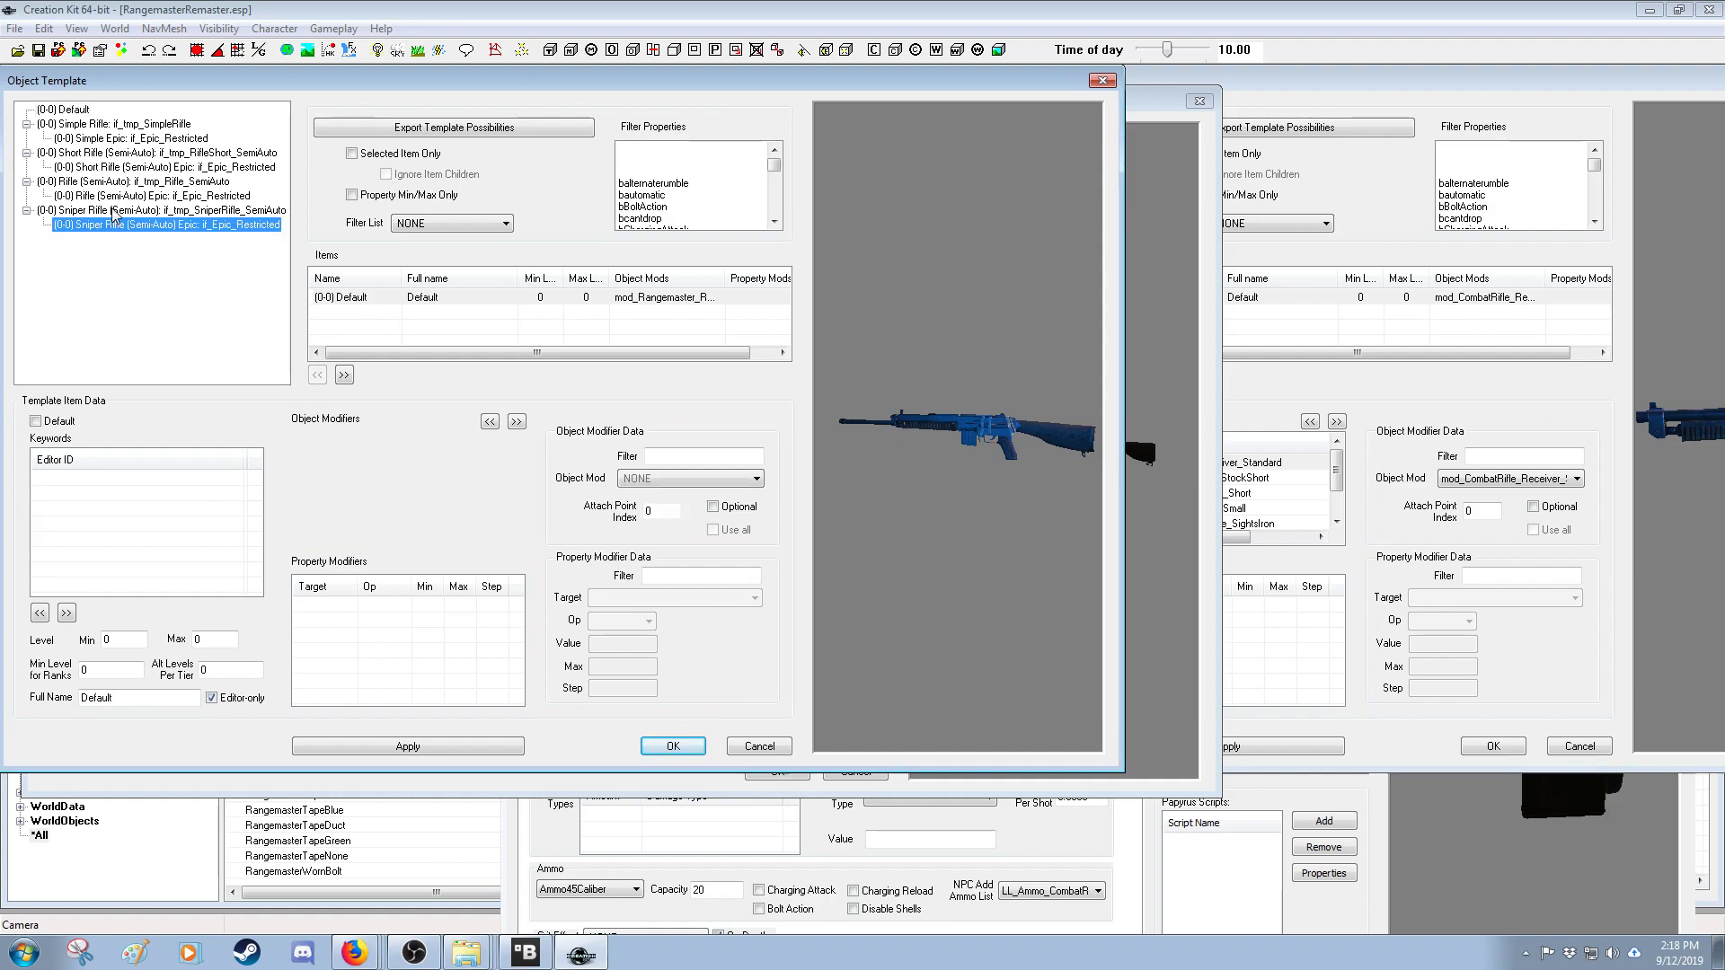
click(114, 212)
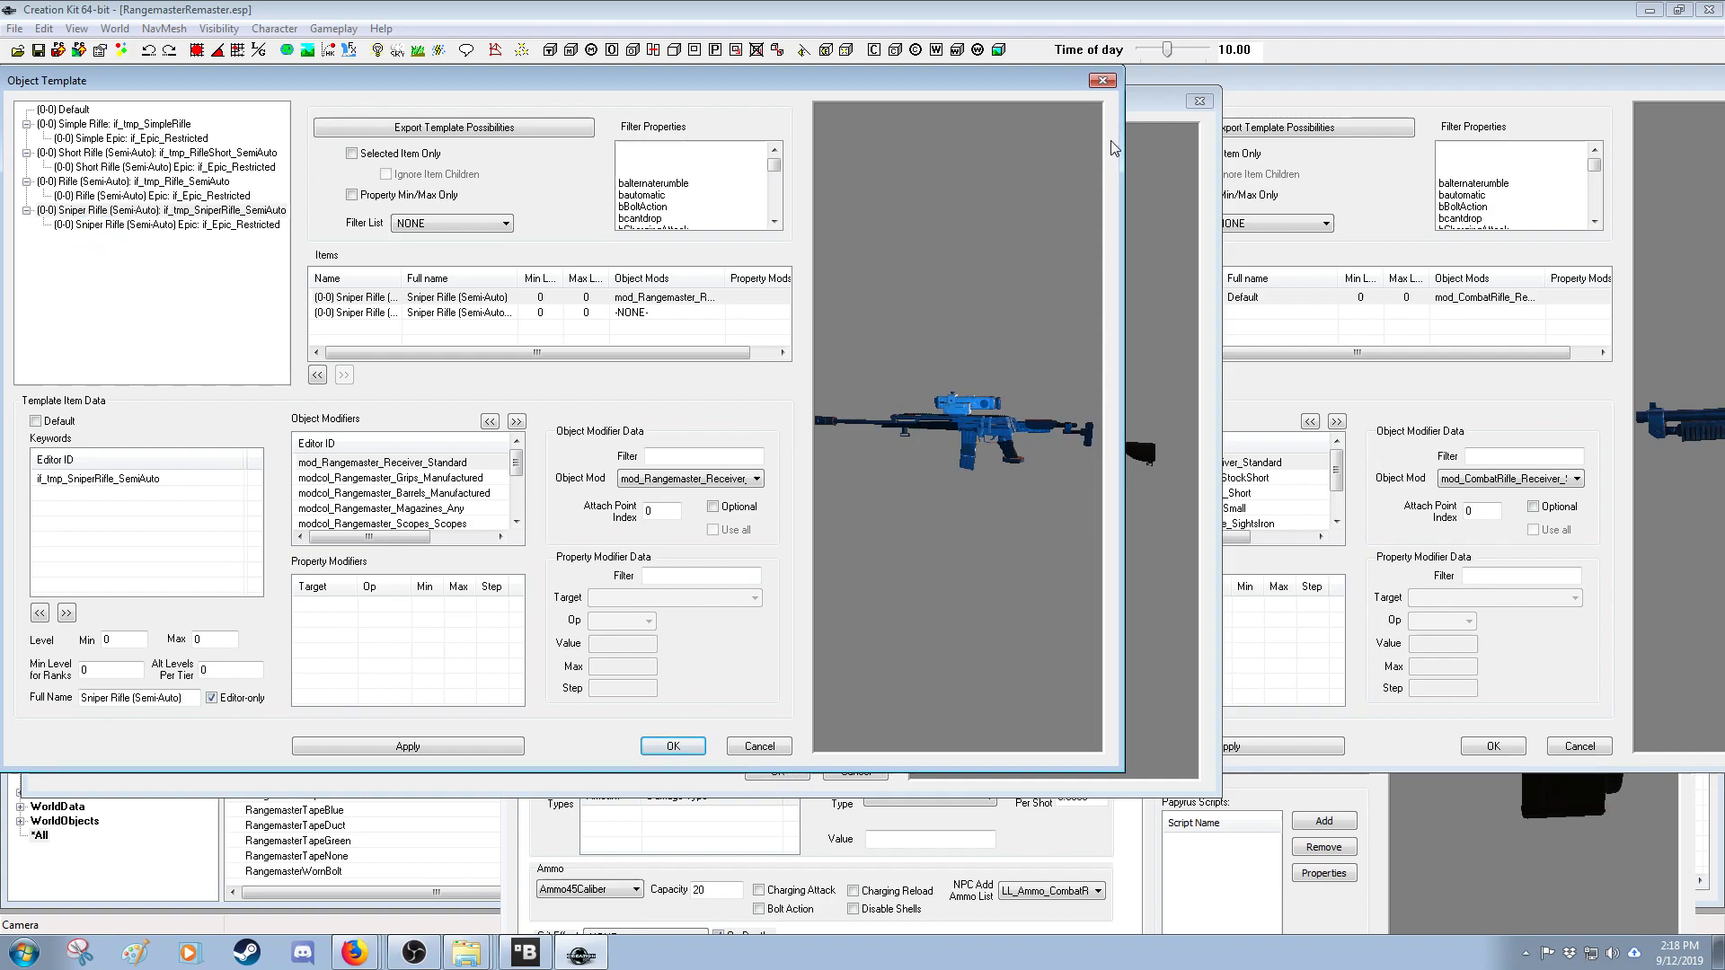
click(1285, 81)
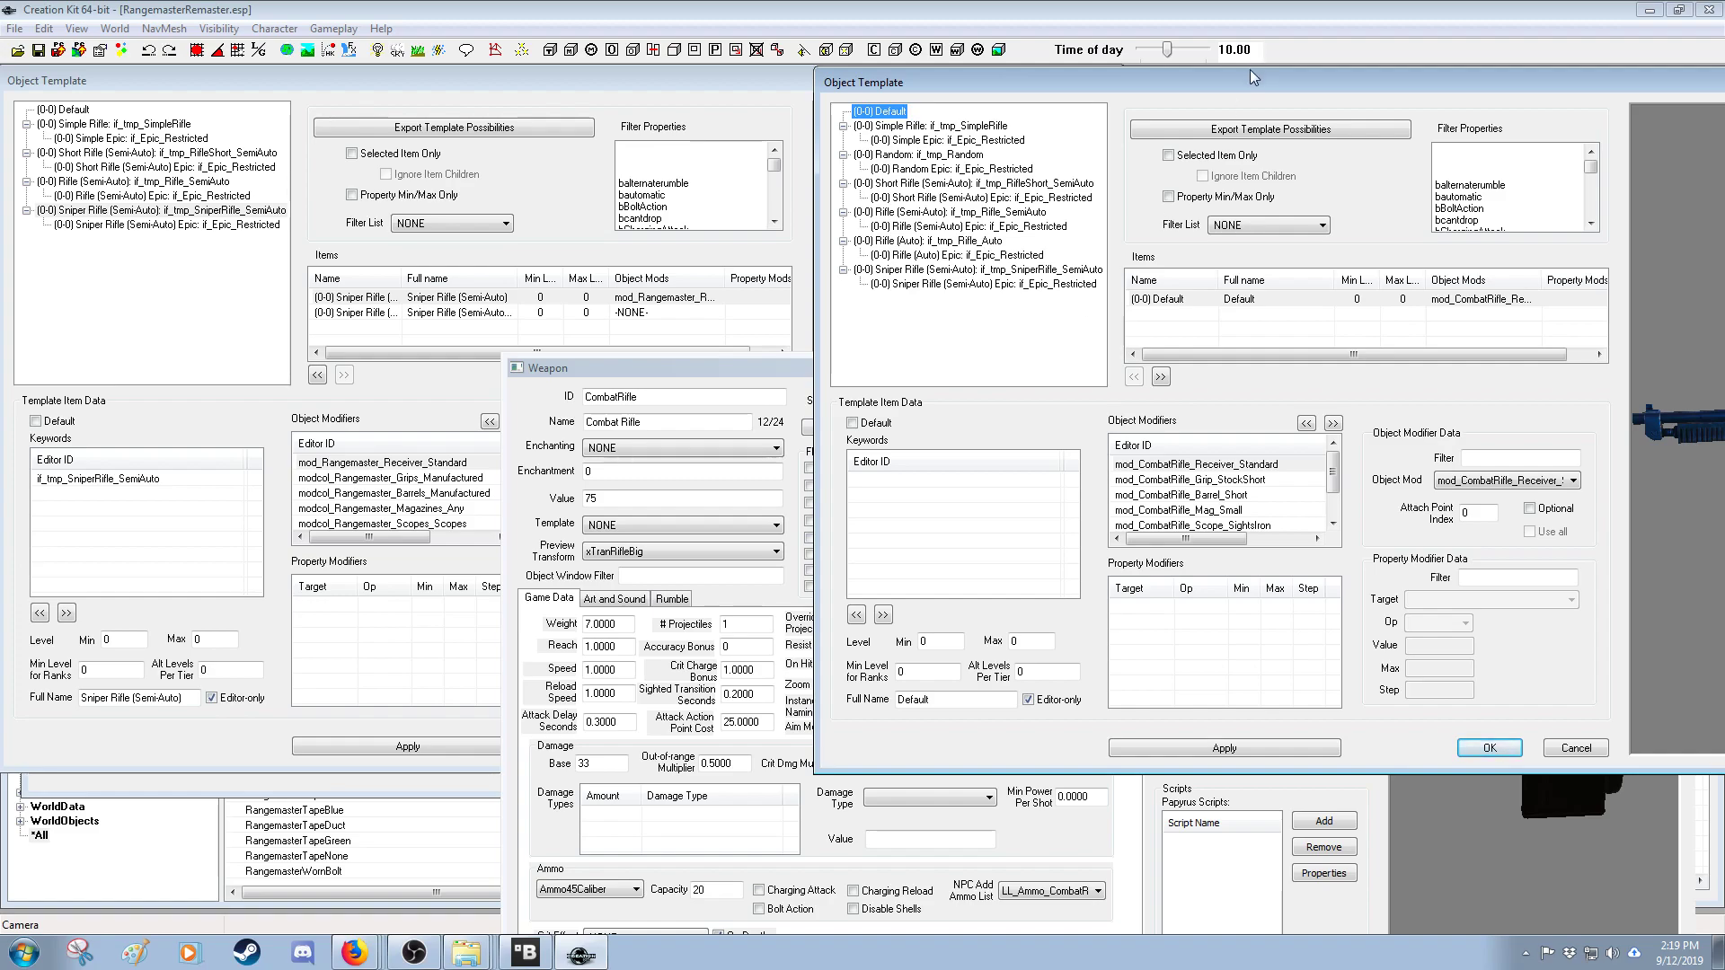
drag(1255, 78, 845, 105)
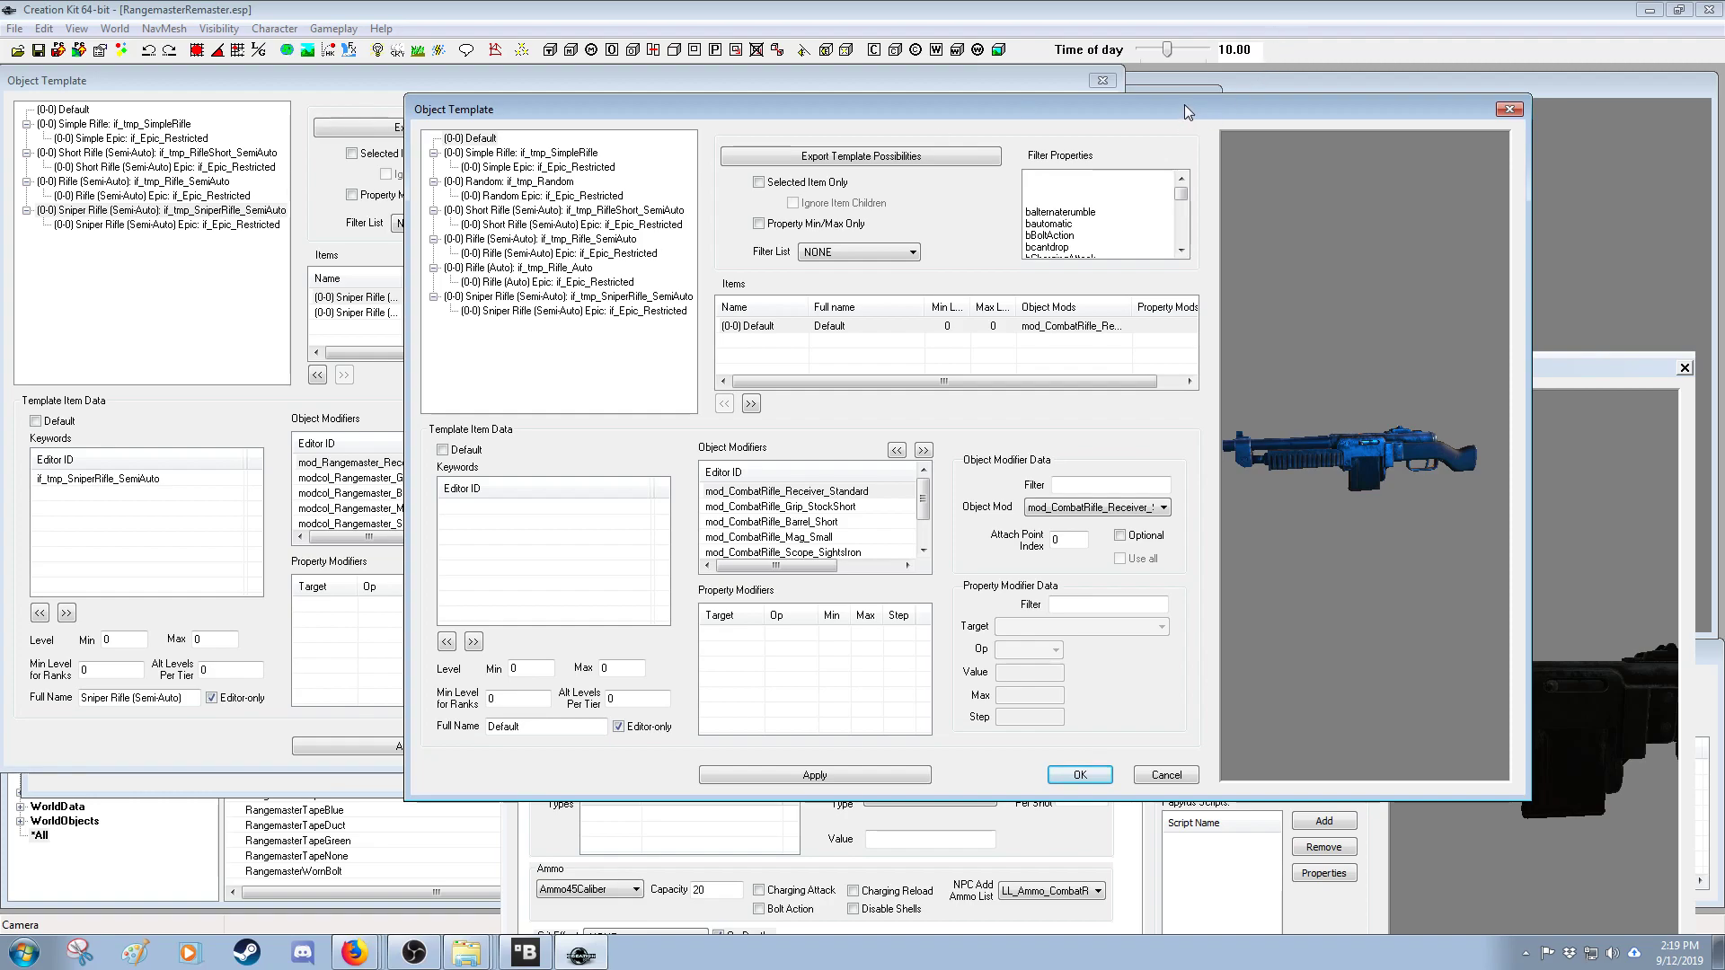
drag(1189, 111, 1291, 87)
- Close the Combat Rifle's object template and weapon windows and reposition the Rangemaster template dialog
click(1618, 93)
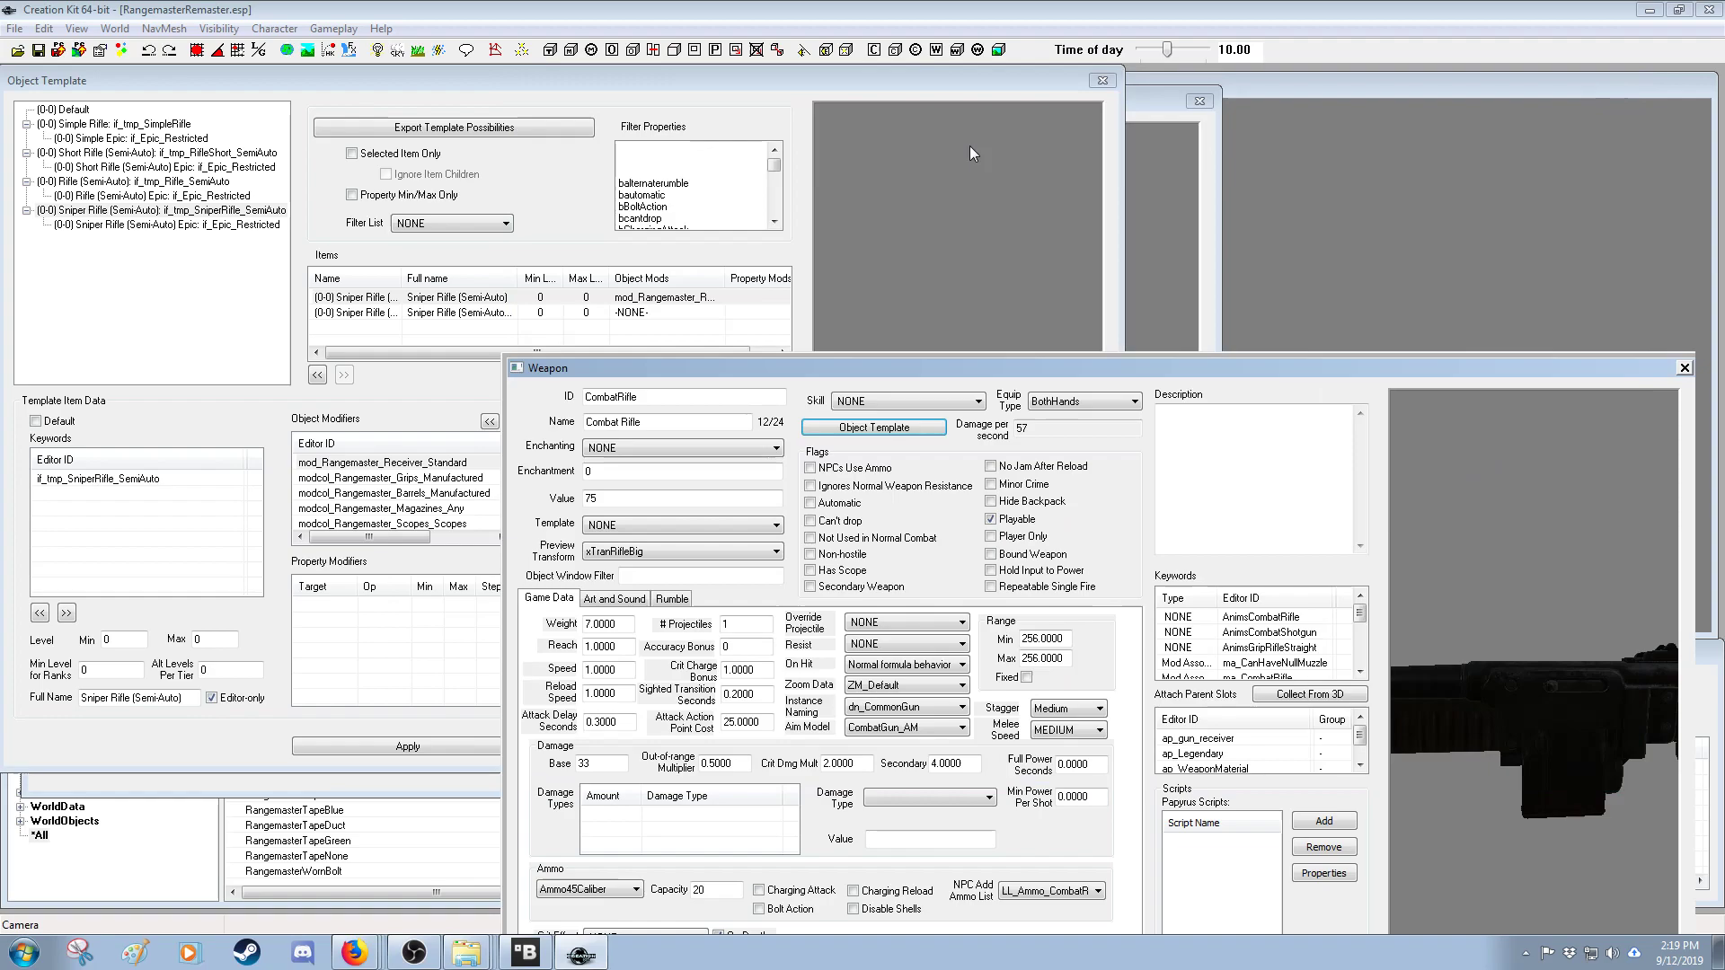
drag(882, 364, 760, 254)
click(1553, 255)
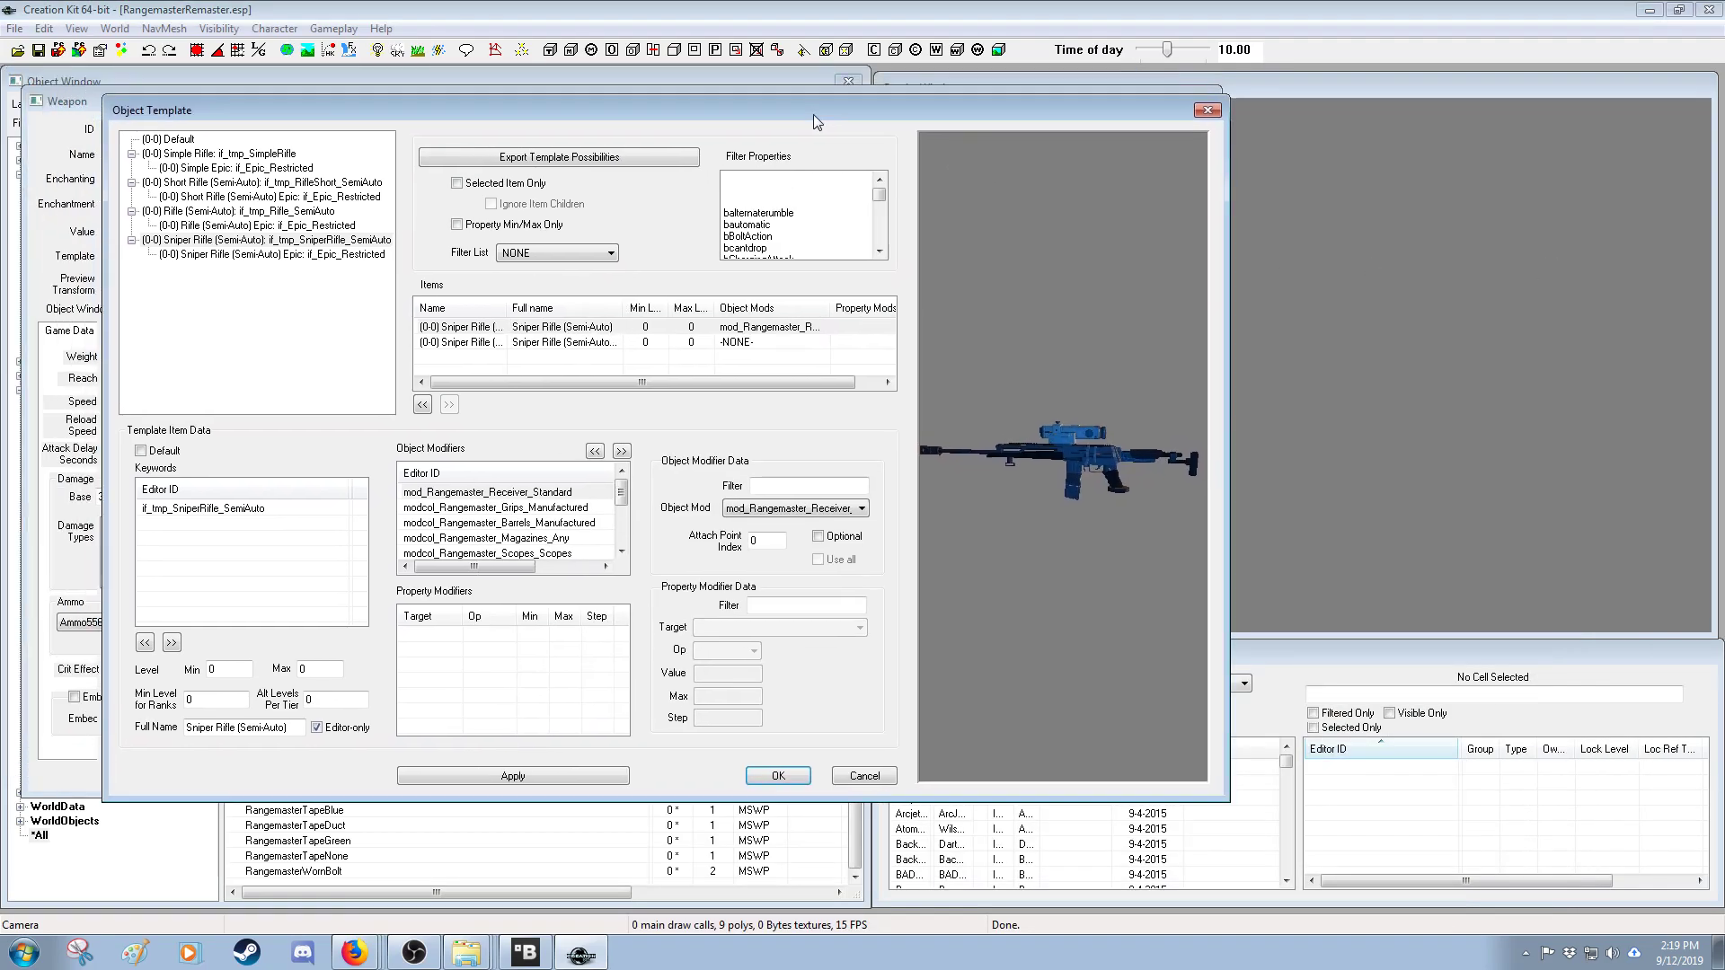
drag(812, 115, 1012, 79)
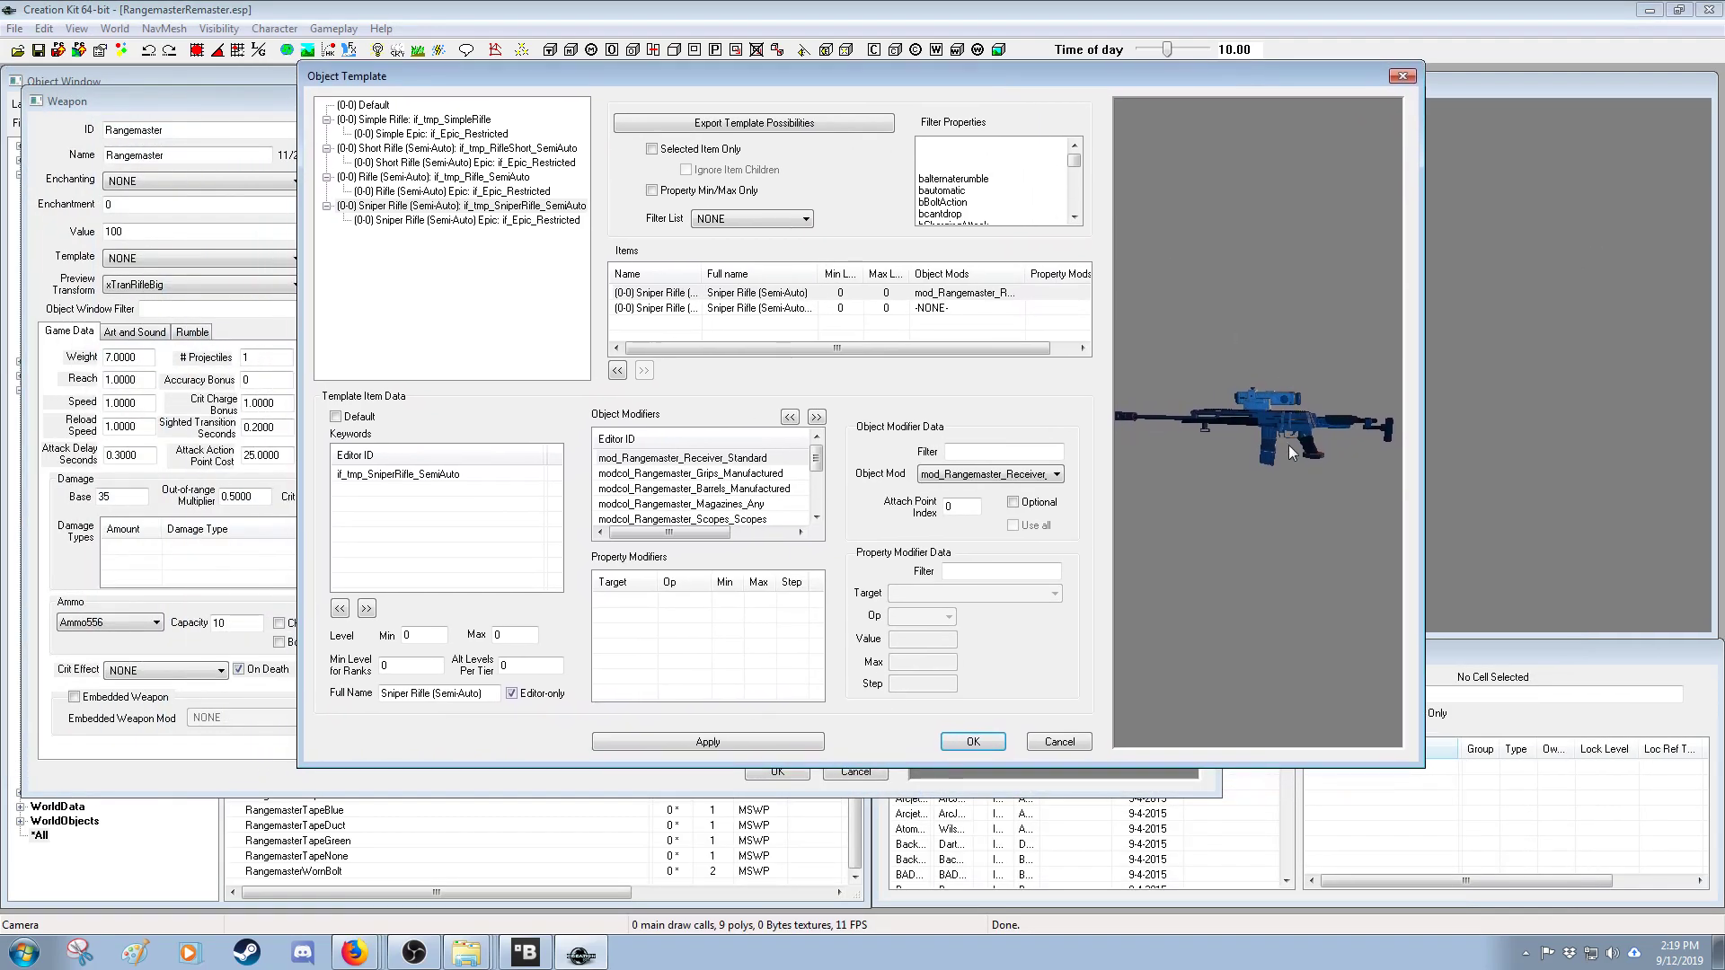
drag(1289, 445, 1258, 455)
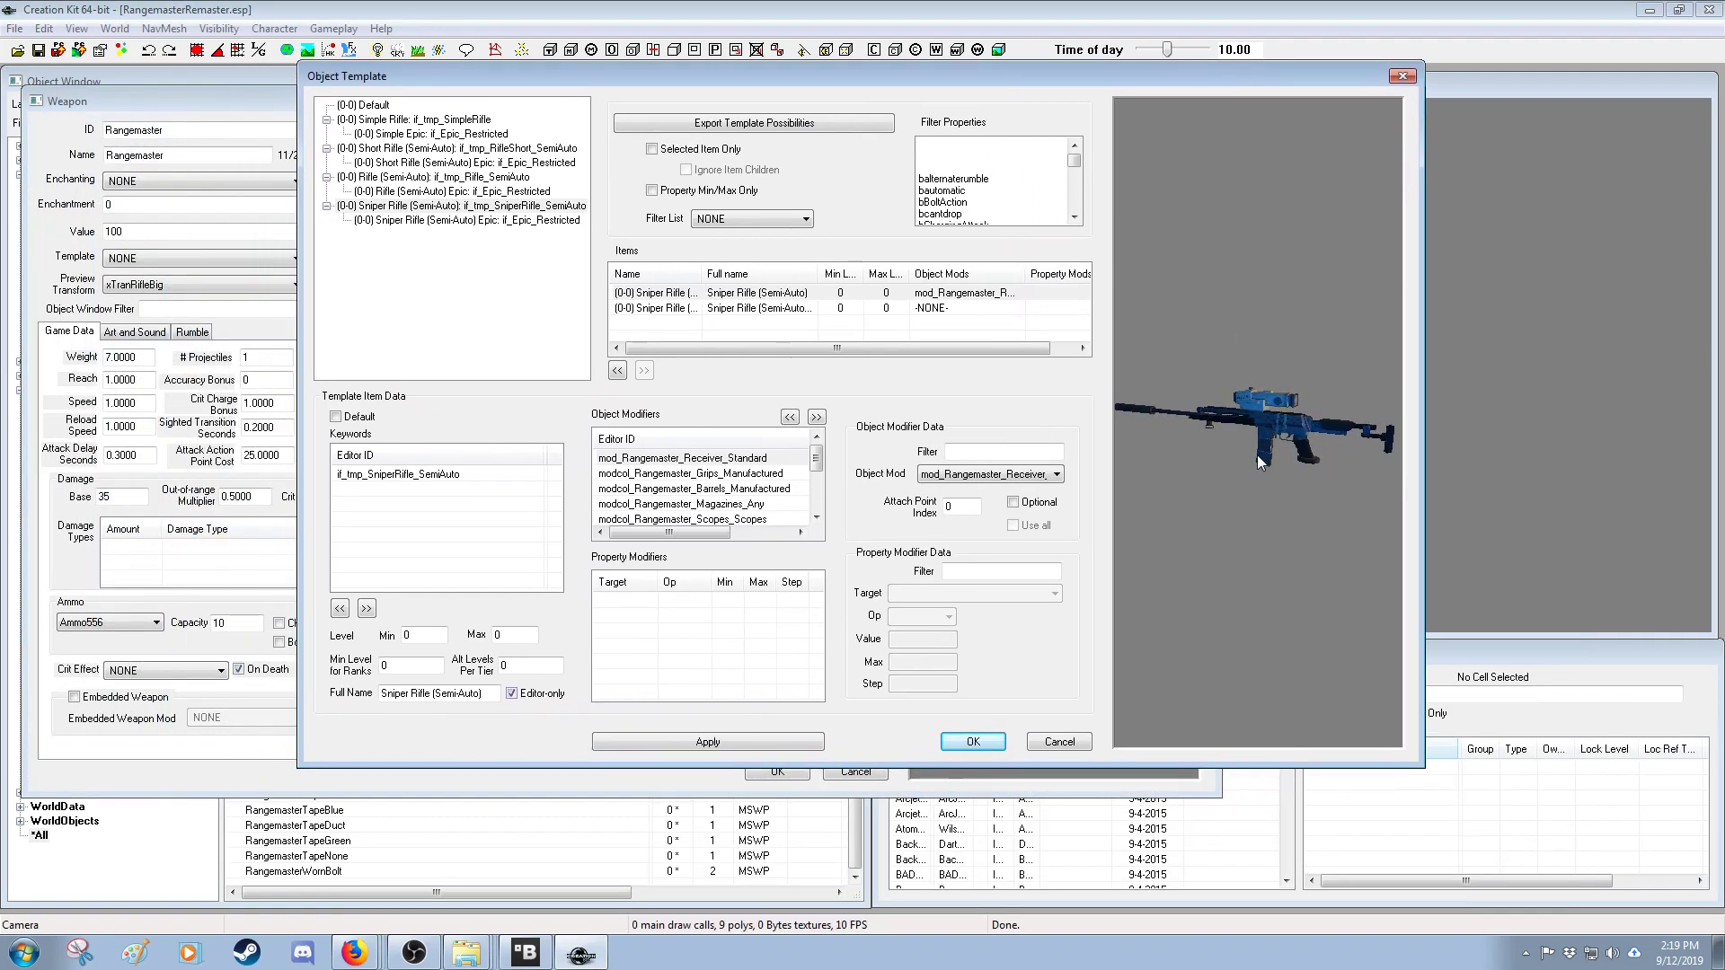
- Inspect the Sniper Rifle (Semi-Auto) and Rifle (Semi-Auto) entries and their Epic variants
click(397, 222)
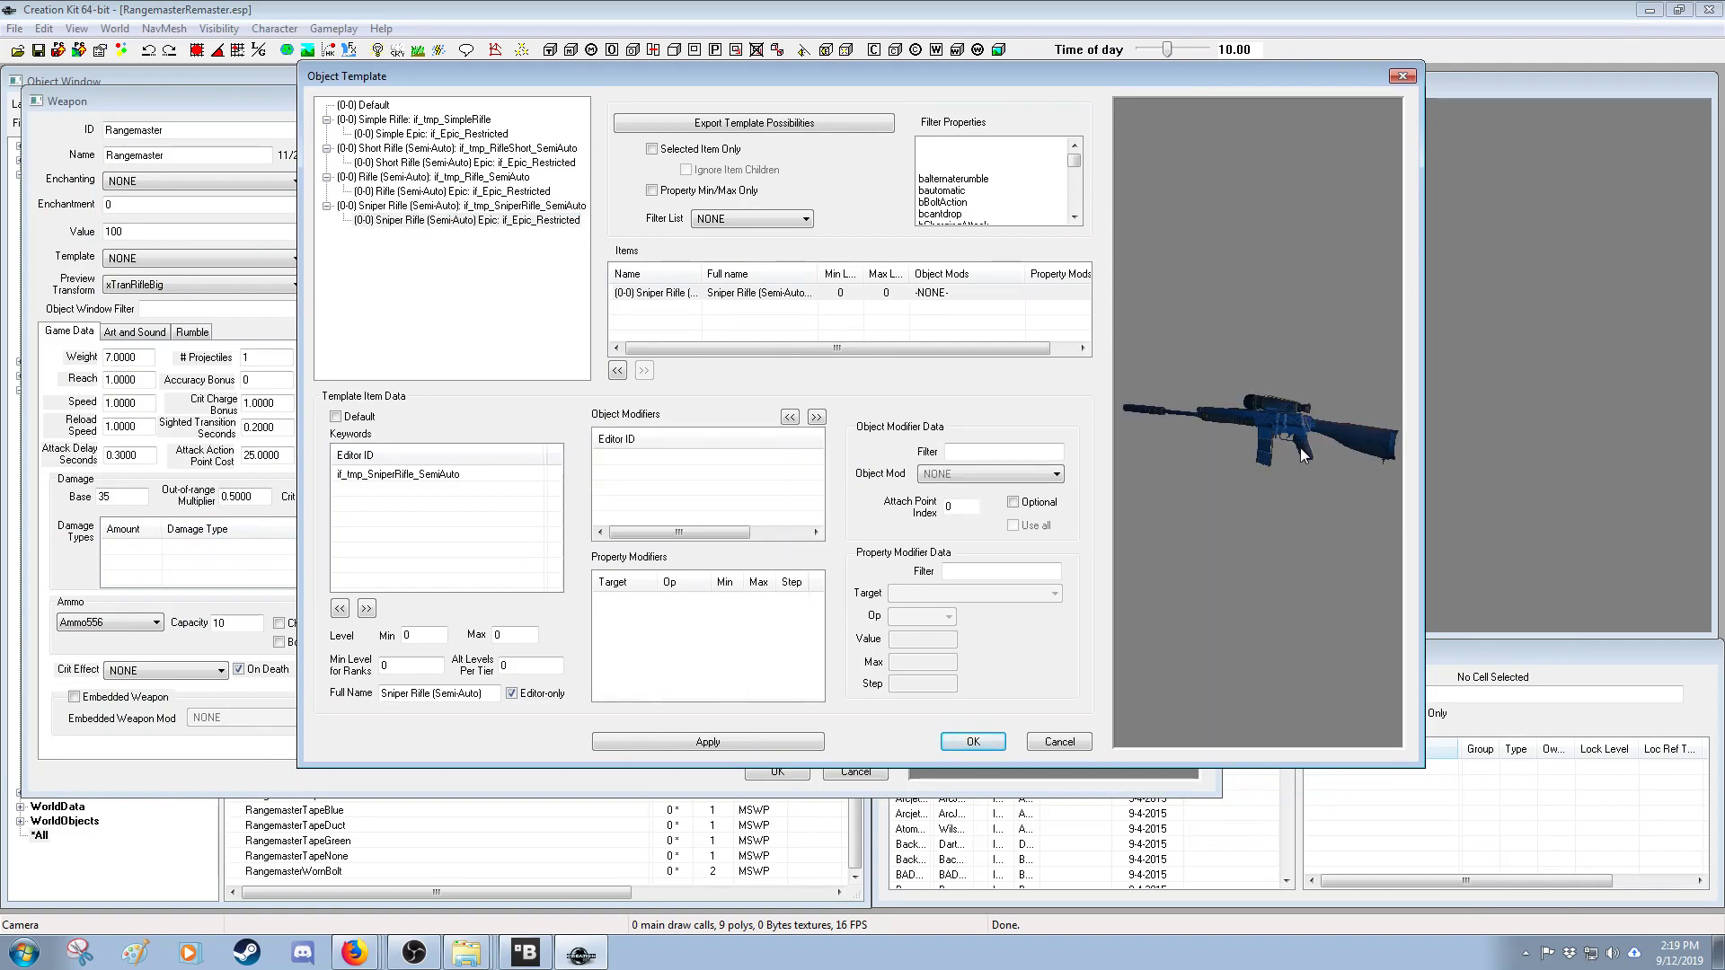
click(430, 208)
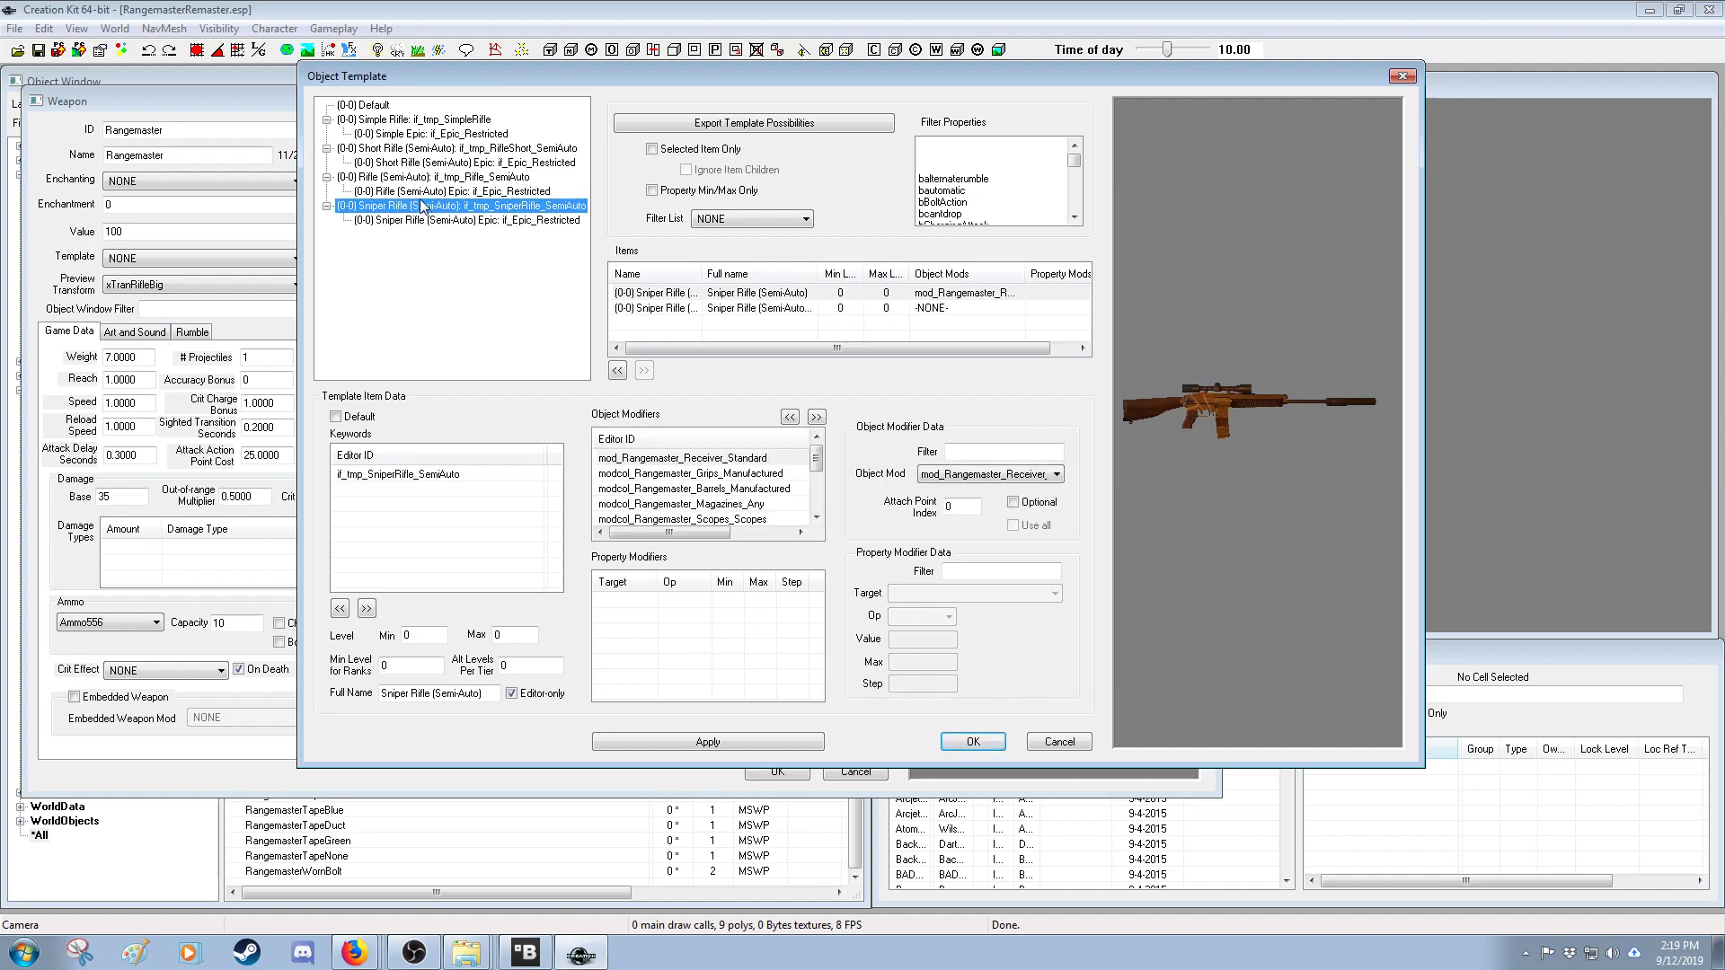
click(415, 193)
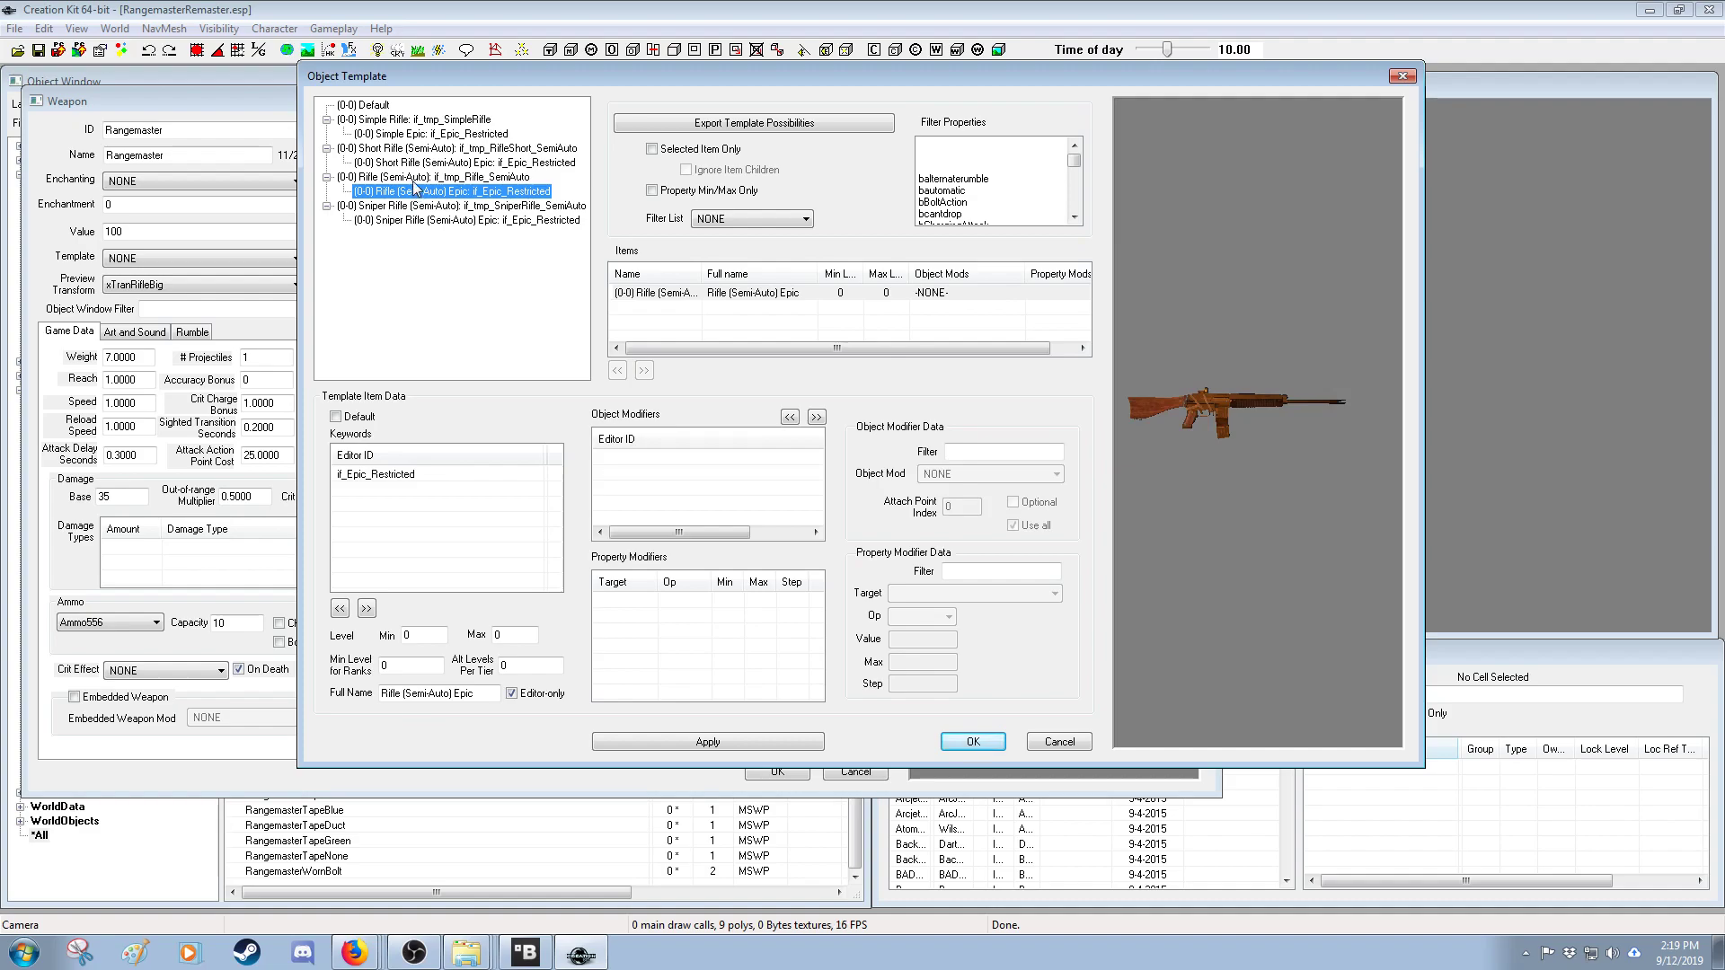
click(418, 179)
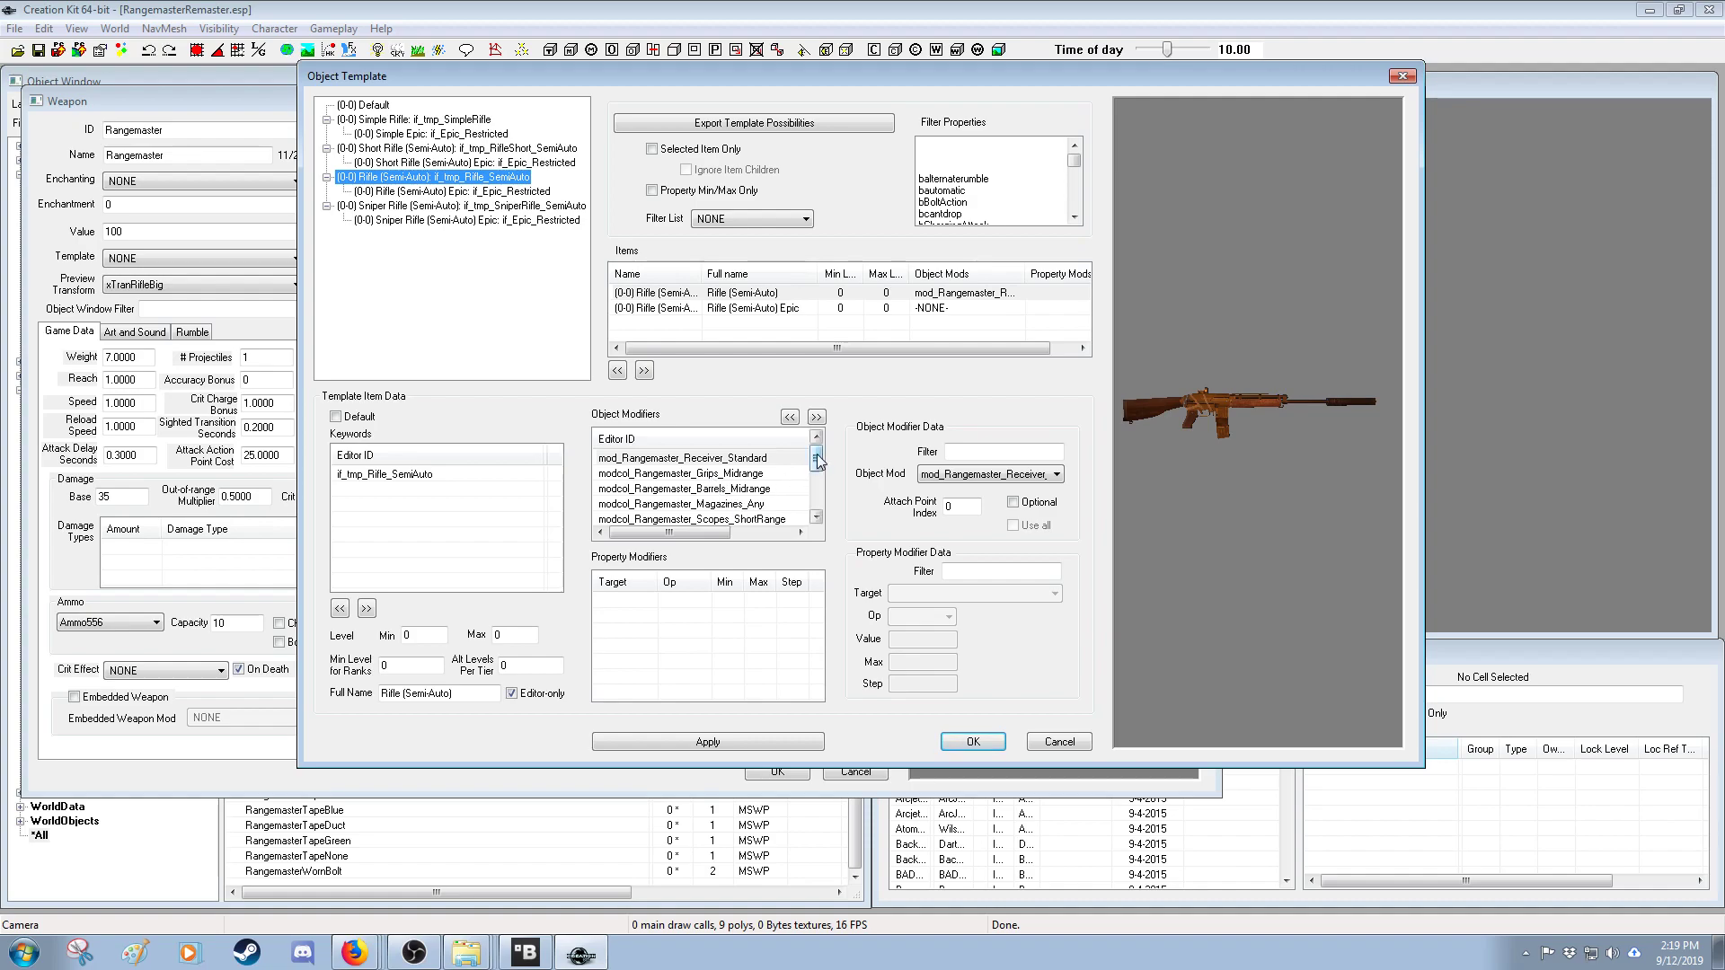
- Scroll the Rifle (Semi-Auto) modifiers and inspect the MatchParts, Tape and FactoryParts material collections
scroll(817, 461, down, 1)
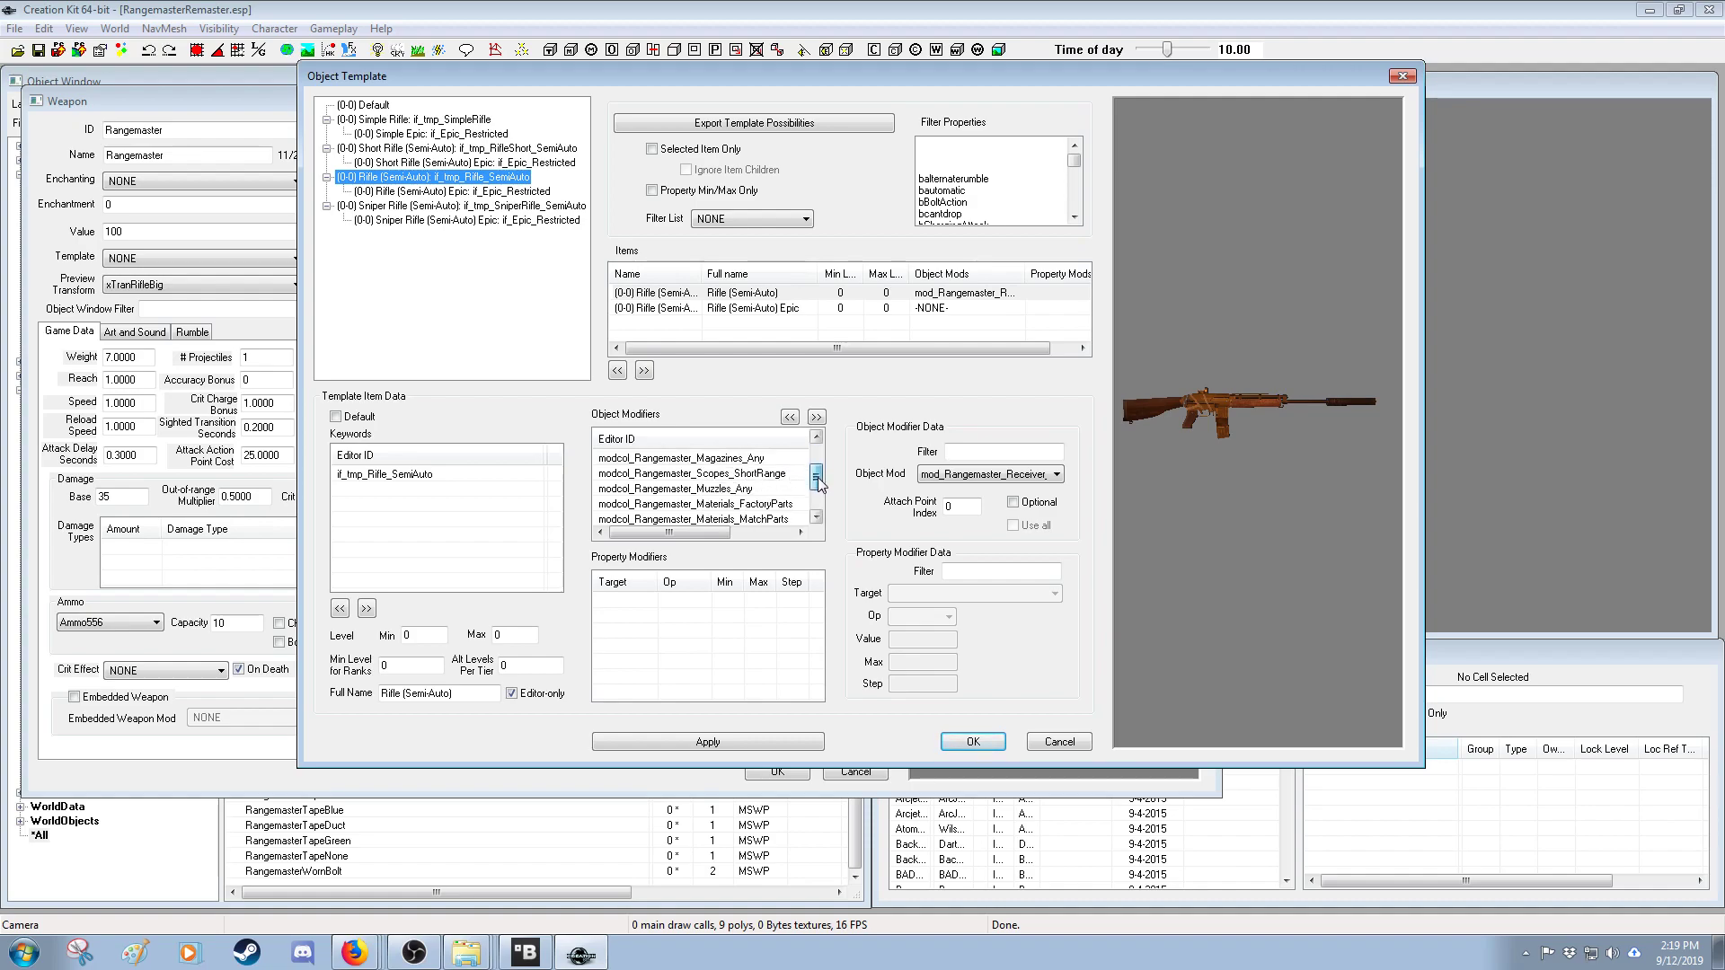
drag(818, 485, 818, 495)
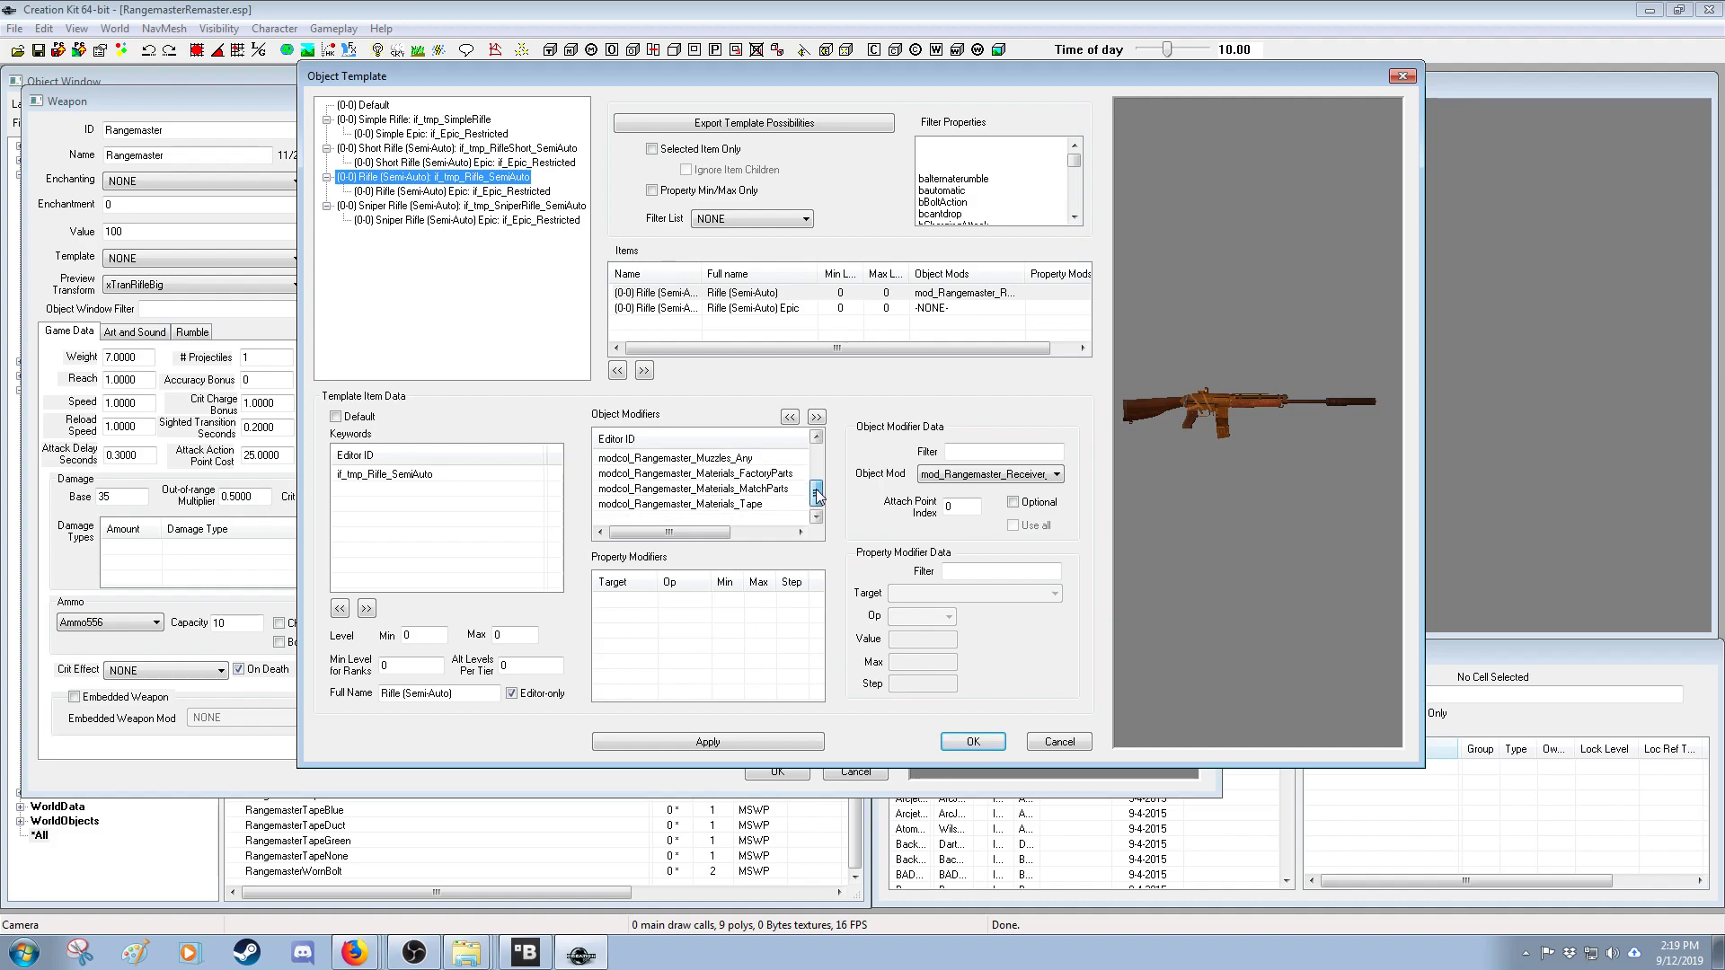
click(778, 491)
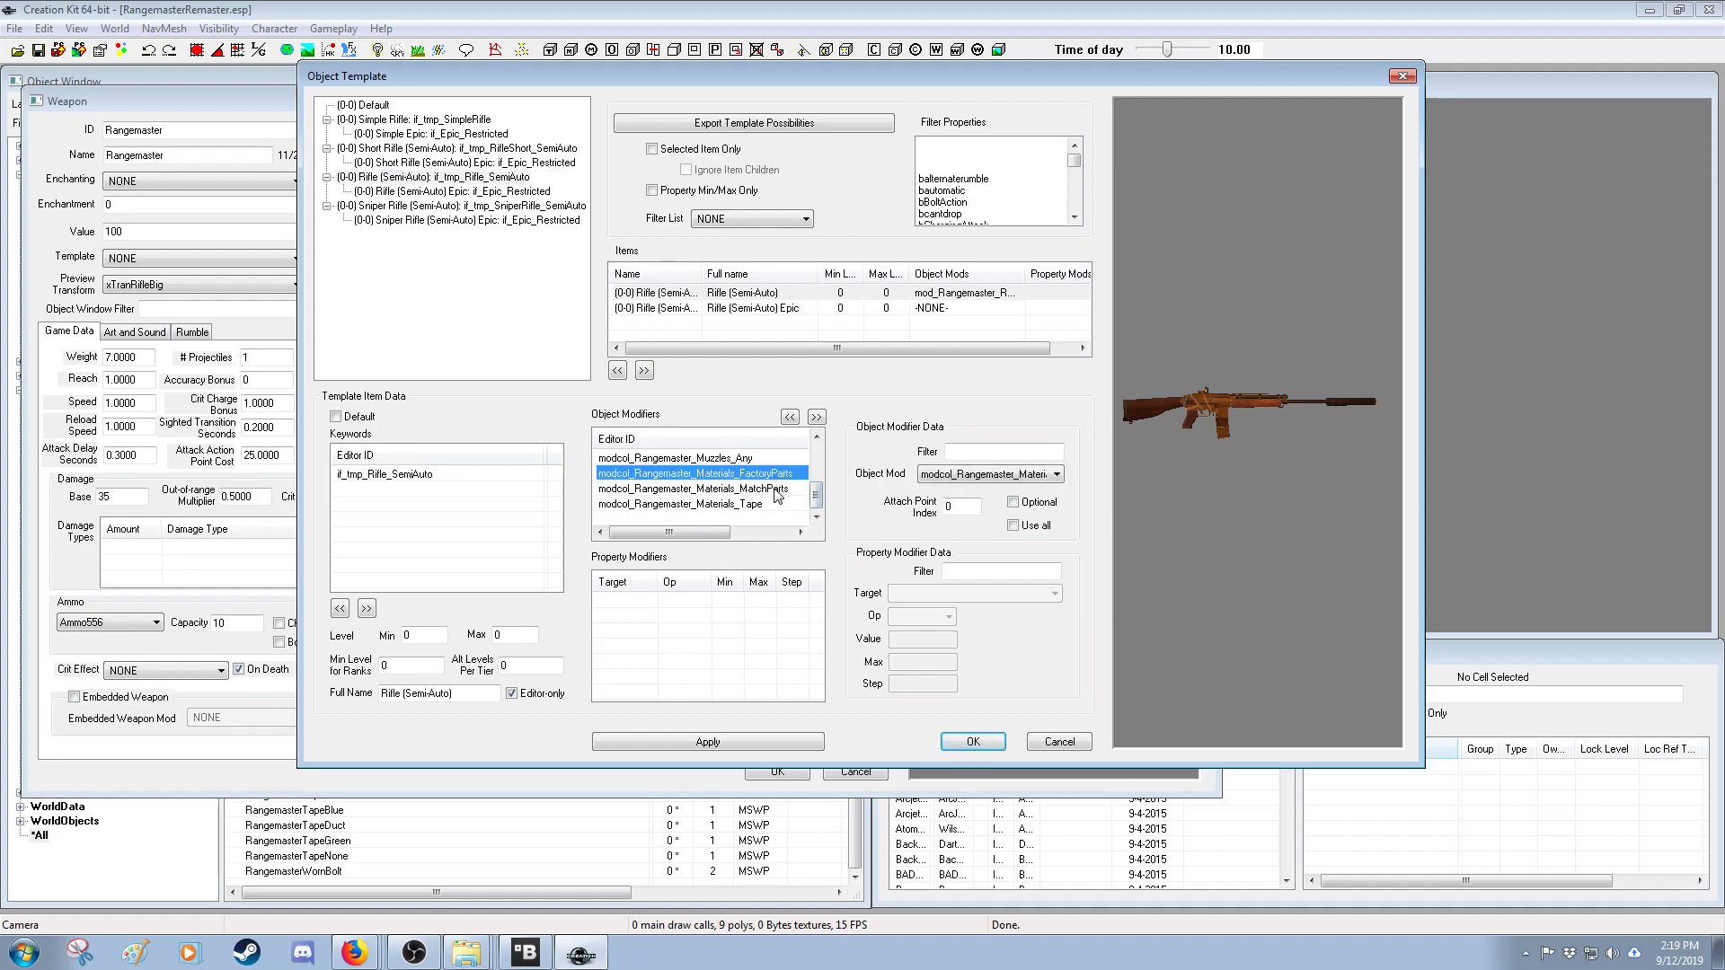
click(769, 505)
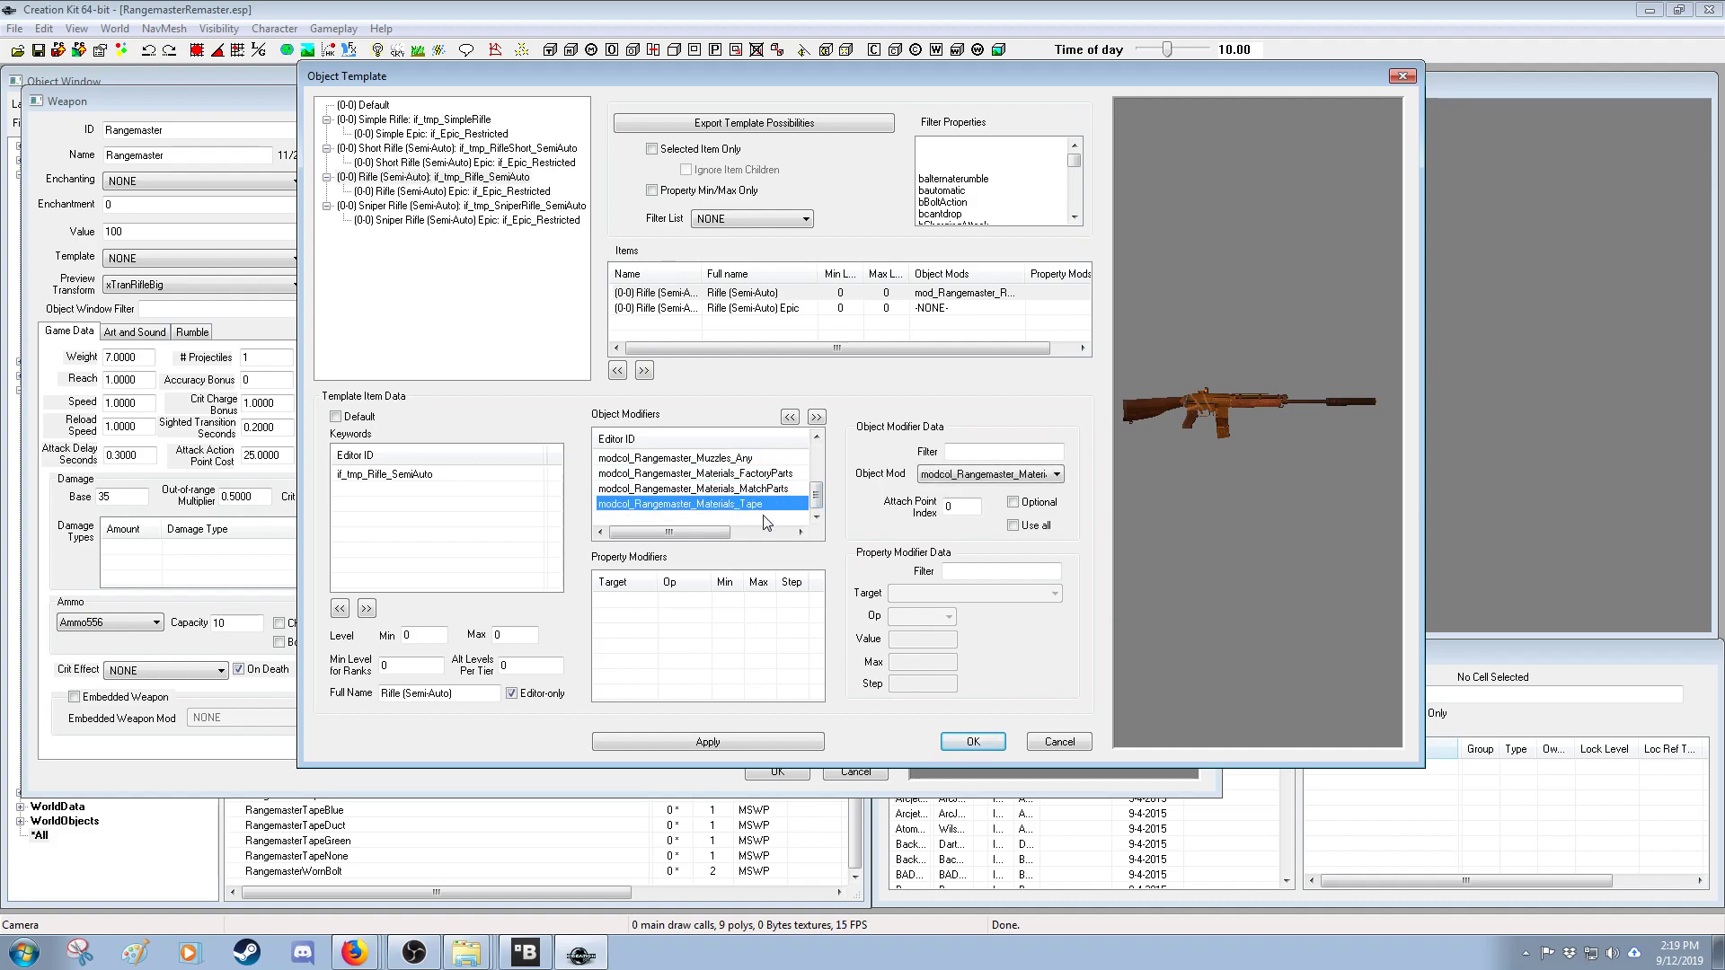
click(770, 474)
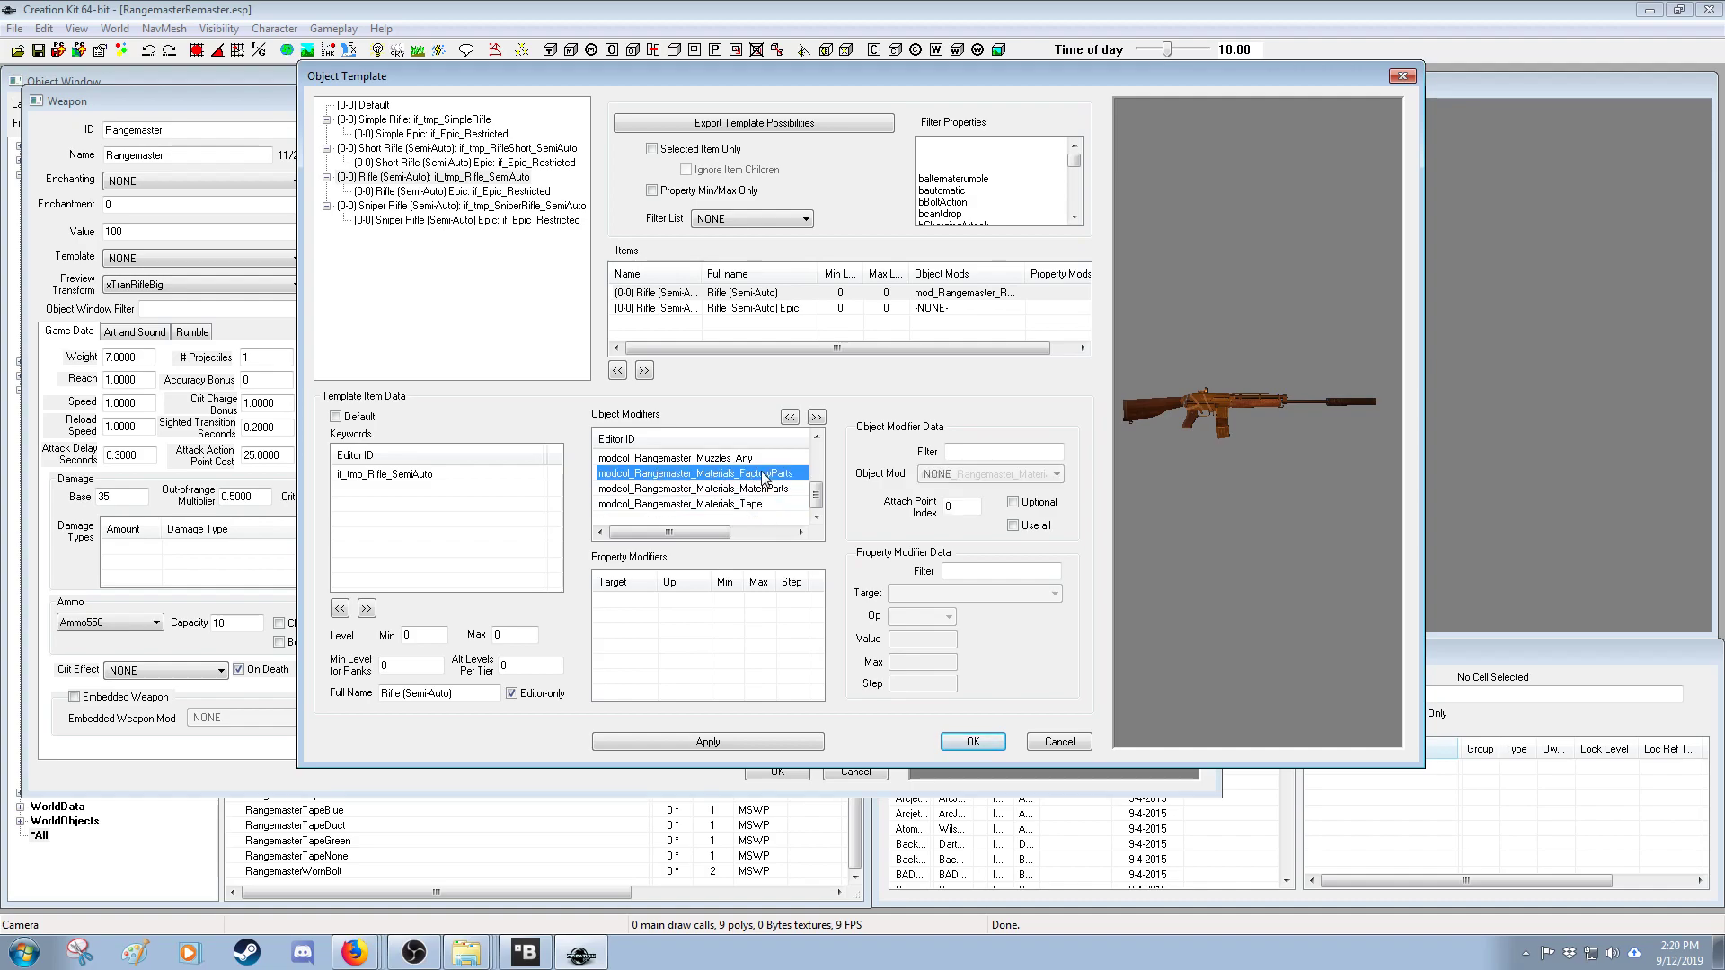
drag(817, 496, 821, 458)
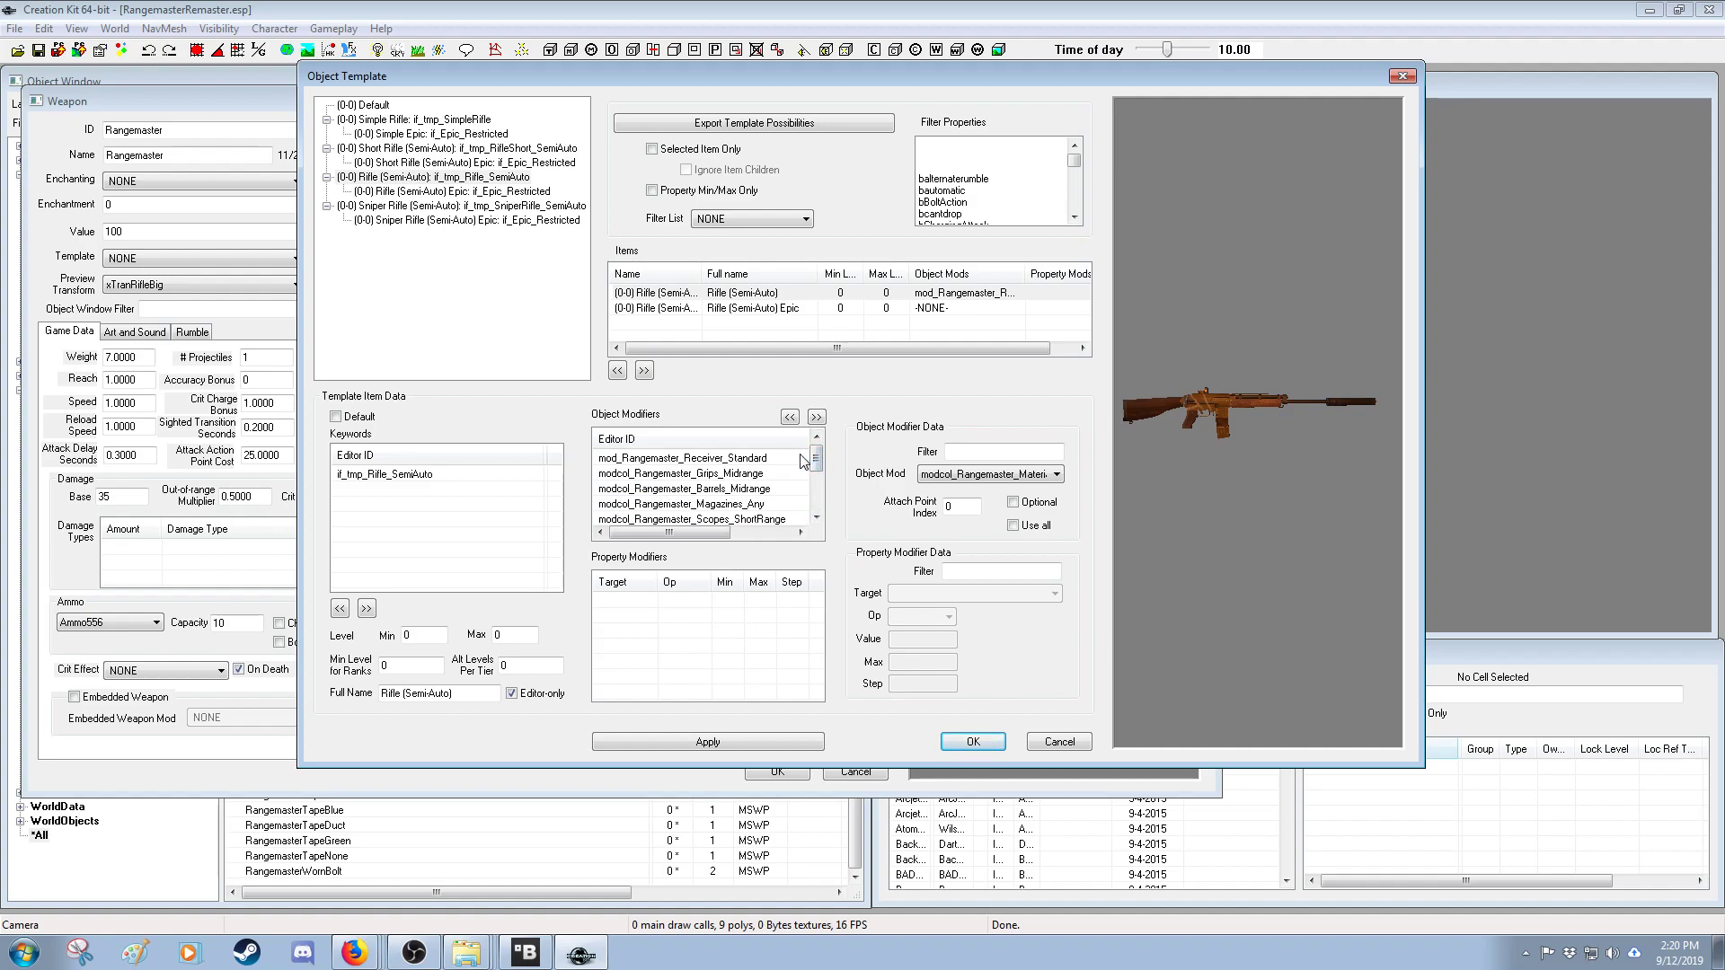
- Check Receiver_Standard's object mod choices, keep it, inspect Grips_Midrange, and level the preview to side view
click(690, 459)
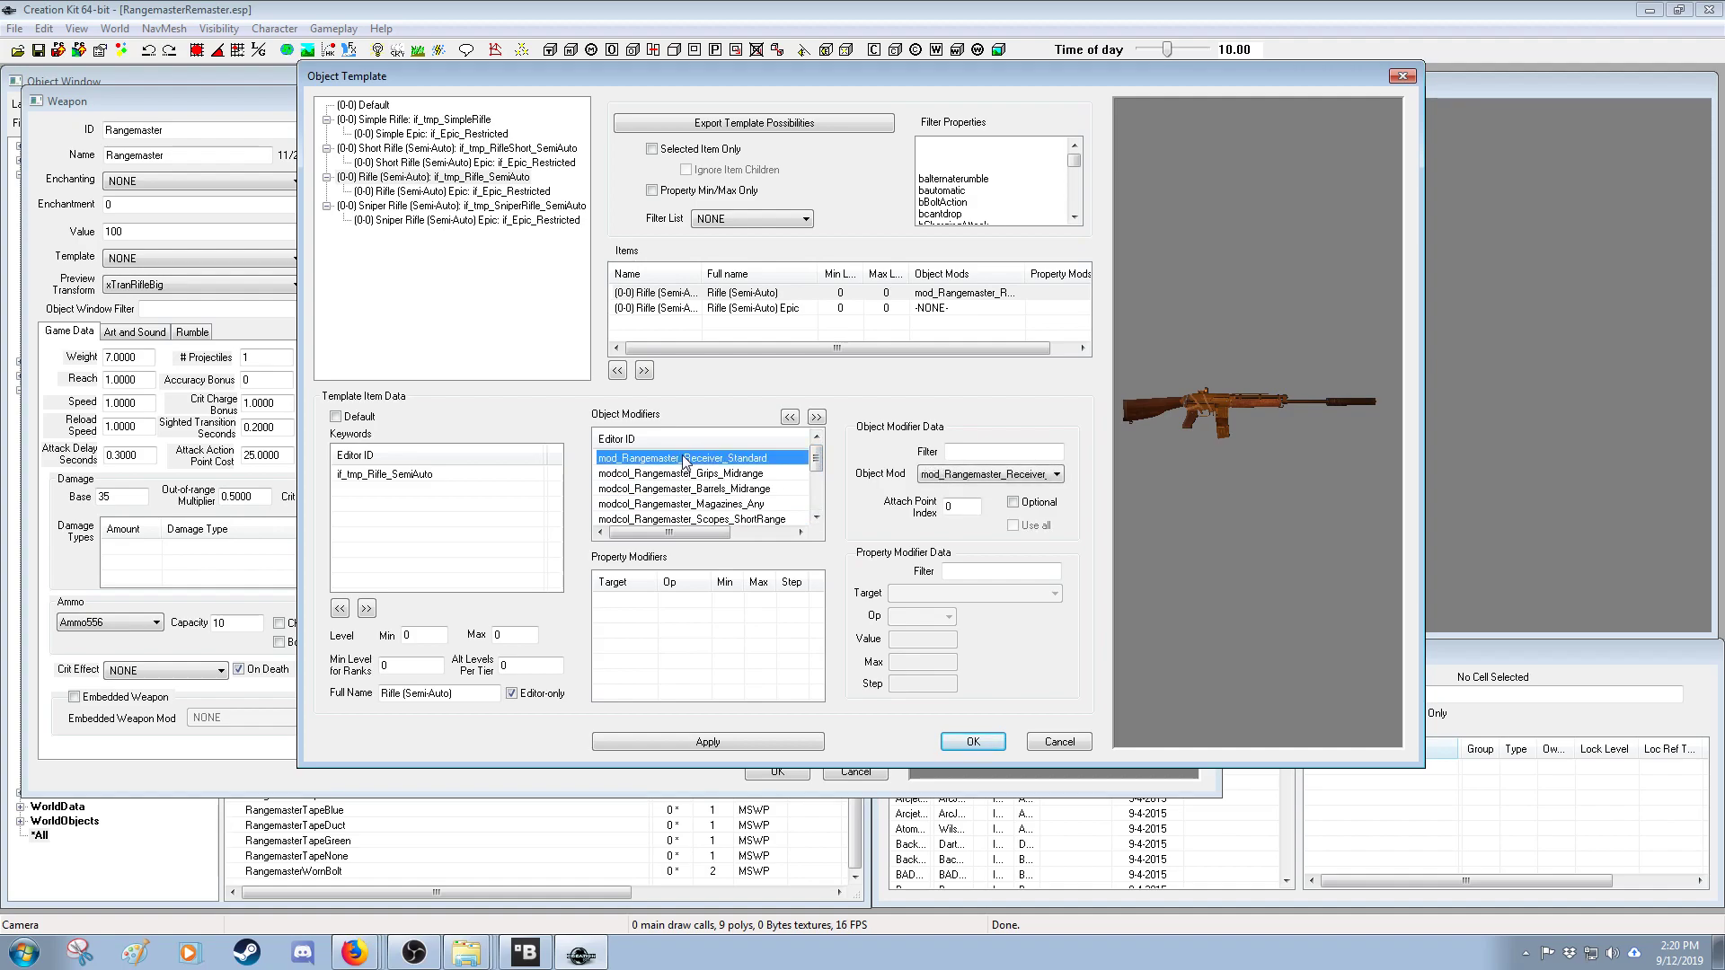
click(1044, 474)
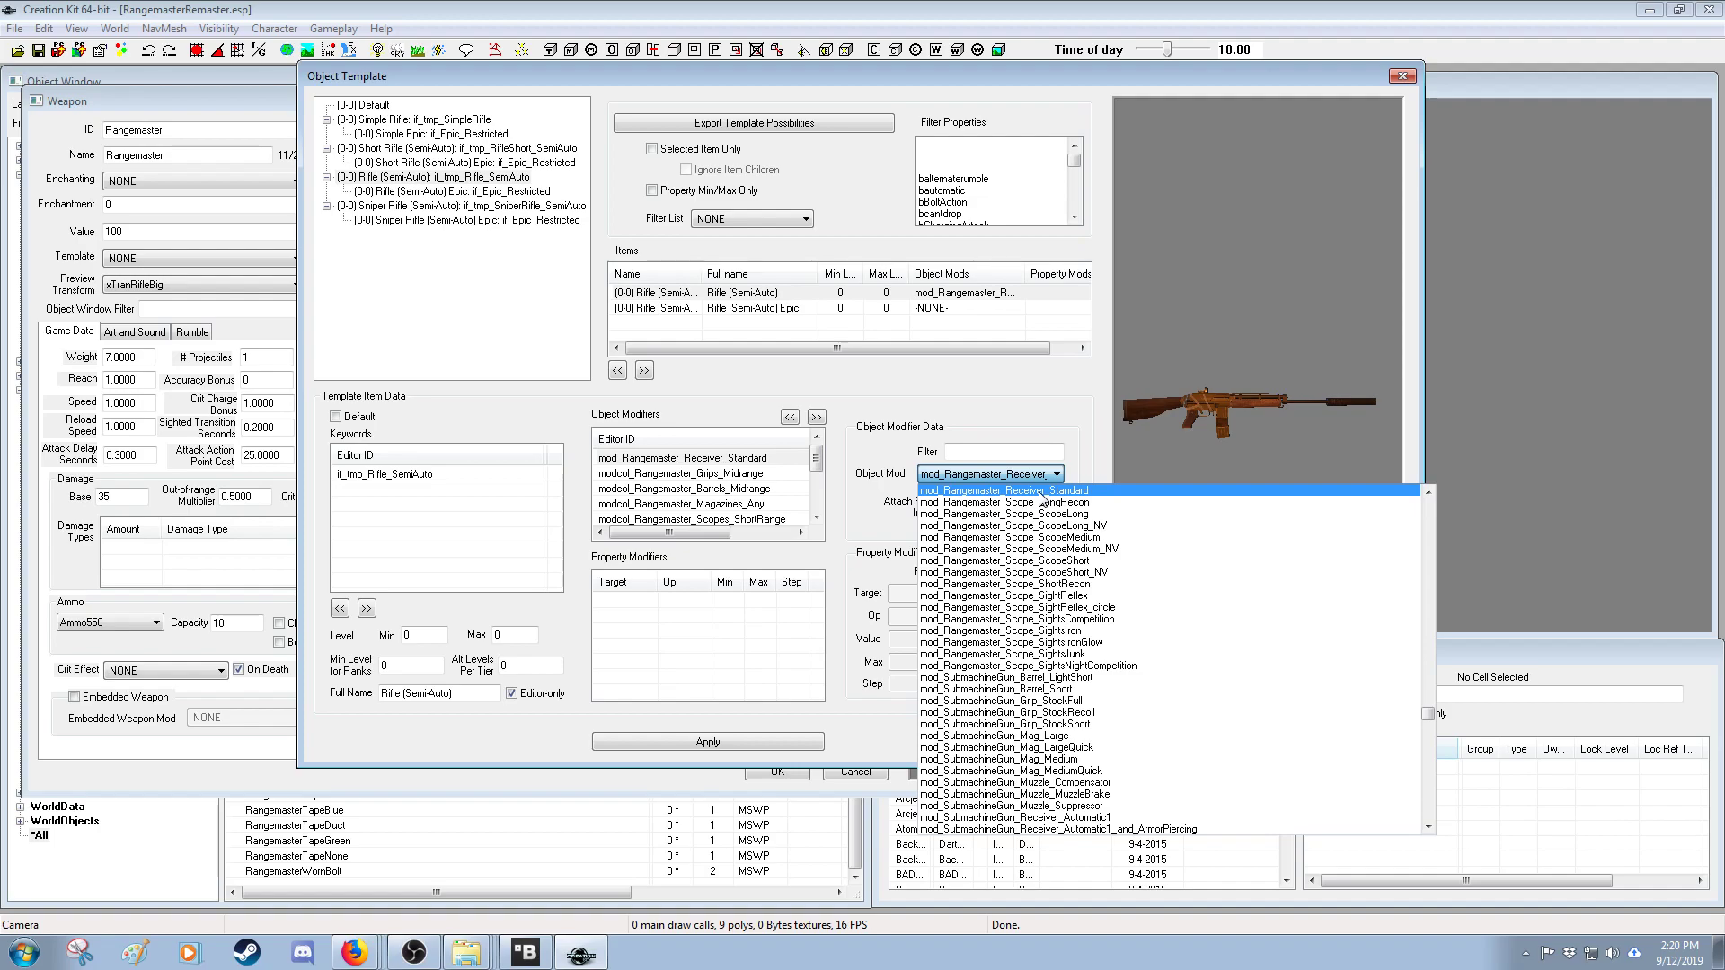
click(1094, 493)
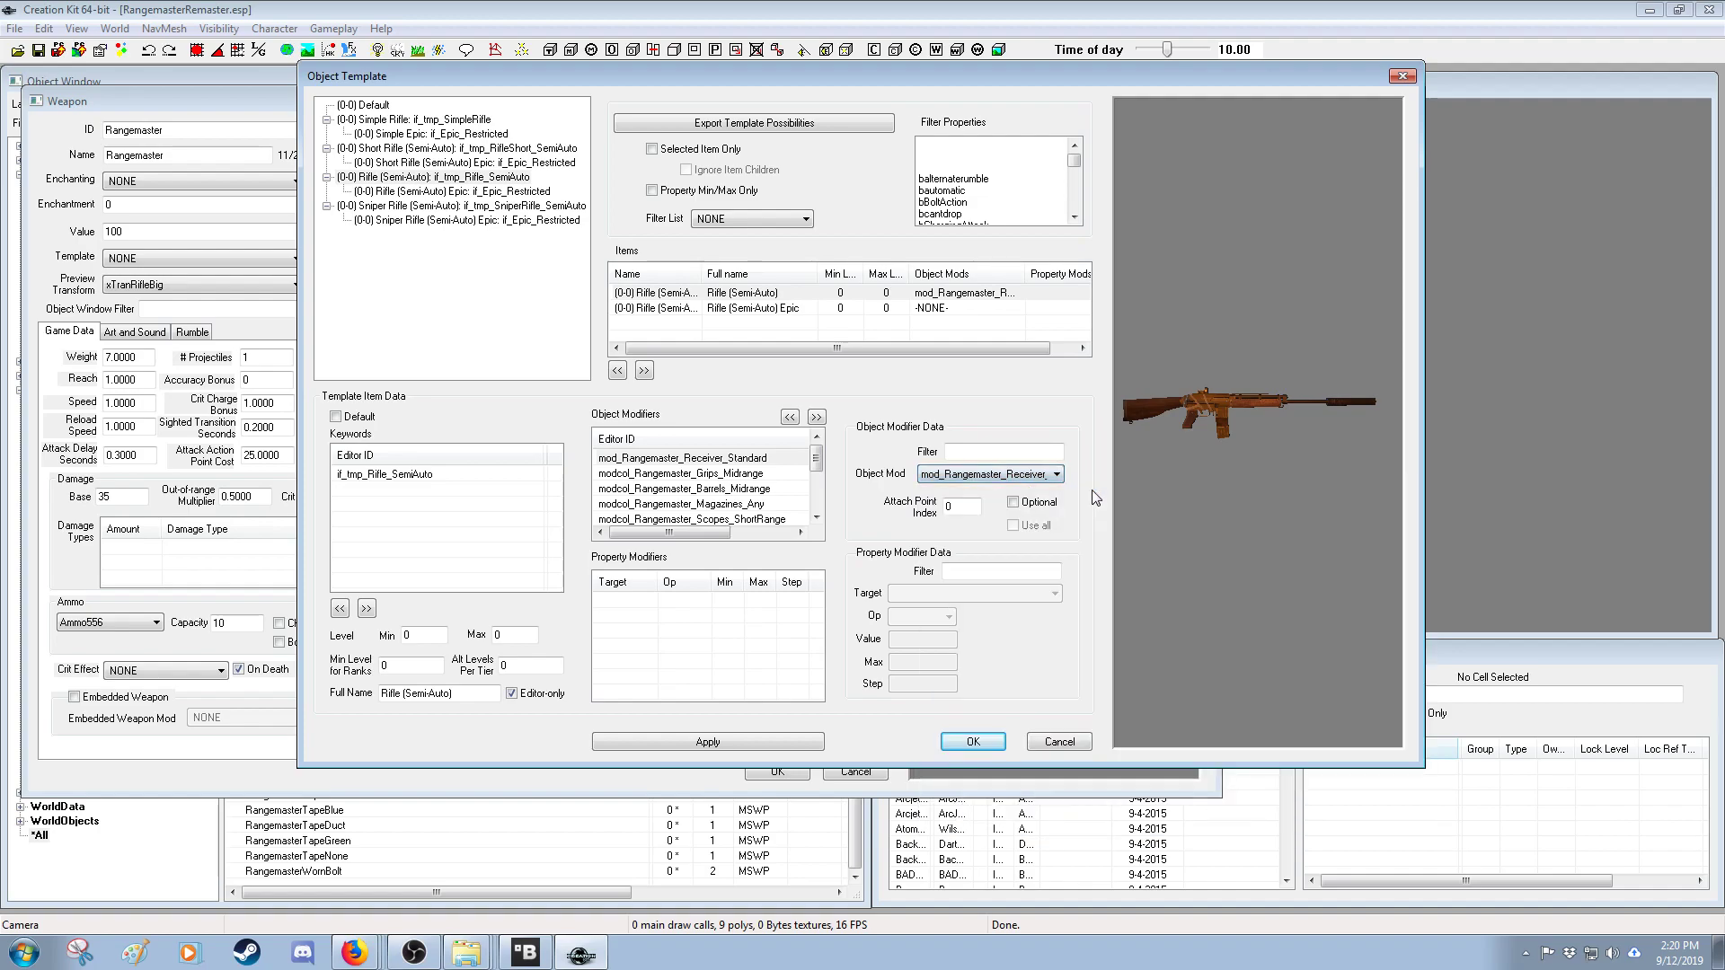
click(728, 474)
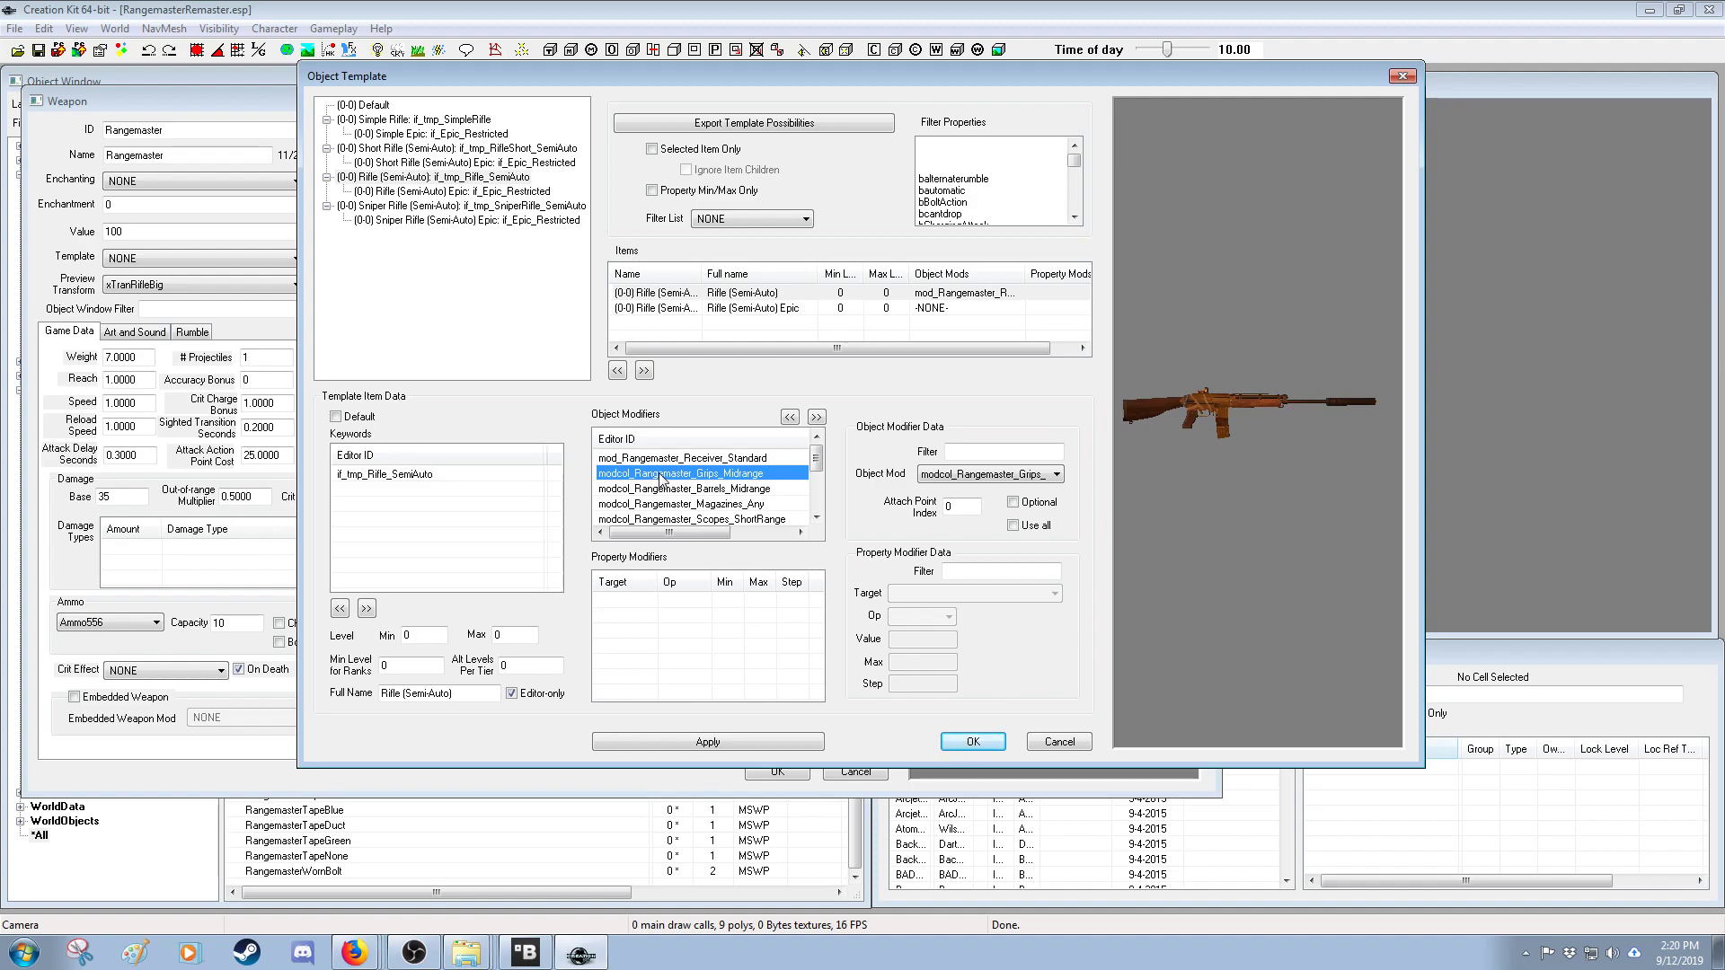
drag(1254, 411, 872, 490)
drag(1200, 446, 1200, 414)
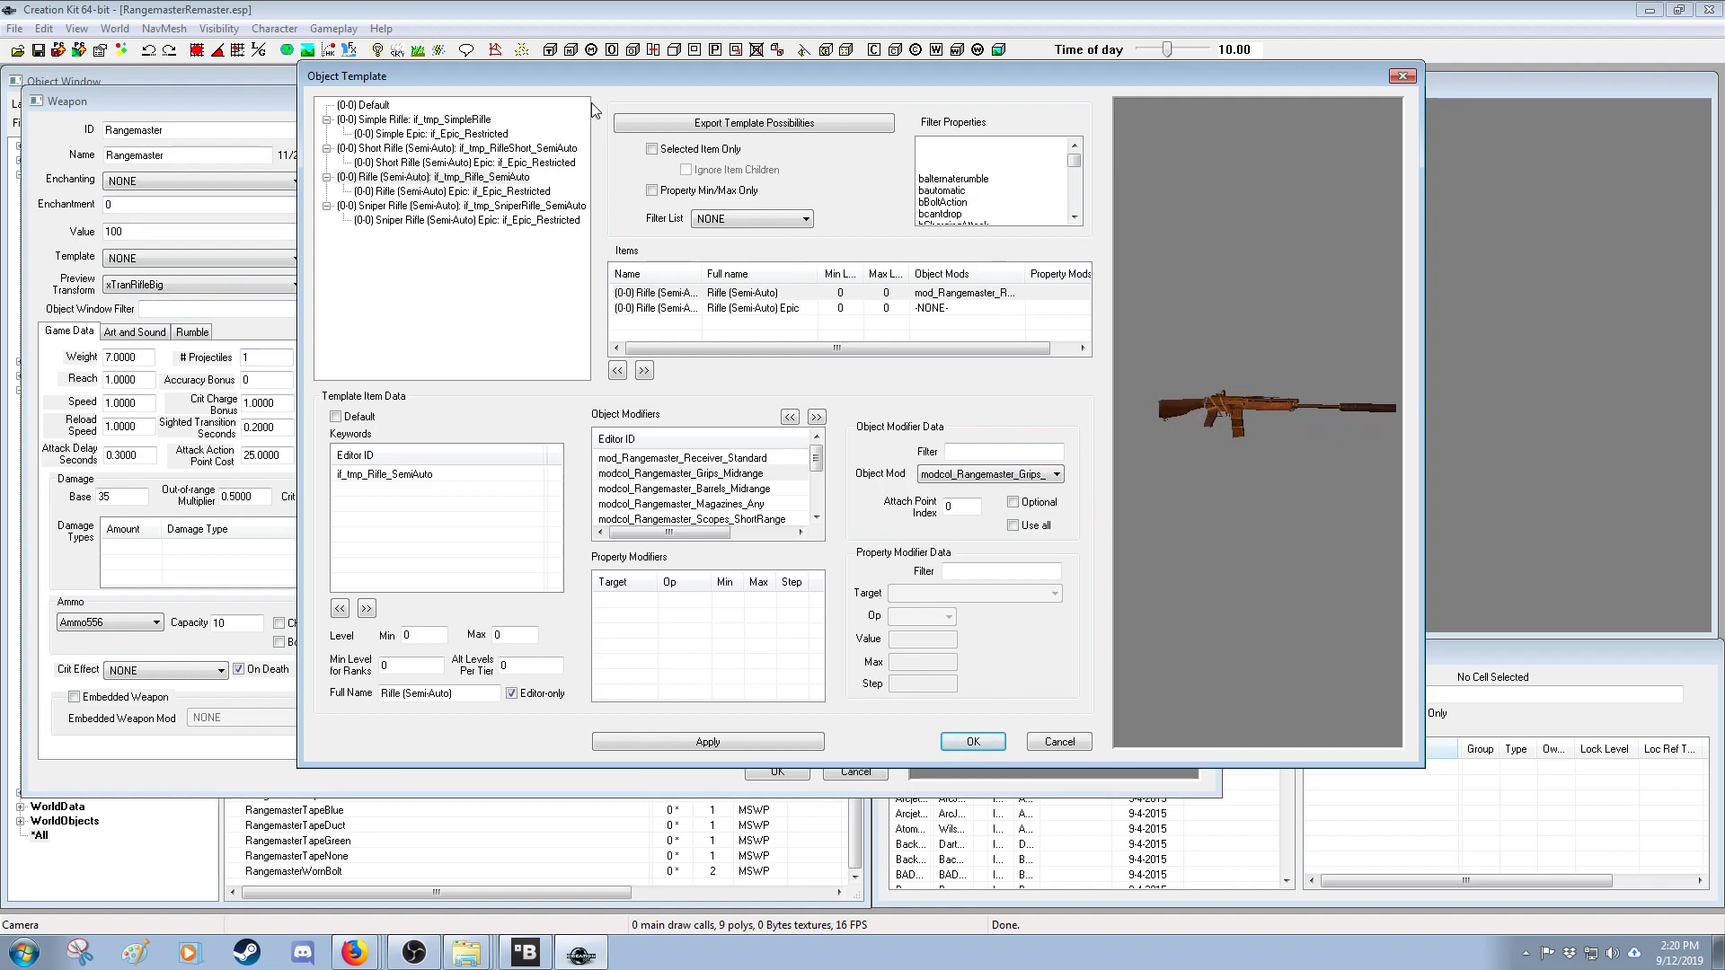
- Move the template and weapon windows aside and open modcol_Rangemaster_Grips_Handmade from the Object Window
drag(611, 76, 792, 82)
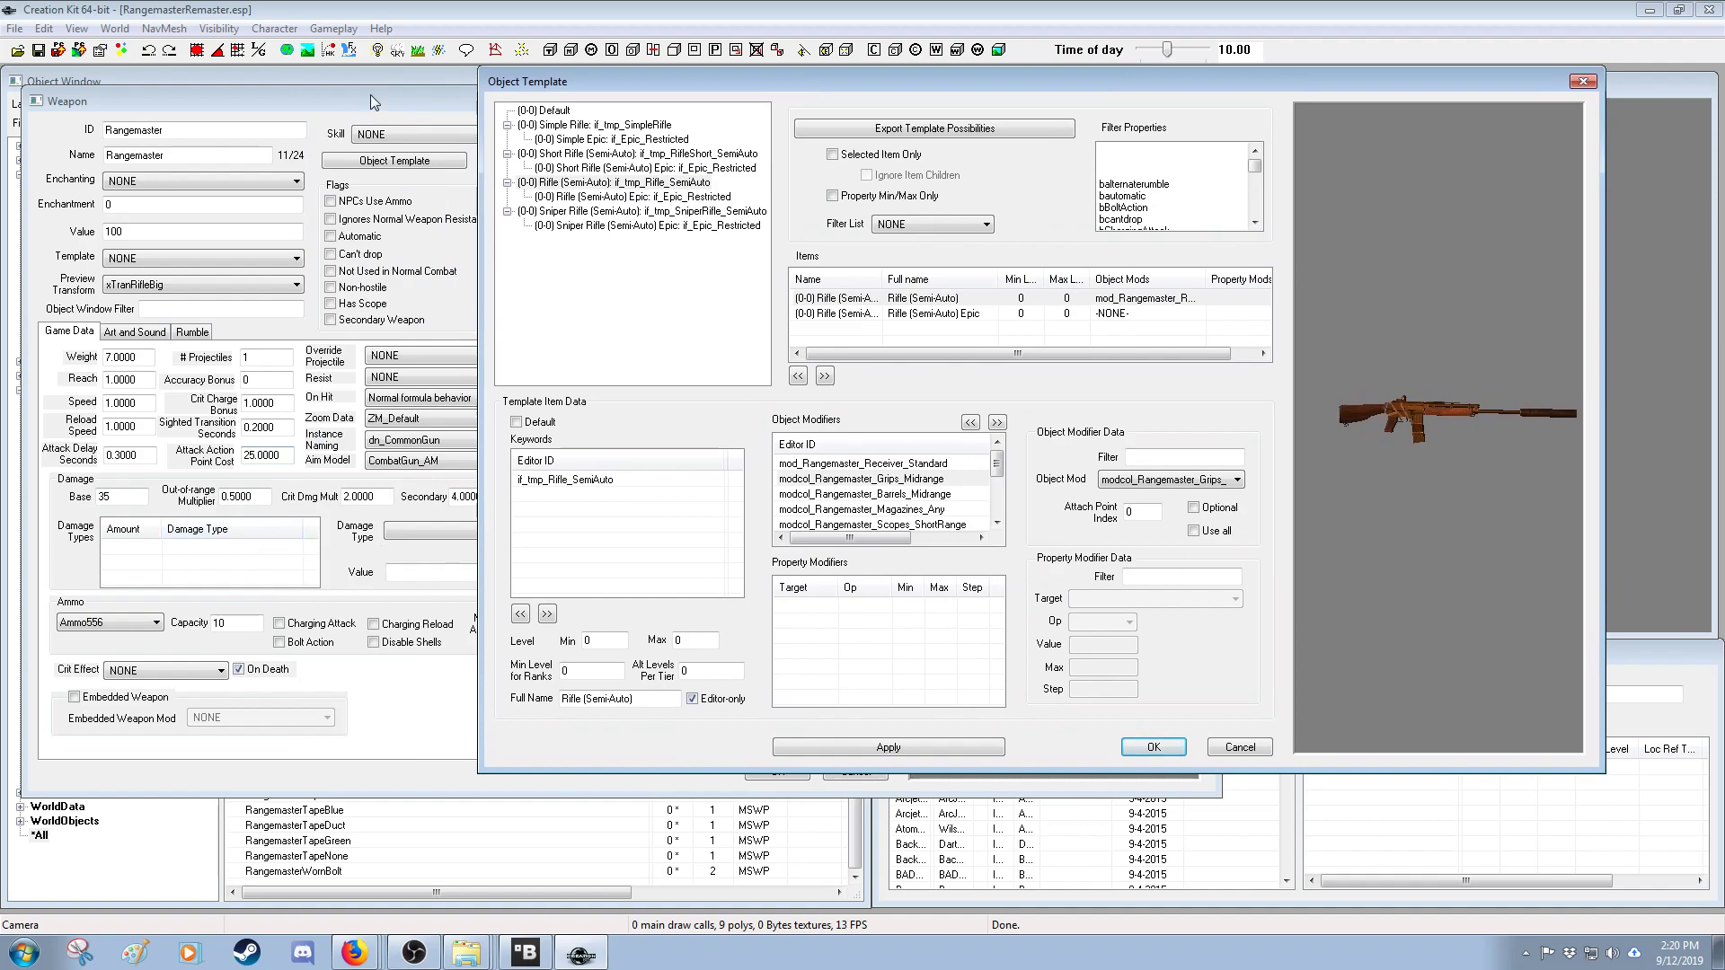
drag(373, 101, 767, 117)
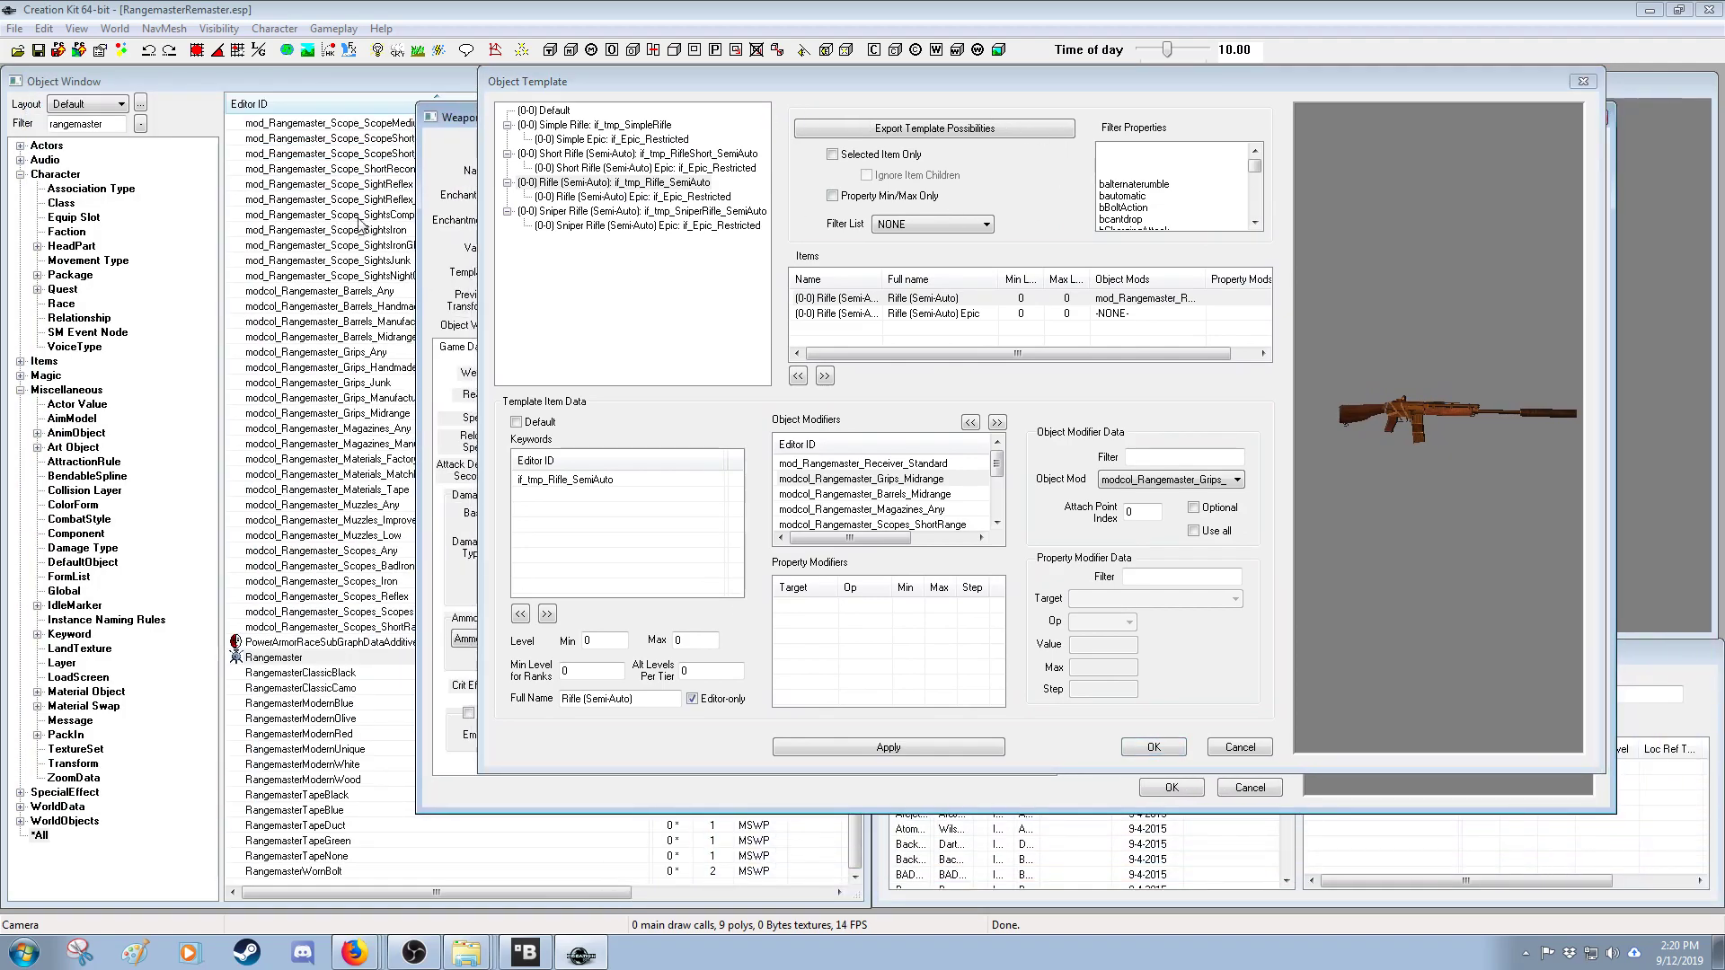
click(313, 71)
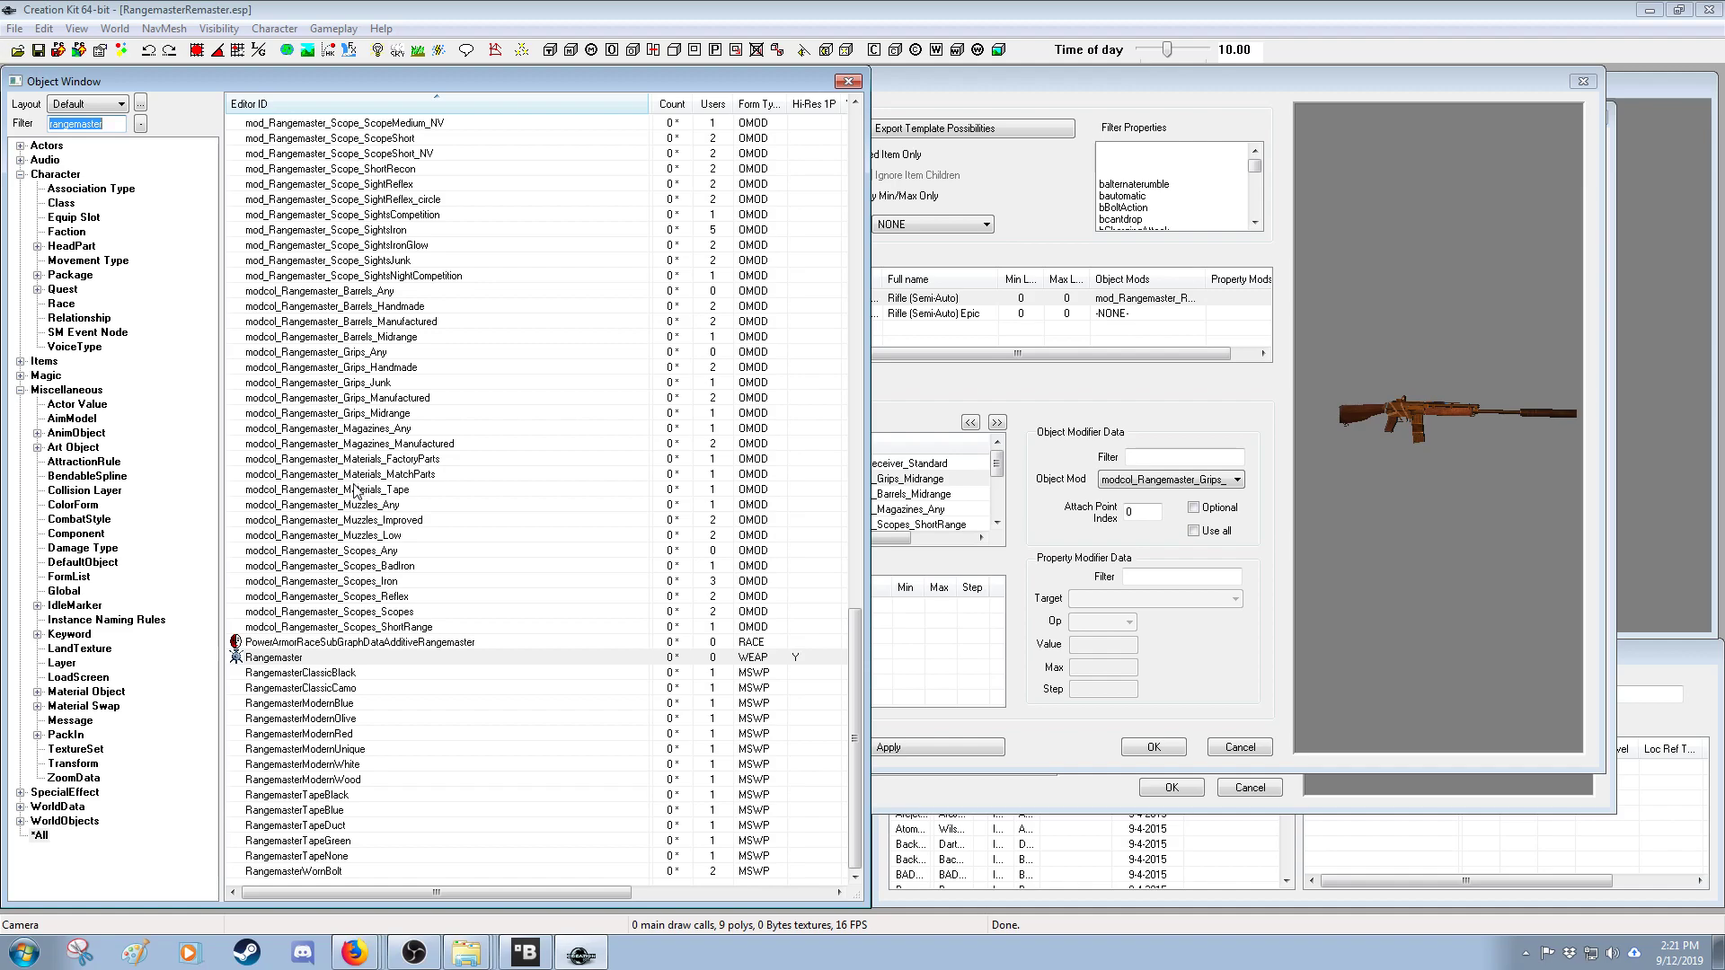
click(355, 371)
double_click(356, 372)
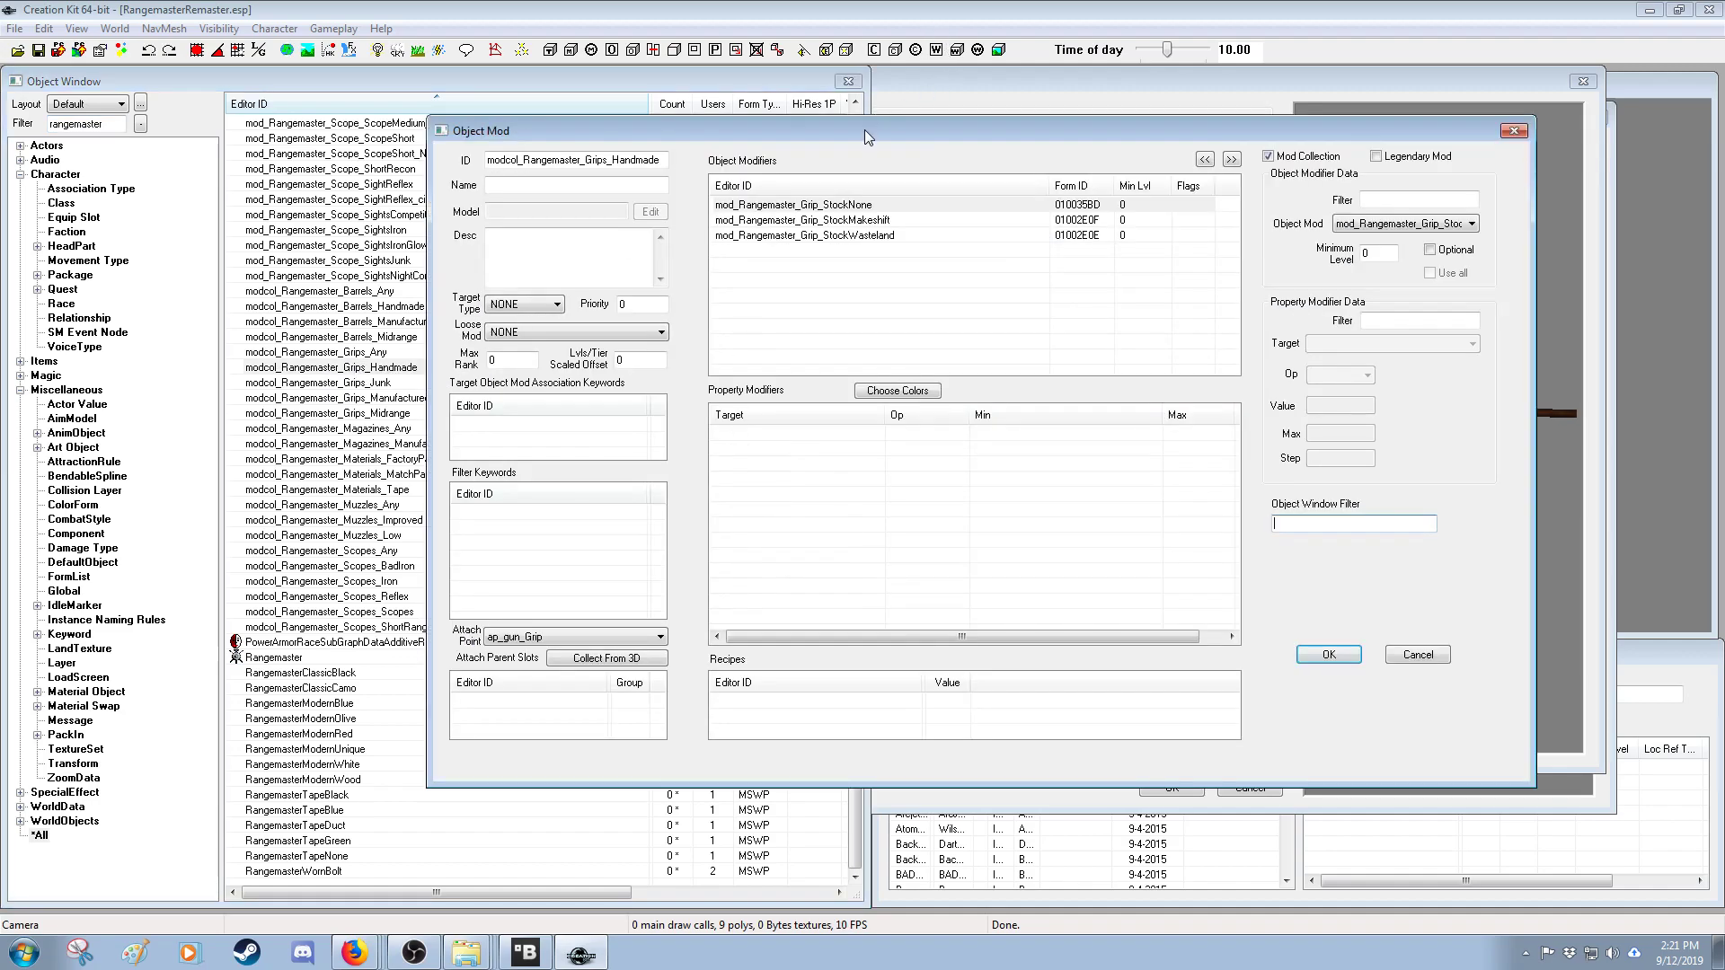
drag(865, 129, 691, 131)
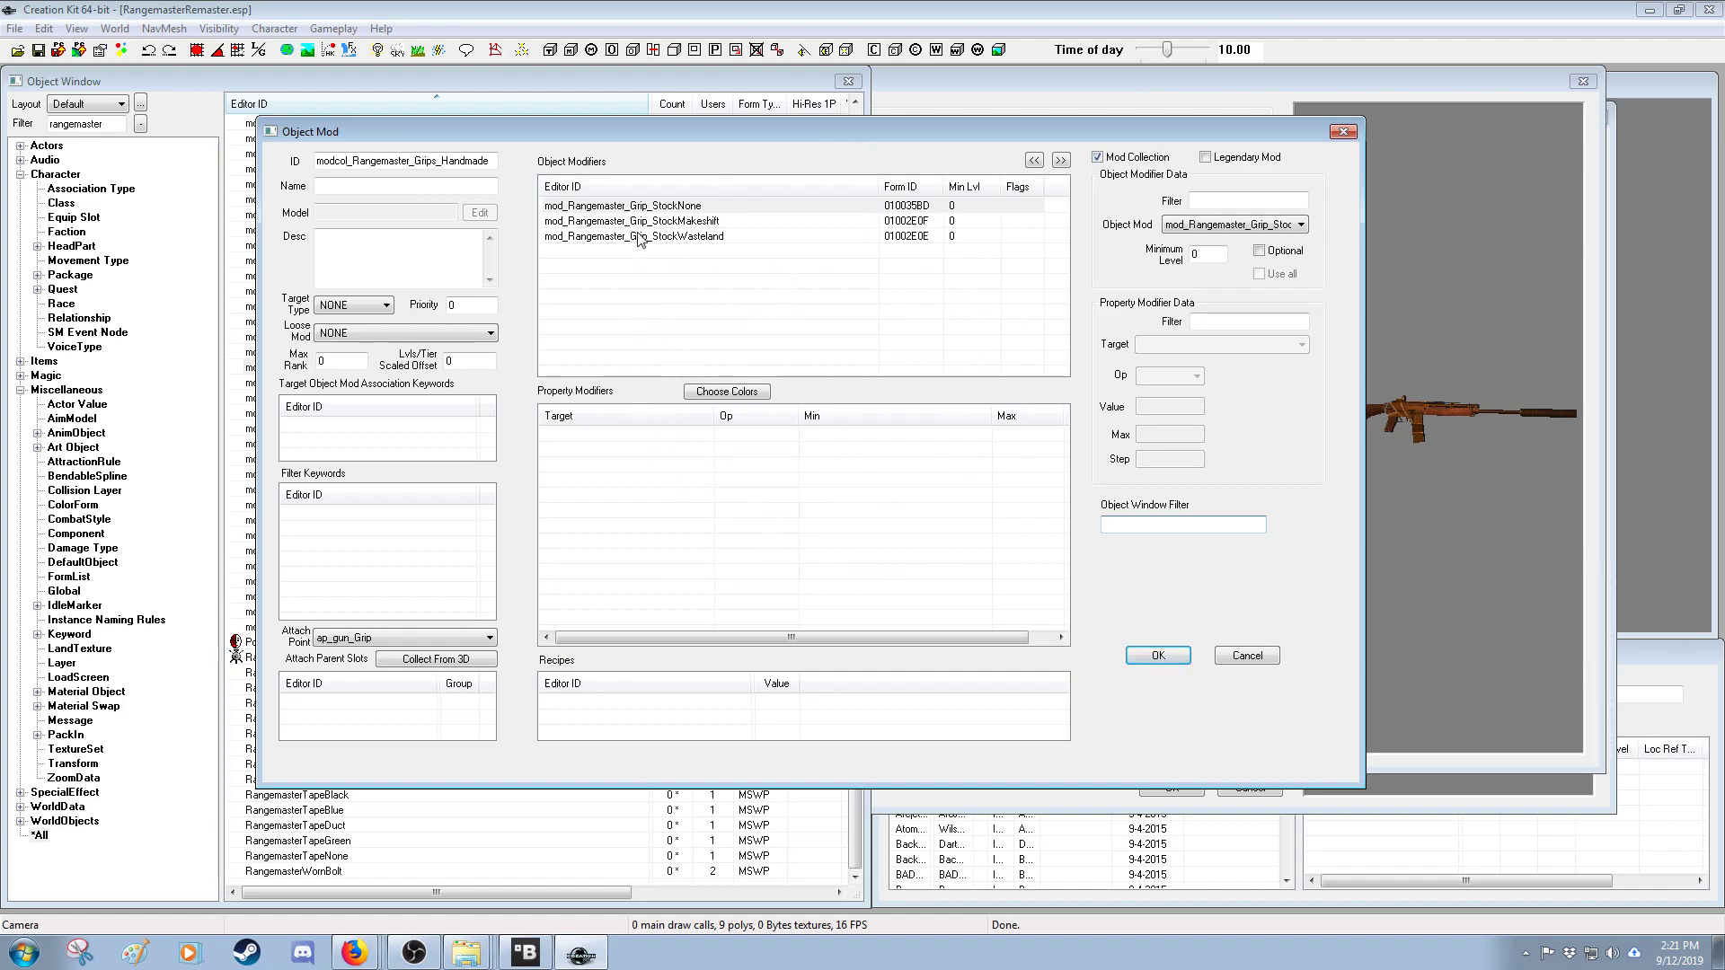
right_click(598, 257)
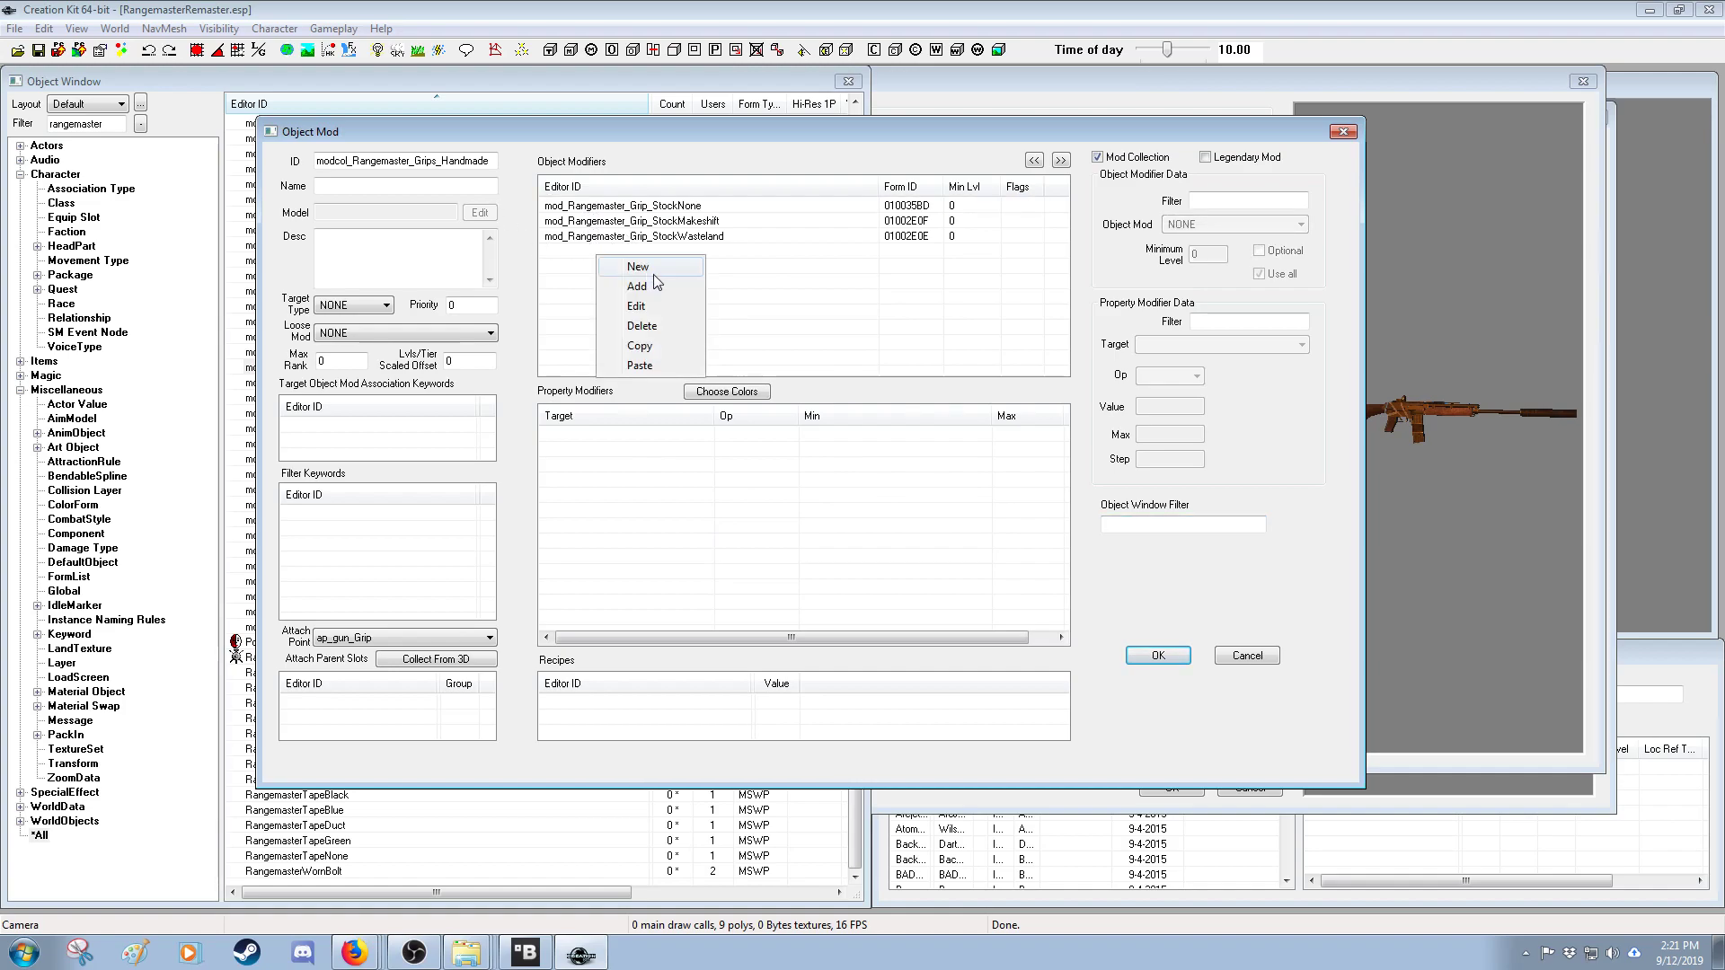
click(660, 289)
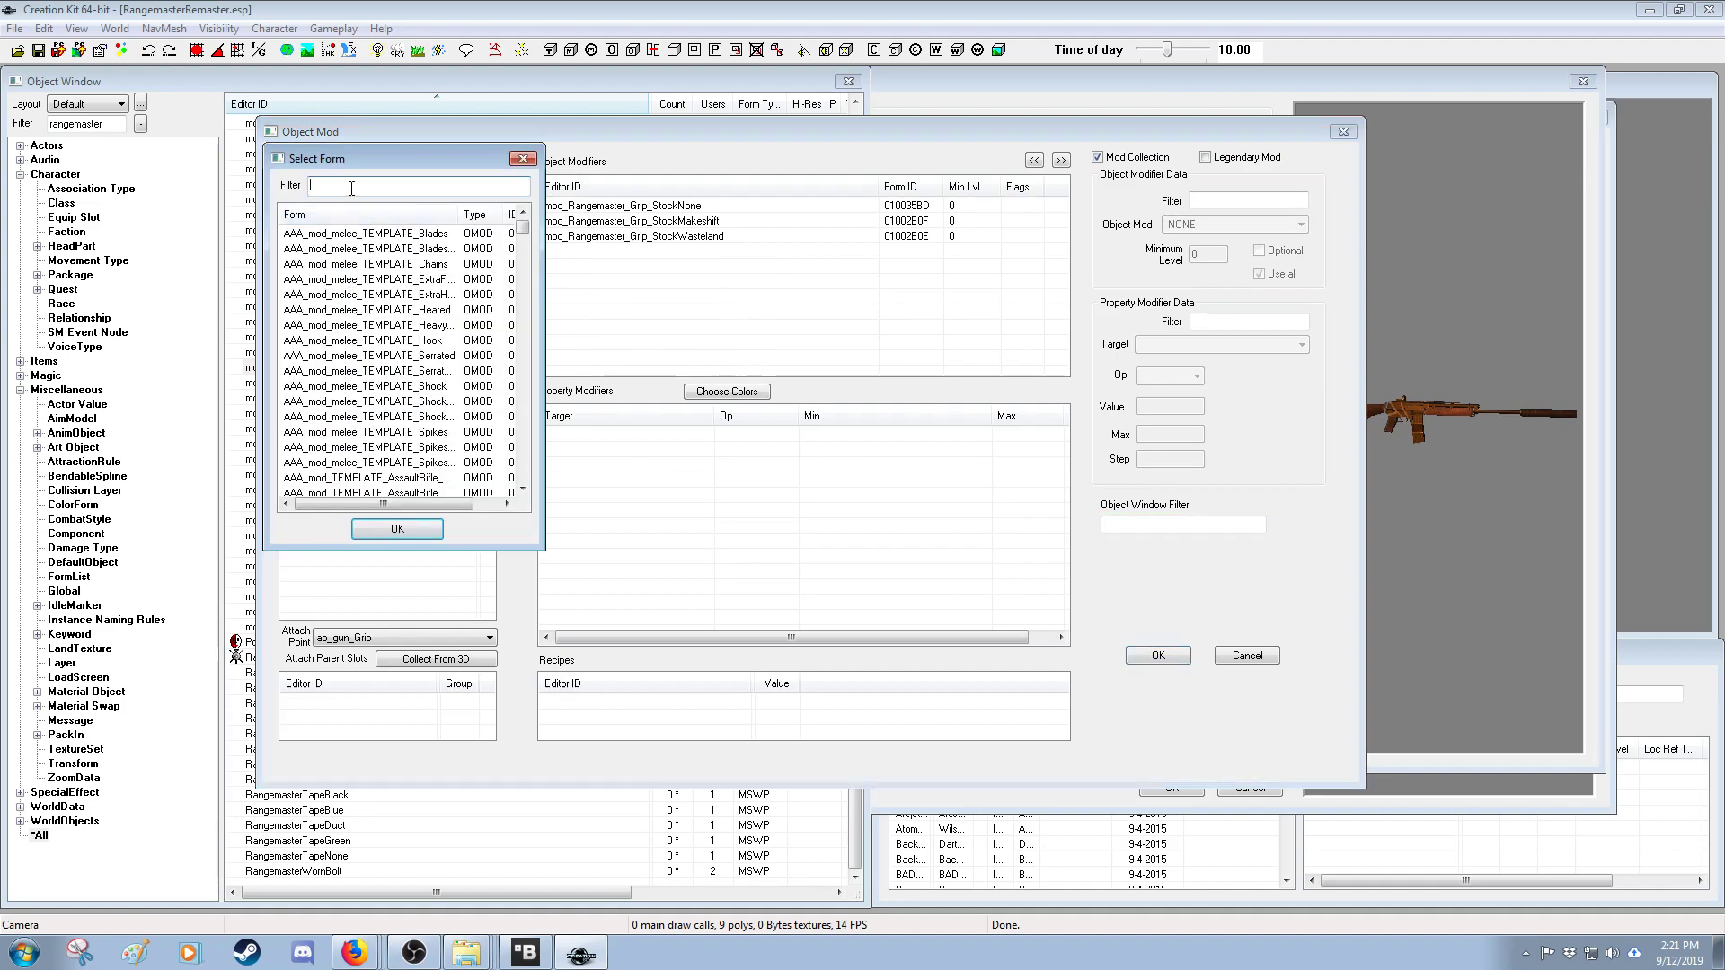
text(mod_rangem)
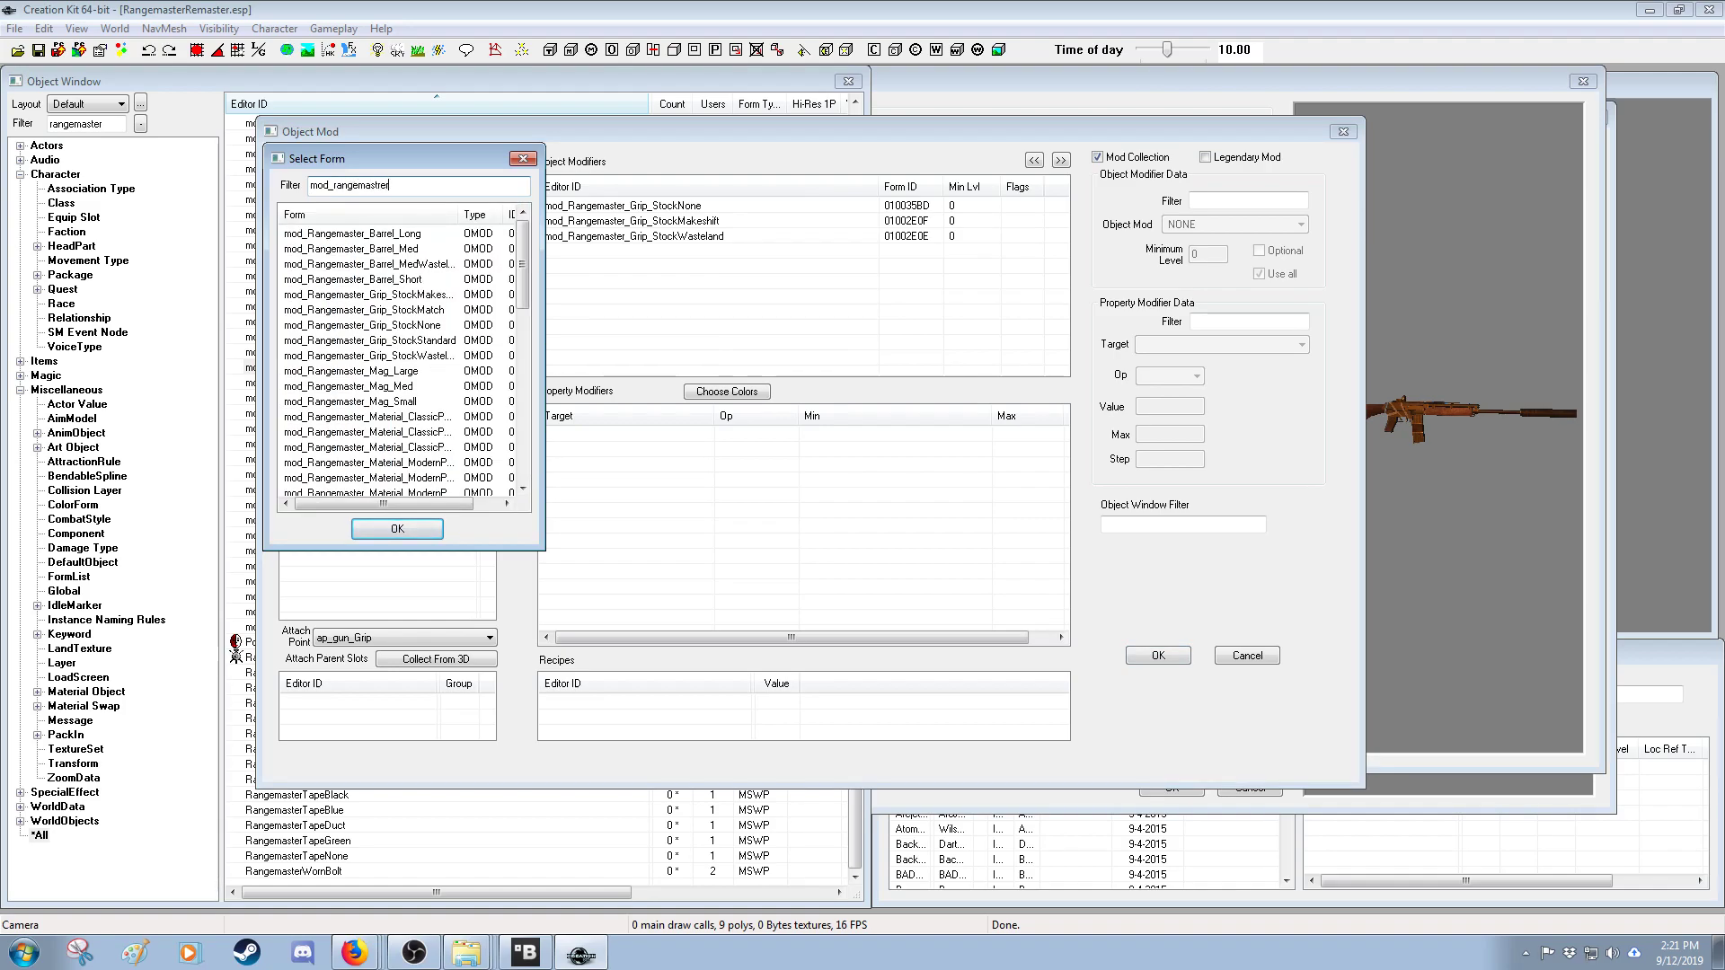
text(astrer)
key(BackSpace)
drag(521, 261, 526, 272)
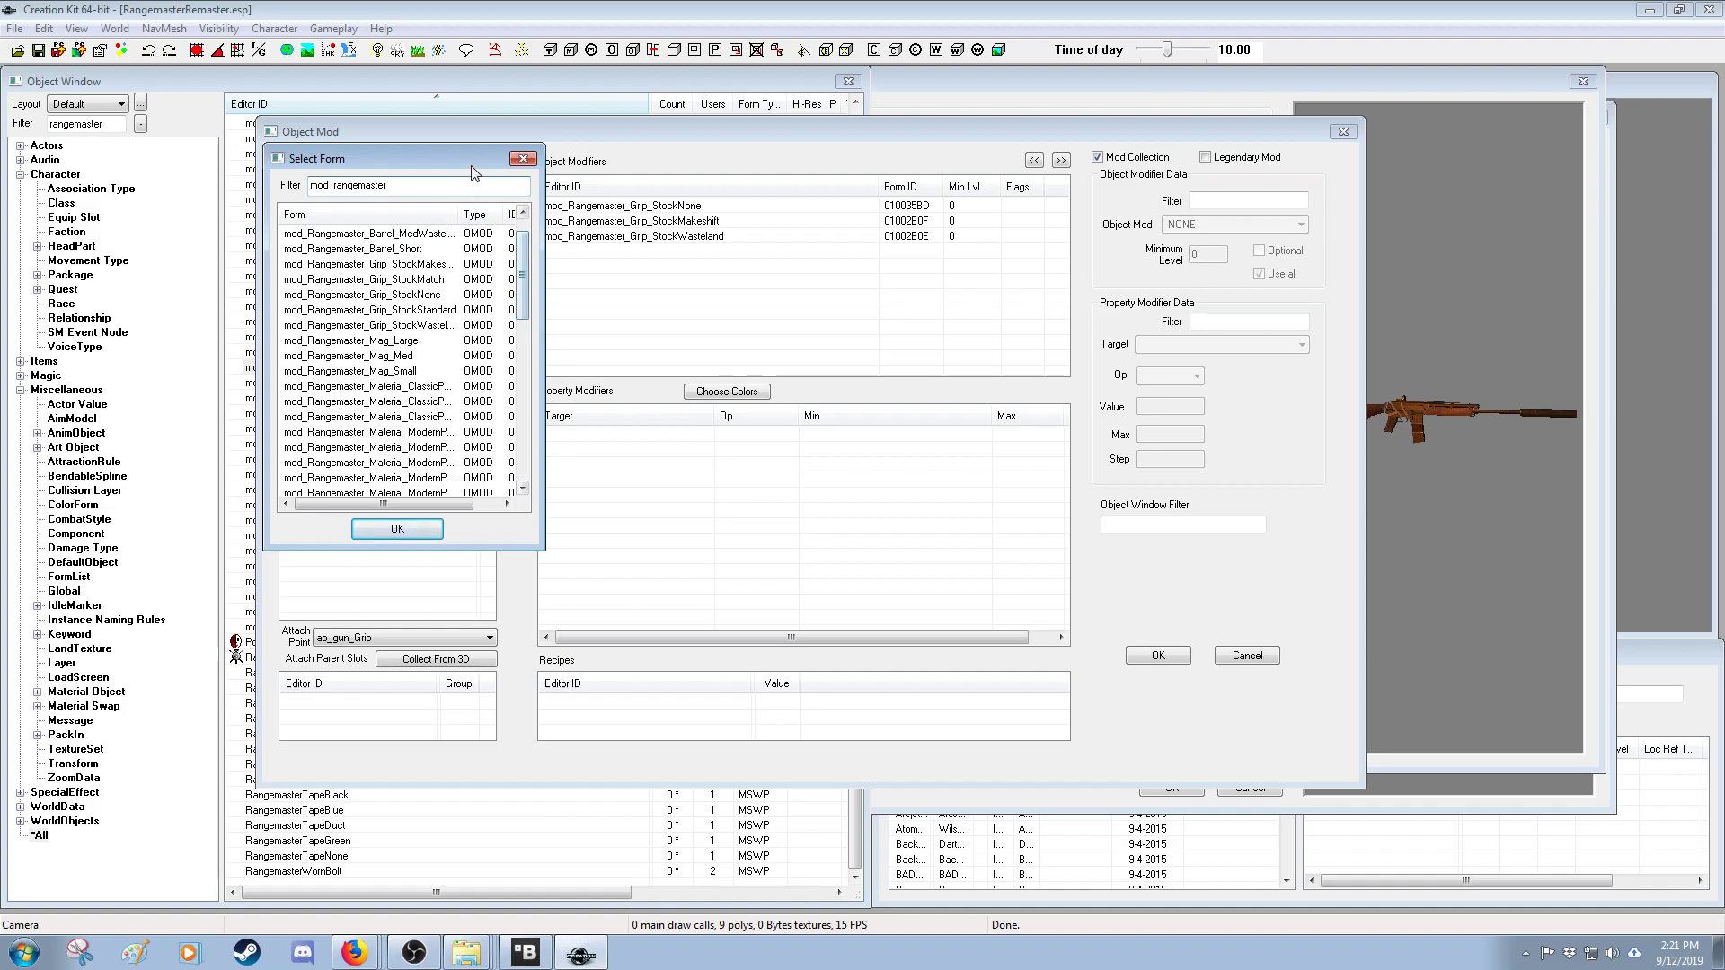
drag(471, 163, 389, 164)
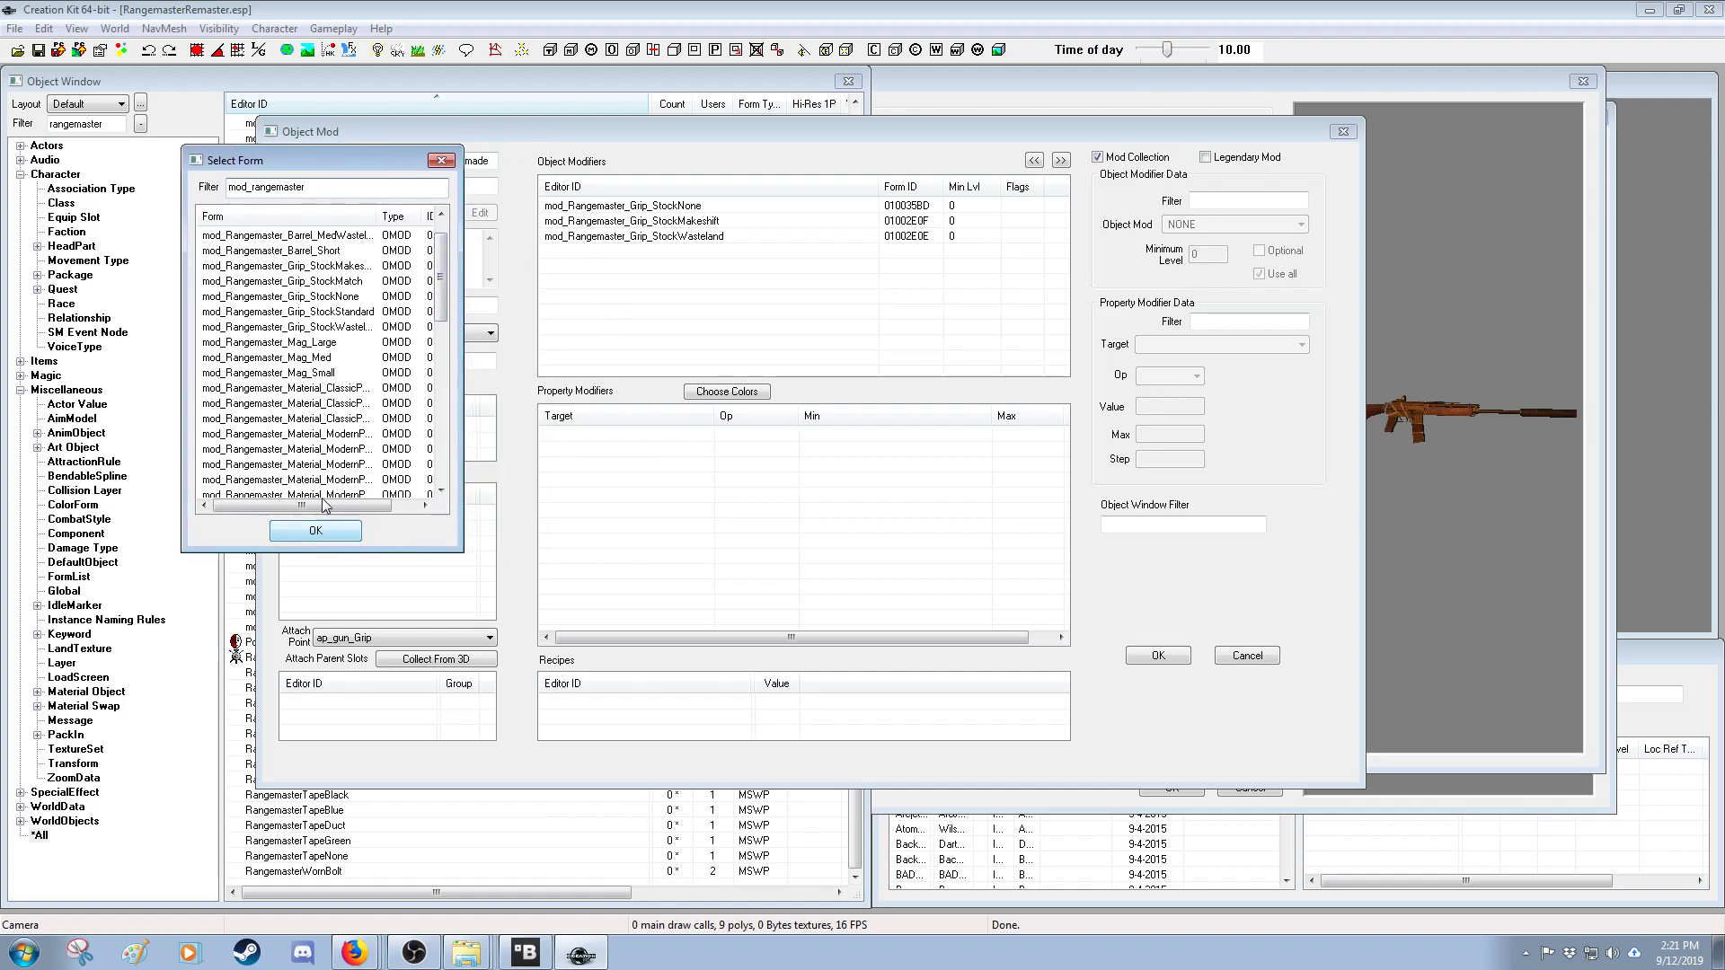
click(328, 532)
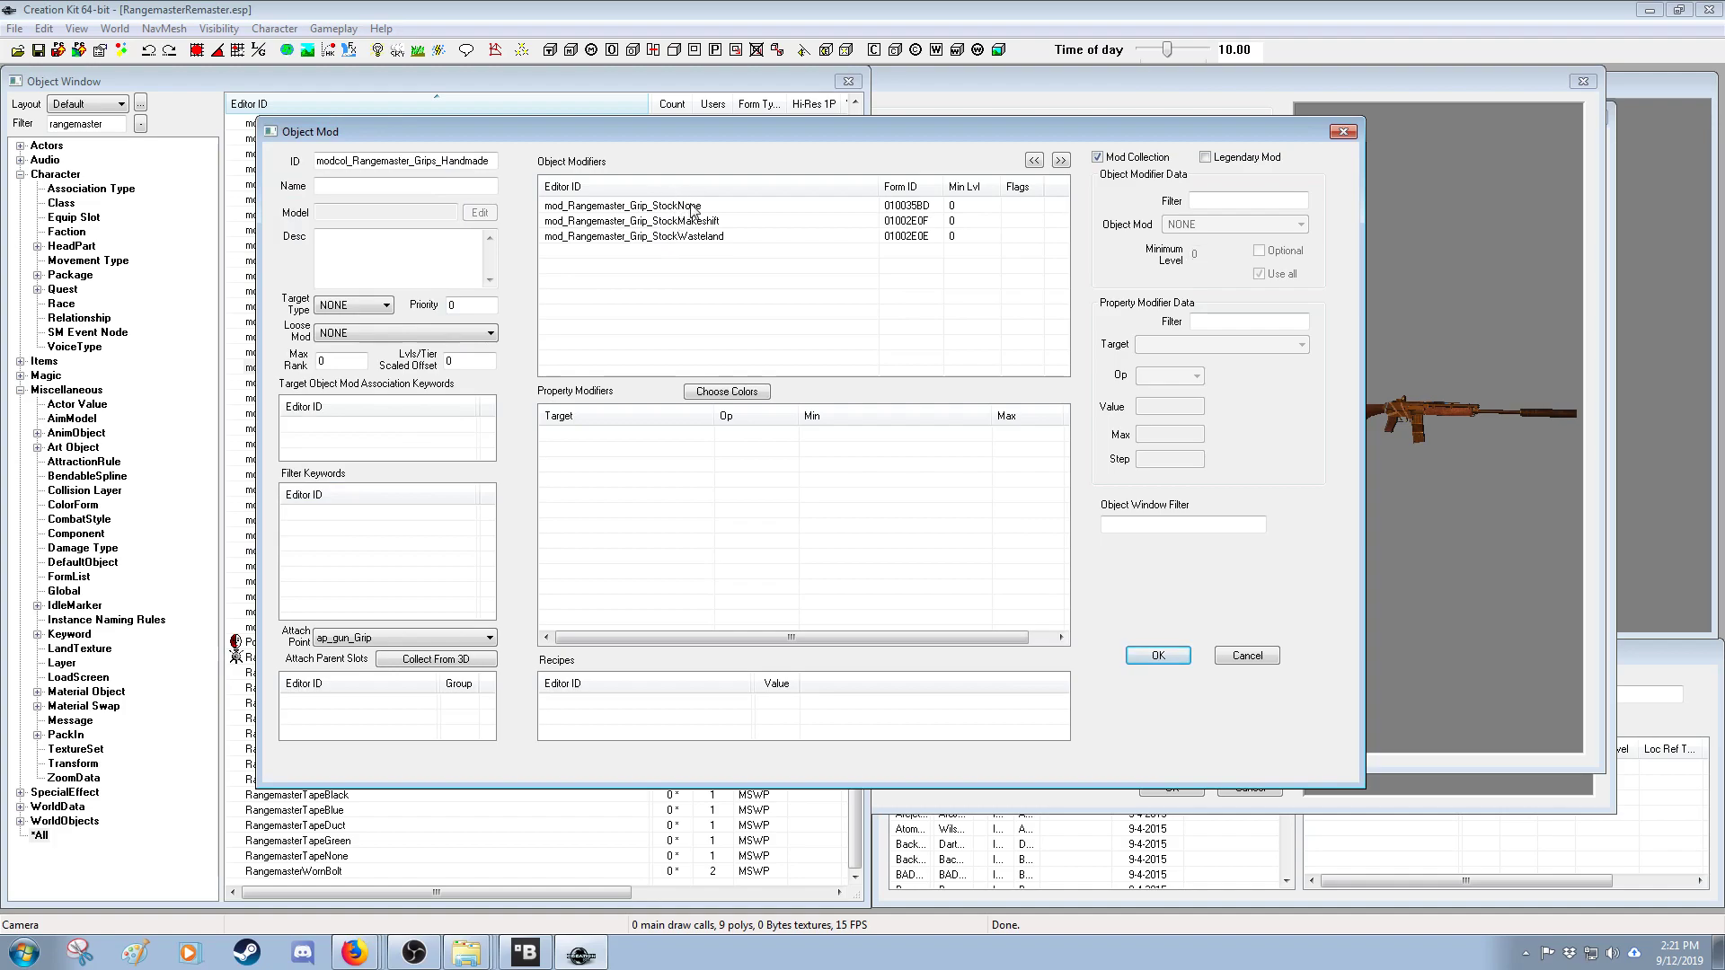
- Inspect the StockNone, StockMakeshift and StockWasteland grip entries, arranging the collection beside the template
click(690, 208)
click(708, 223)
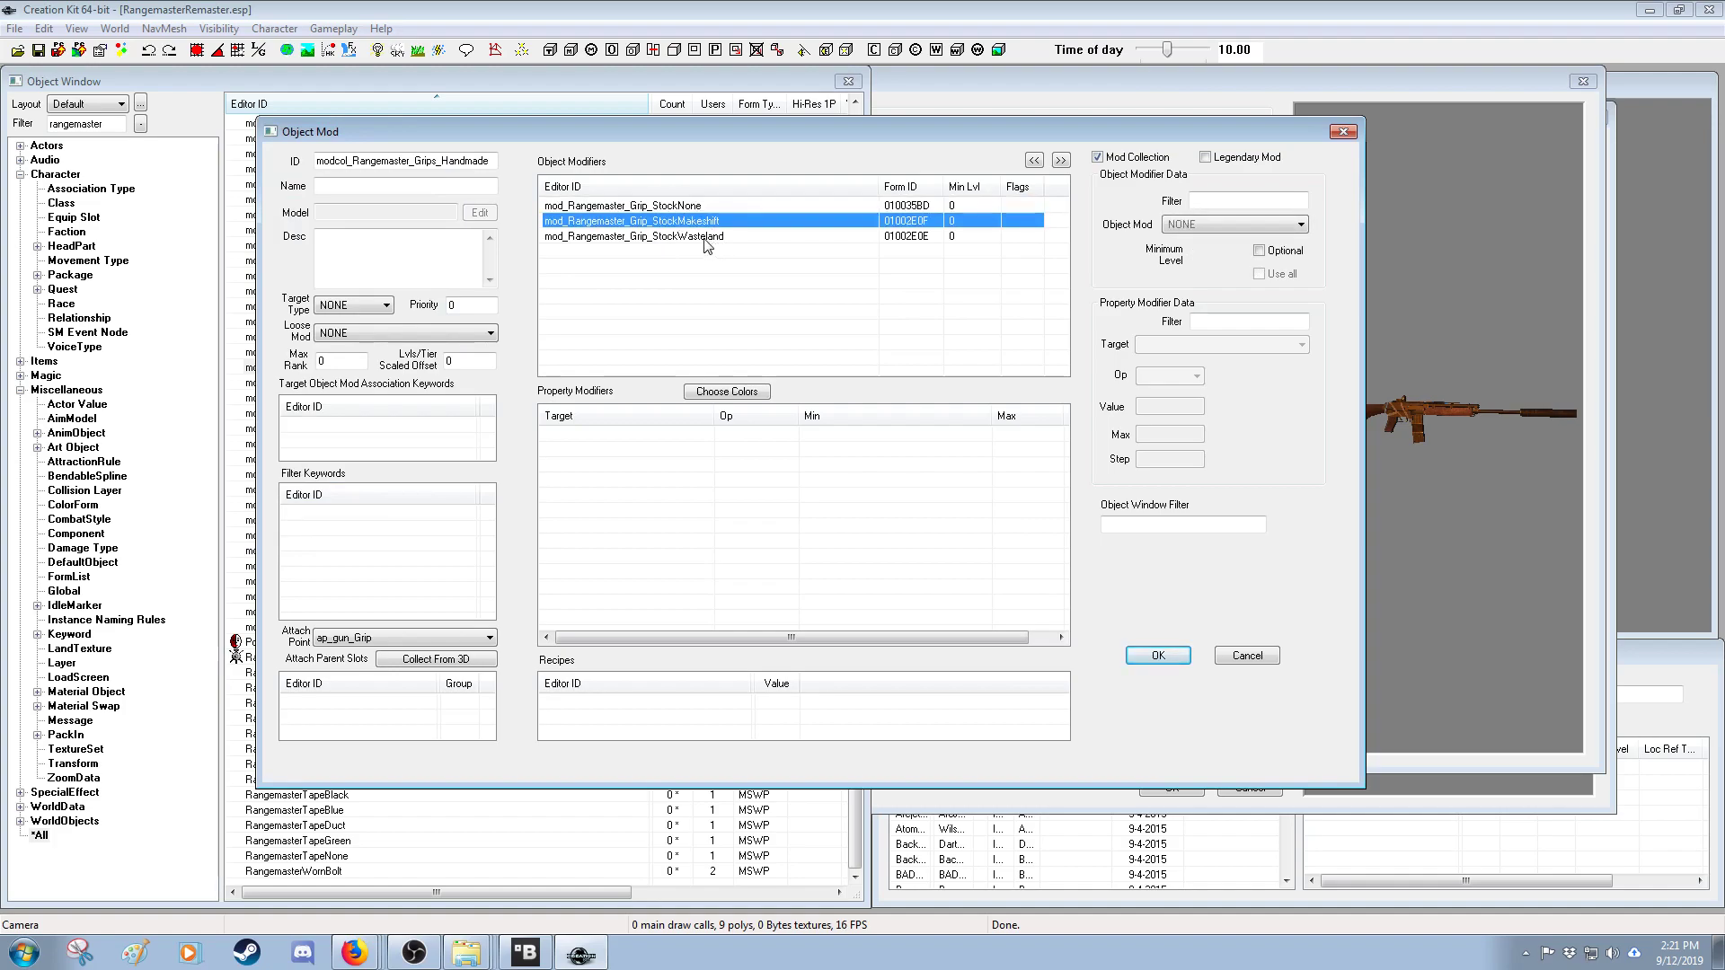
click(712, 237)
click(718, 262)
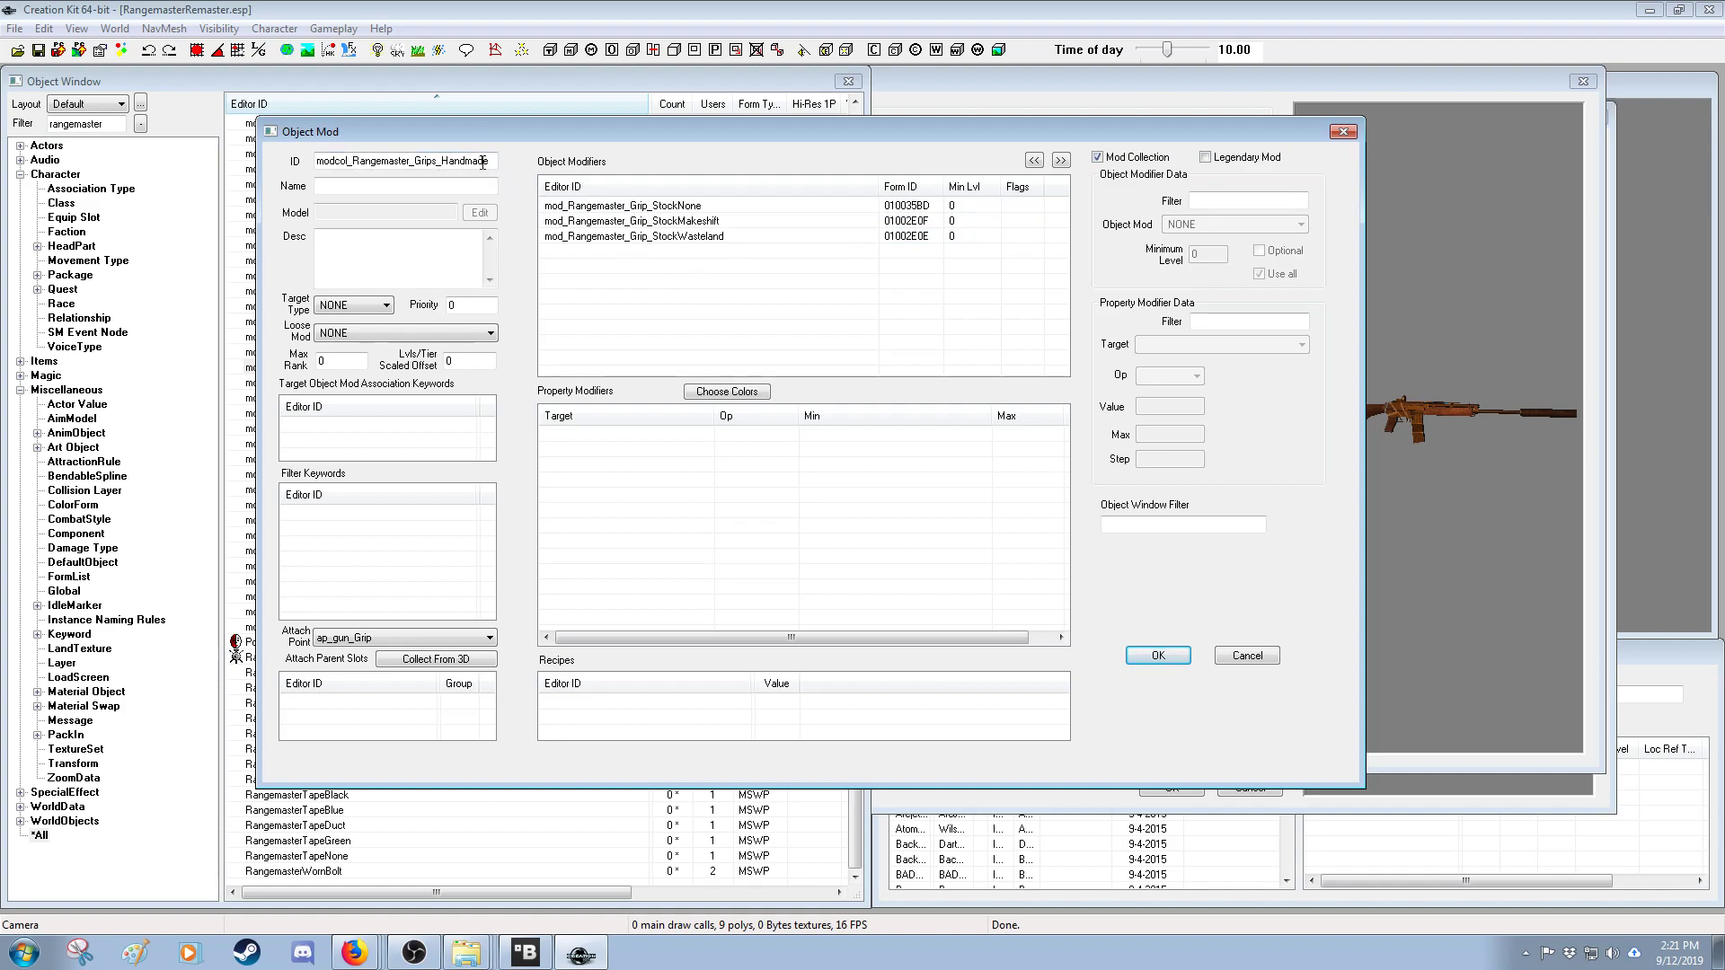
drag(512, 137, 275, 213)
click(1049, 88)
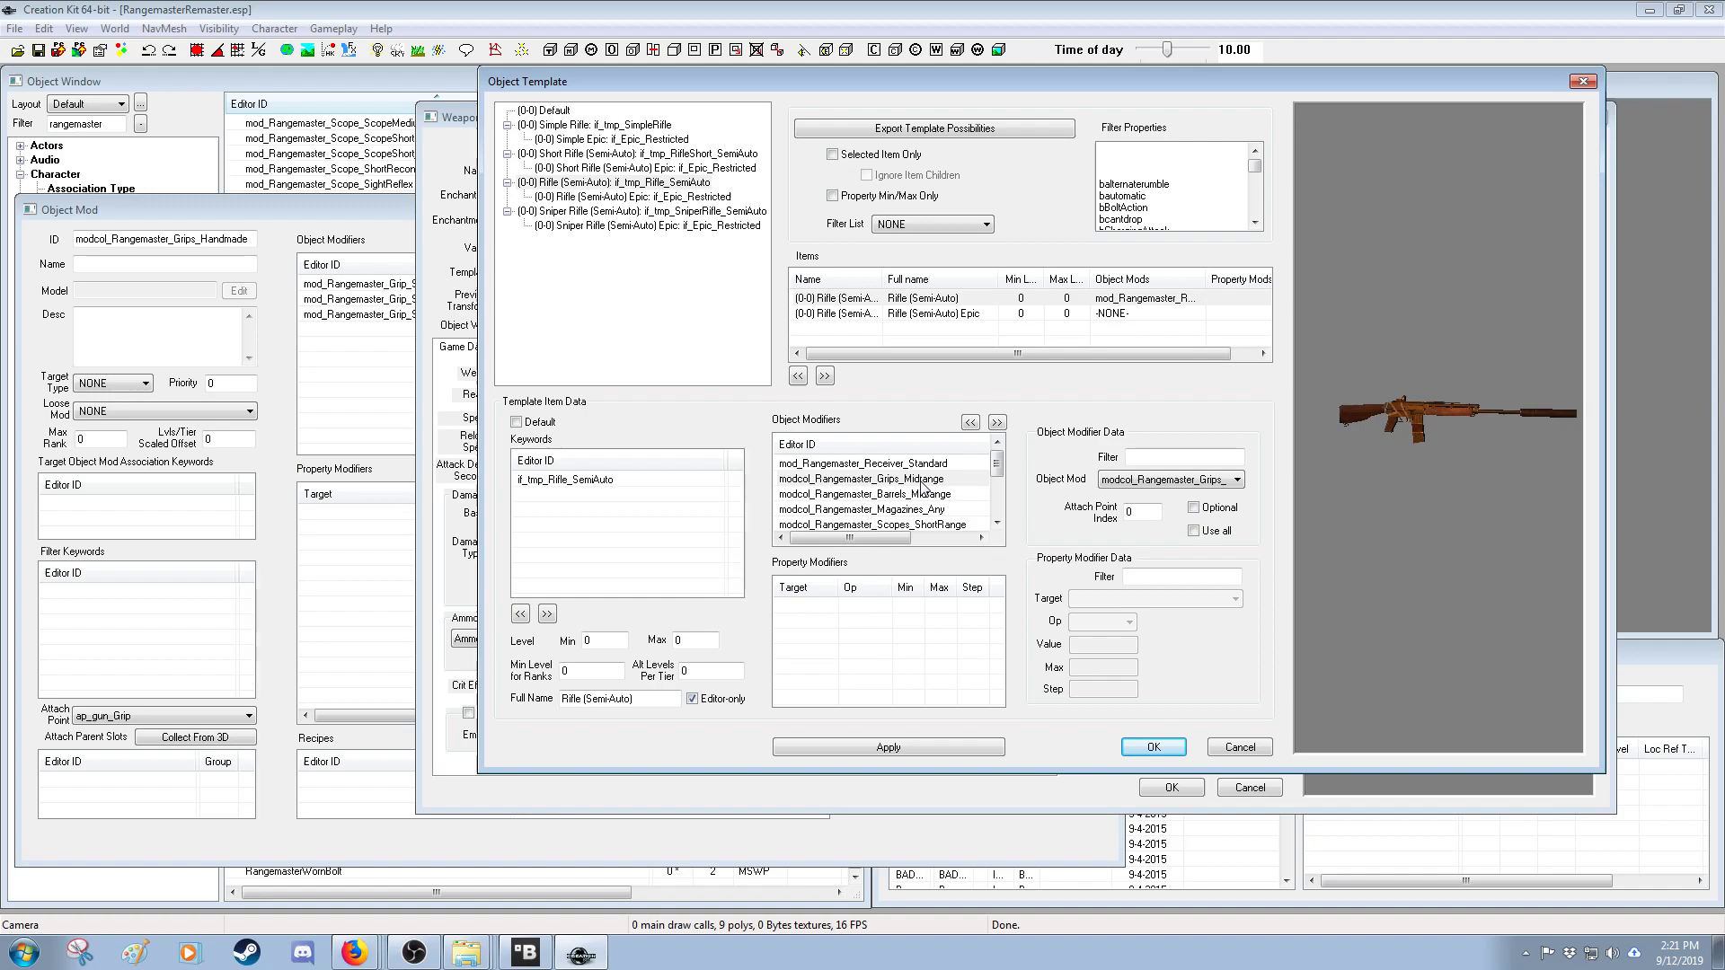
drag(334, 218, 657, 136)
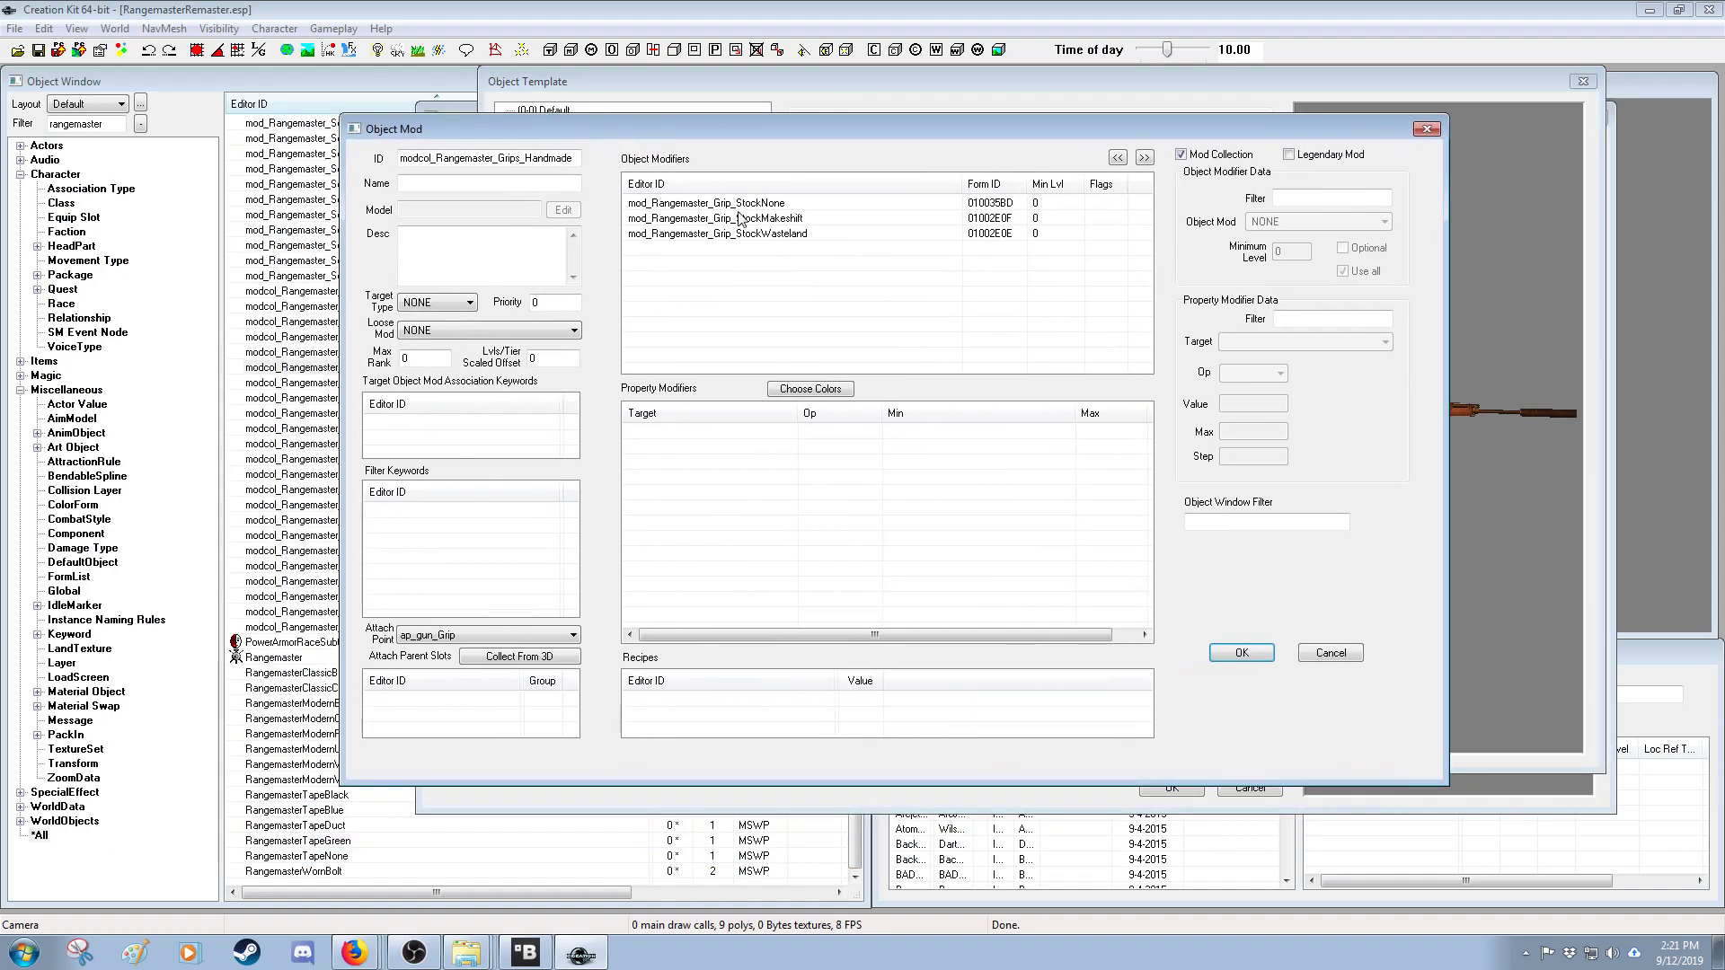
- Compare the minimum levels of StockNone, StockMakeshift and StockWasteland, then cancel the grips collection
click(992, 205)
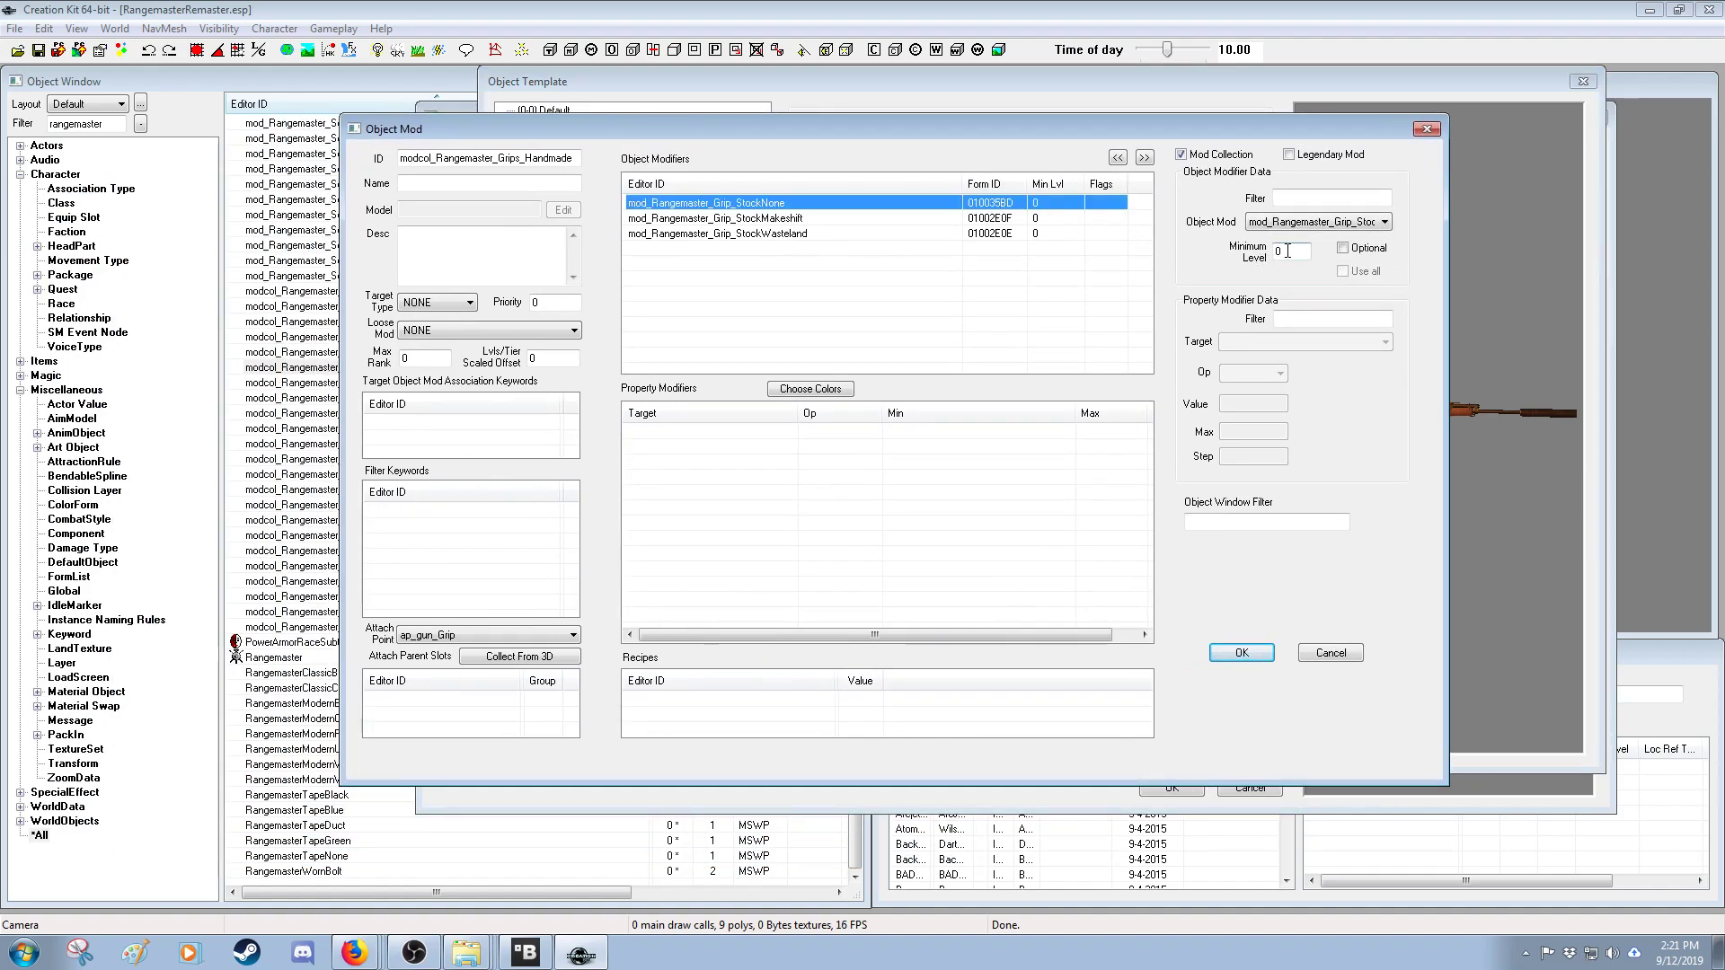
click(1066, 218)
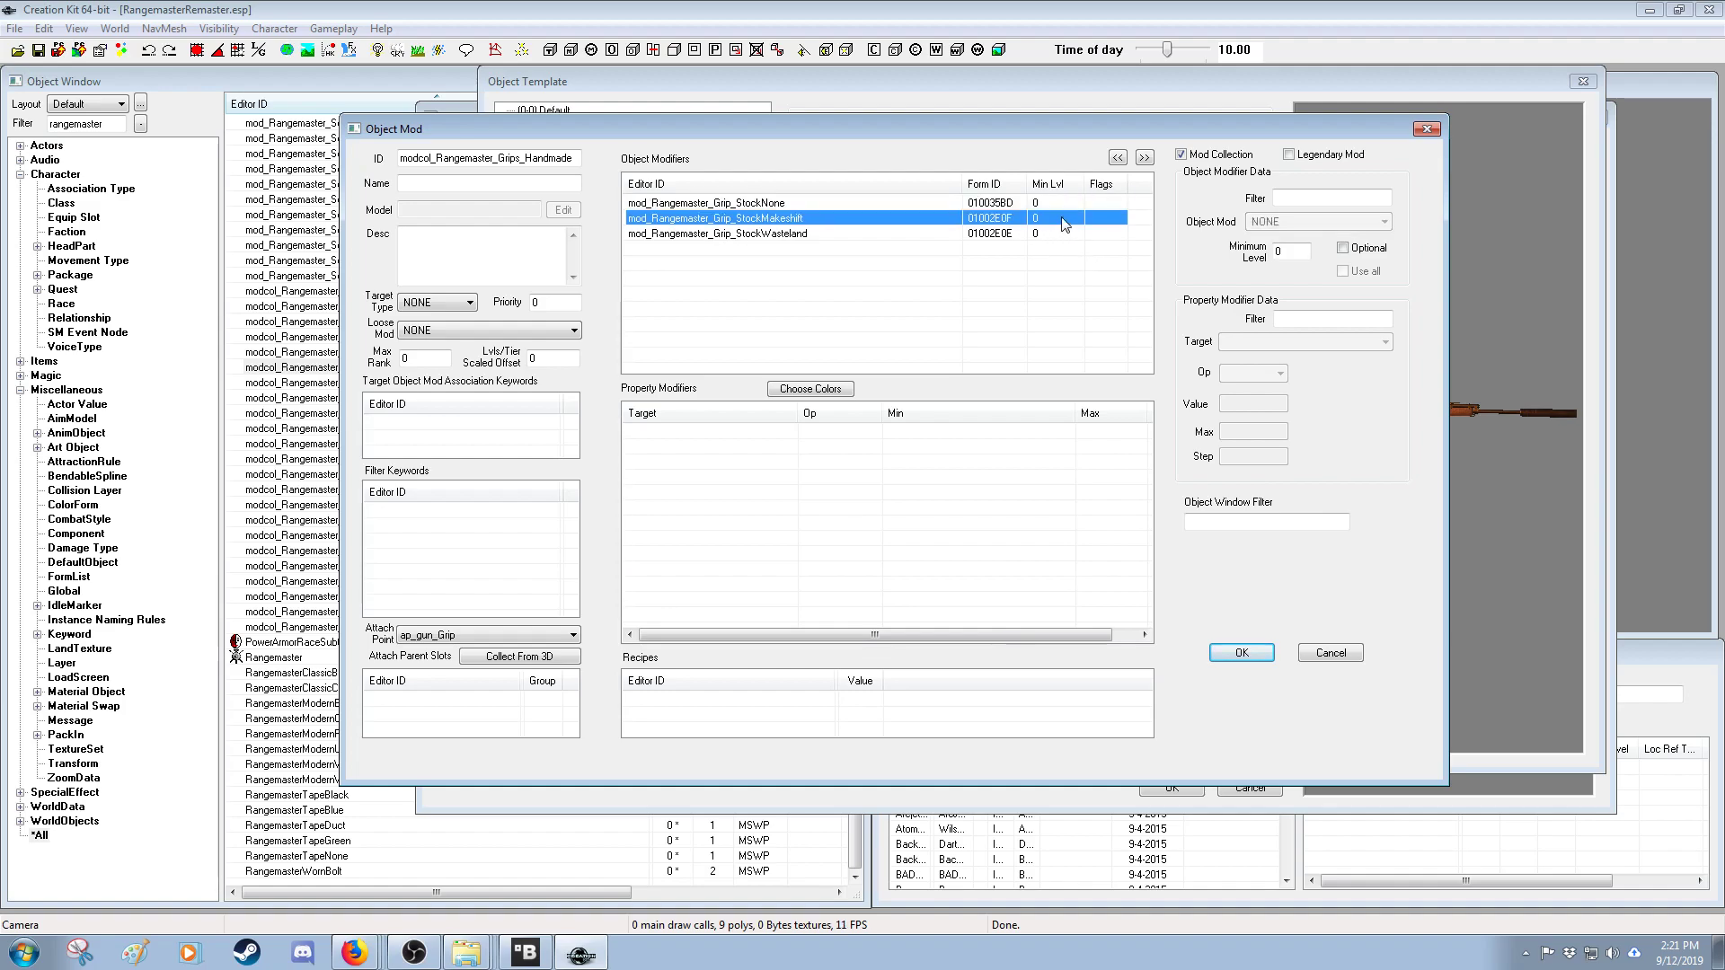
click(1045, 234)
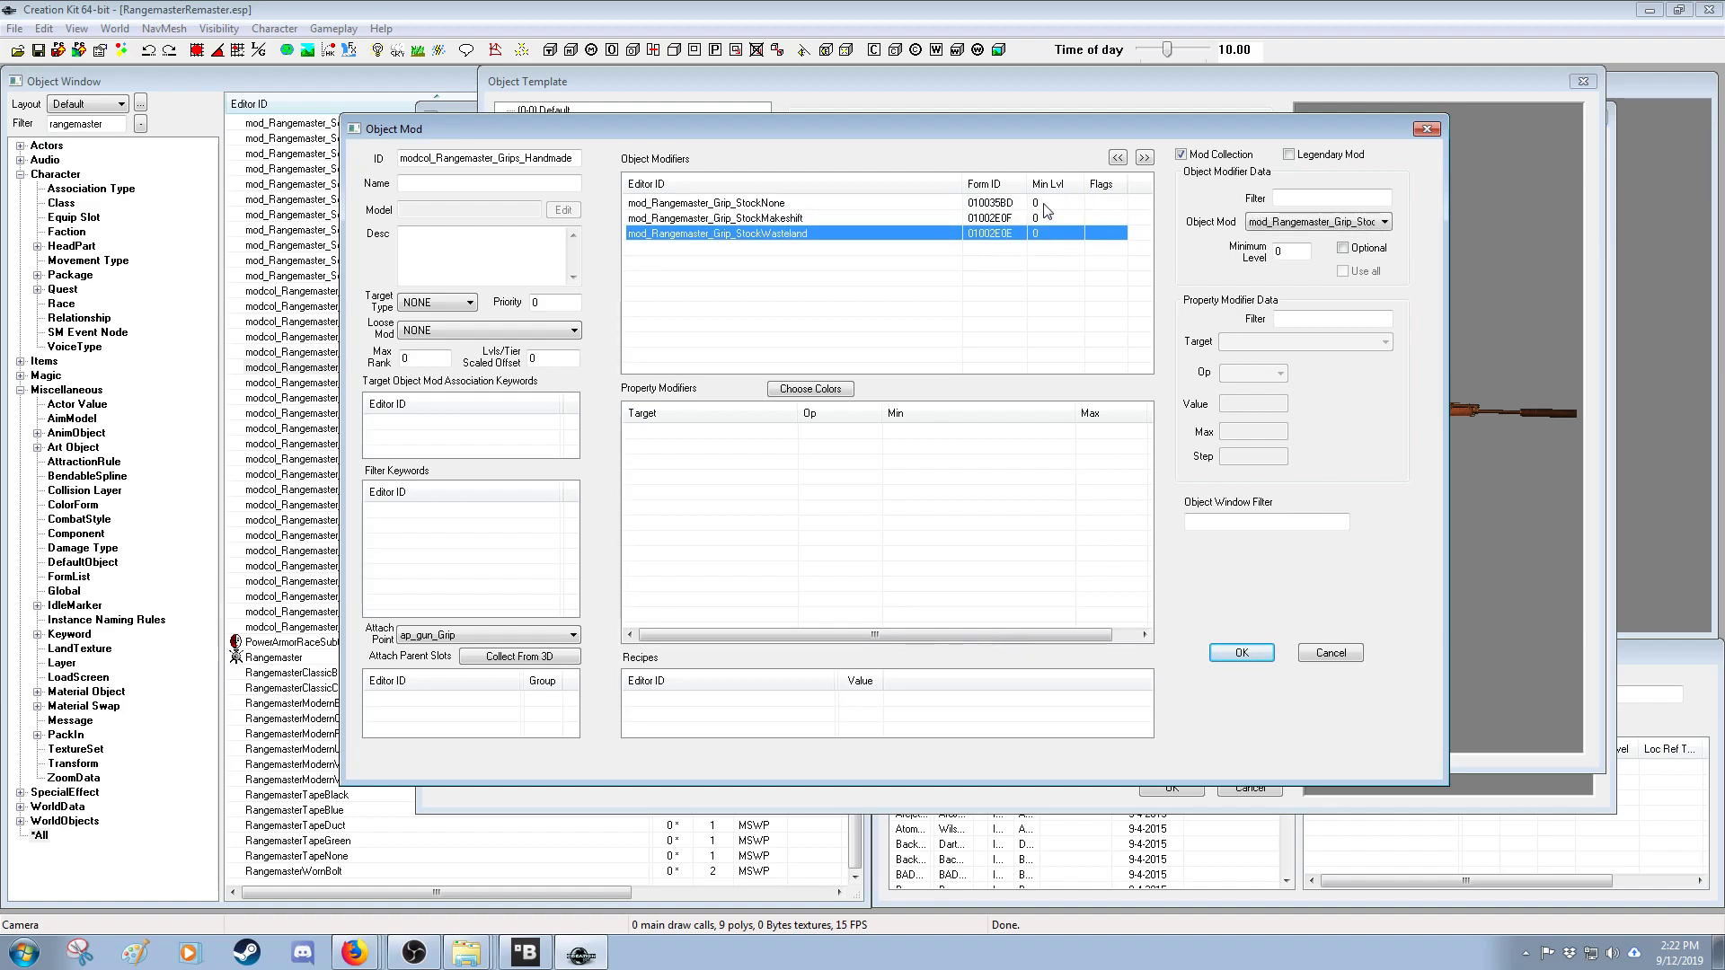
click(1046, 217)
click(1049, 234)
click(1044, 215)
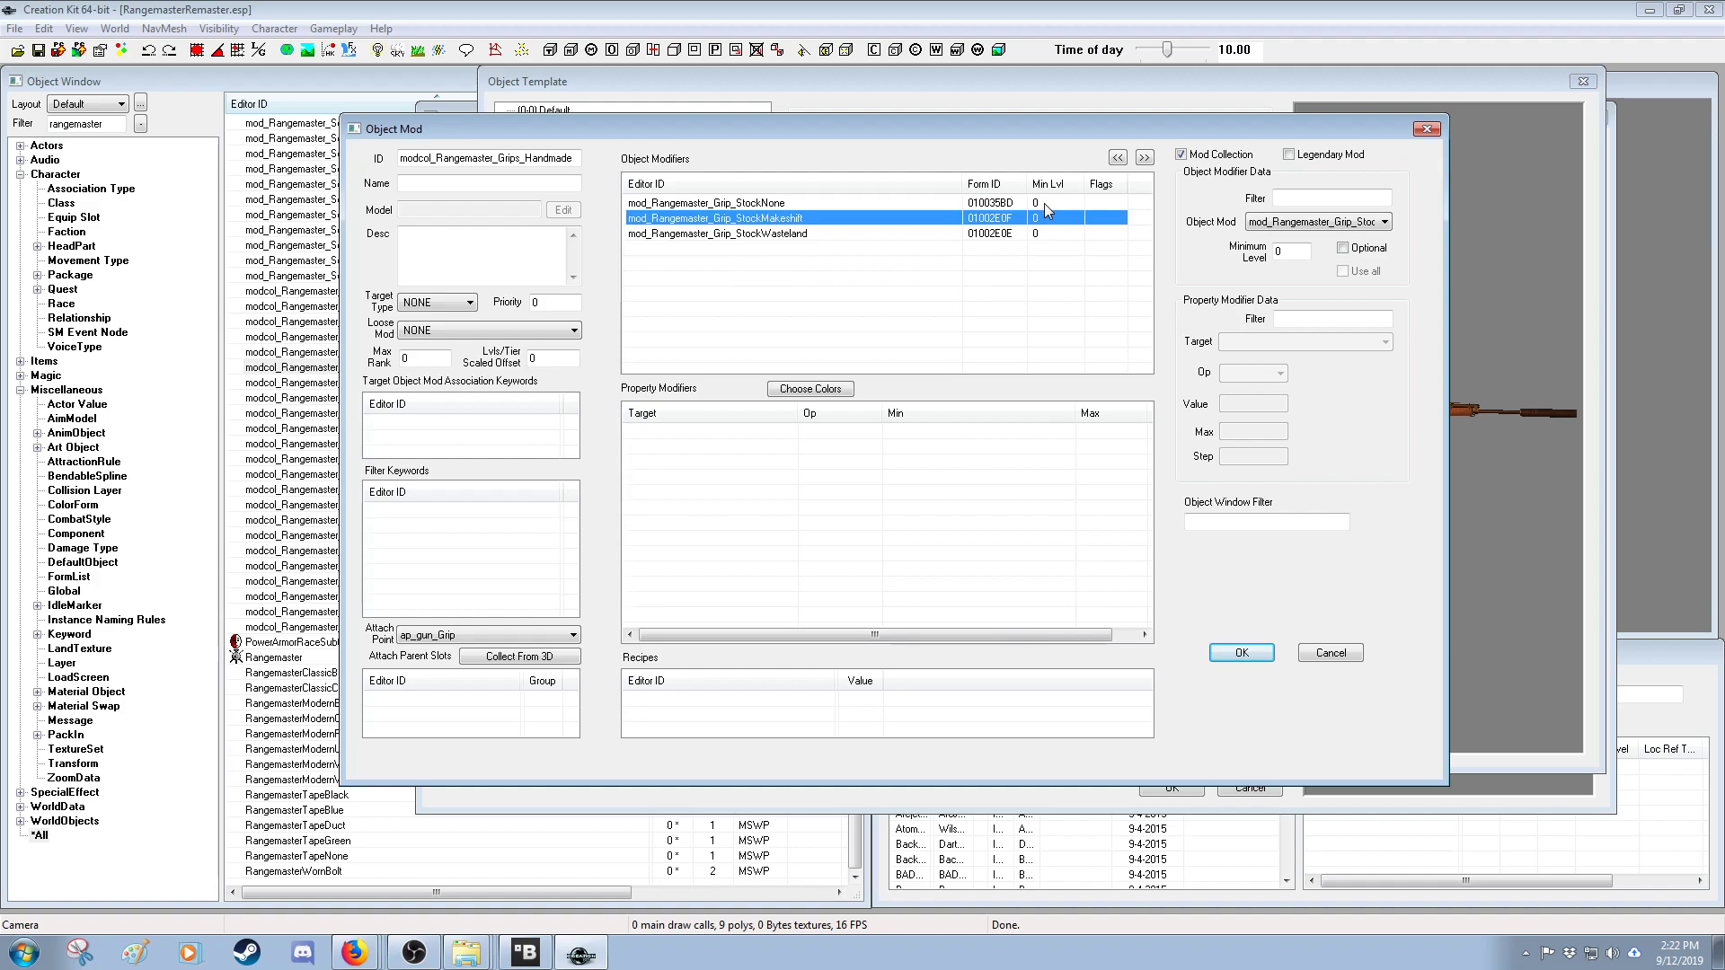
drag(1044, 129, 994, 90)
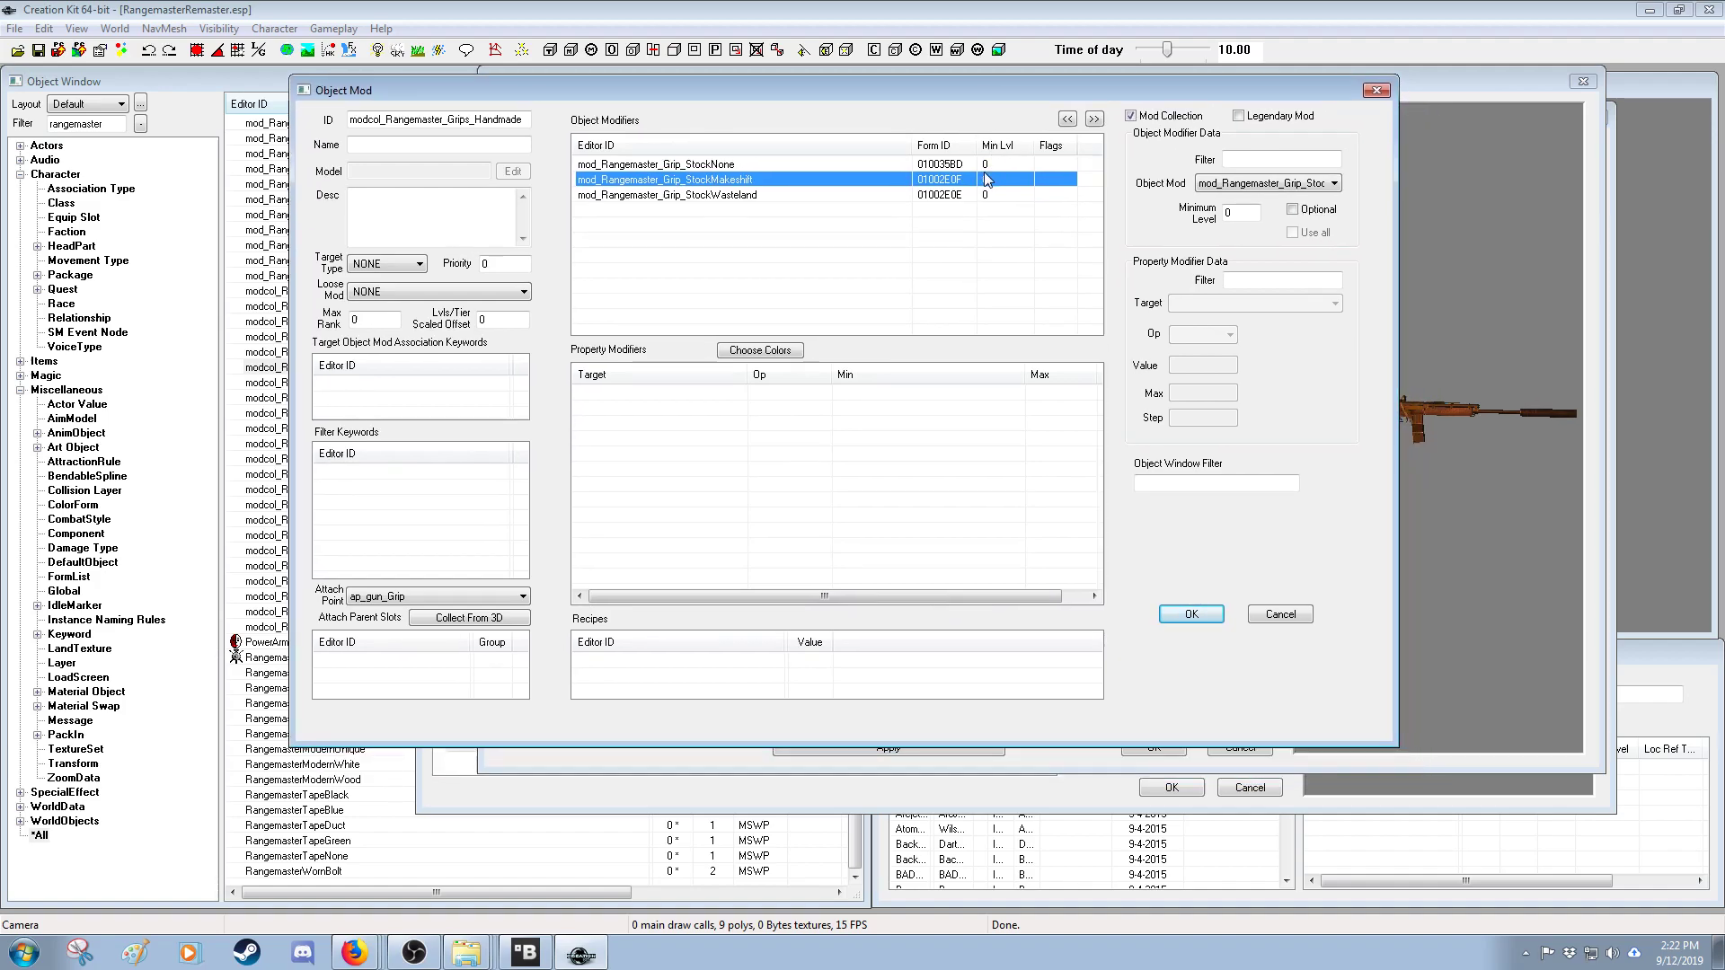
click(1285, 617)
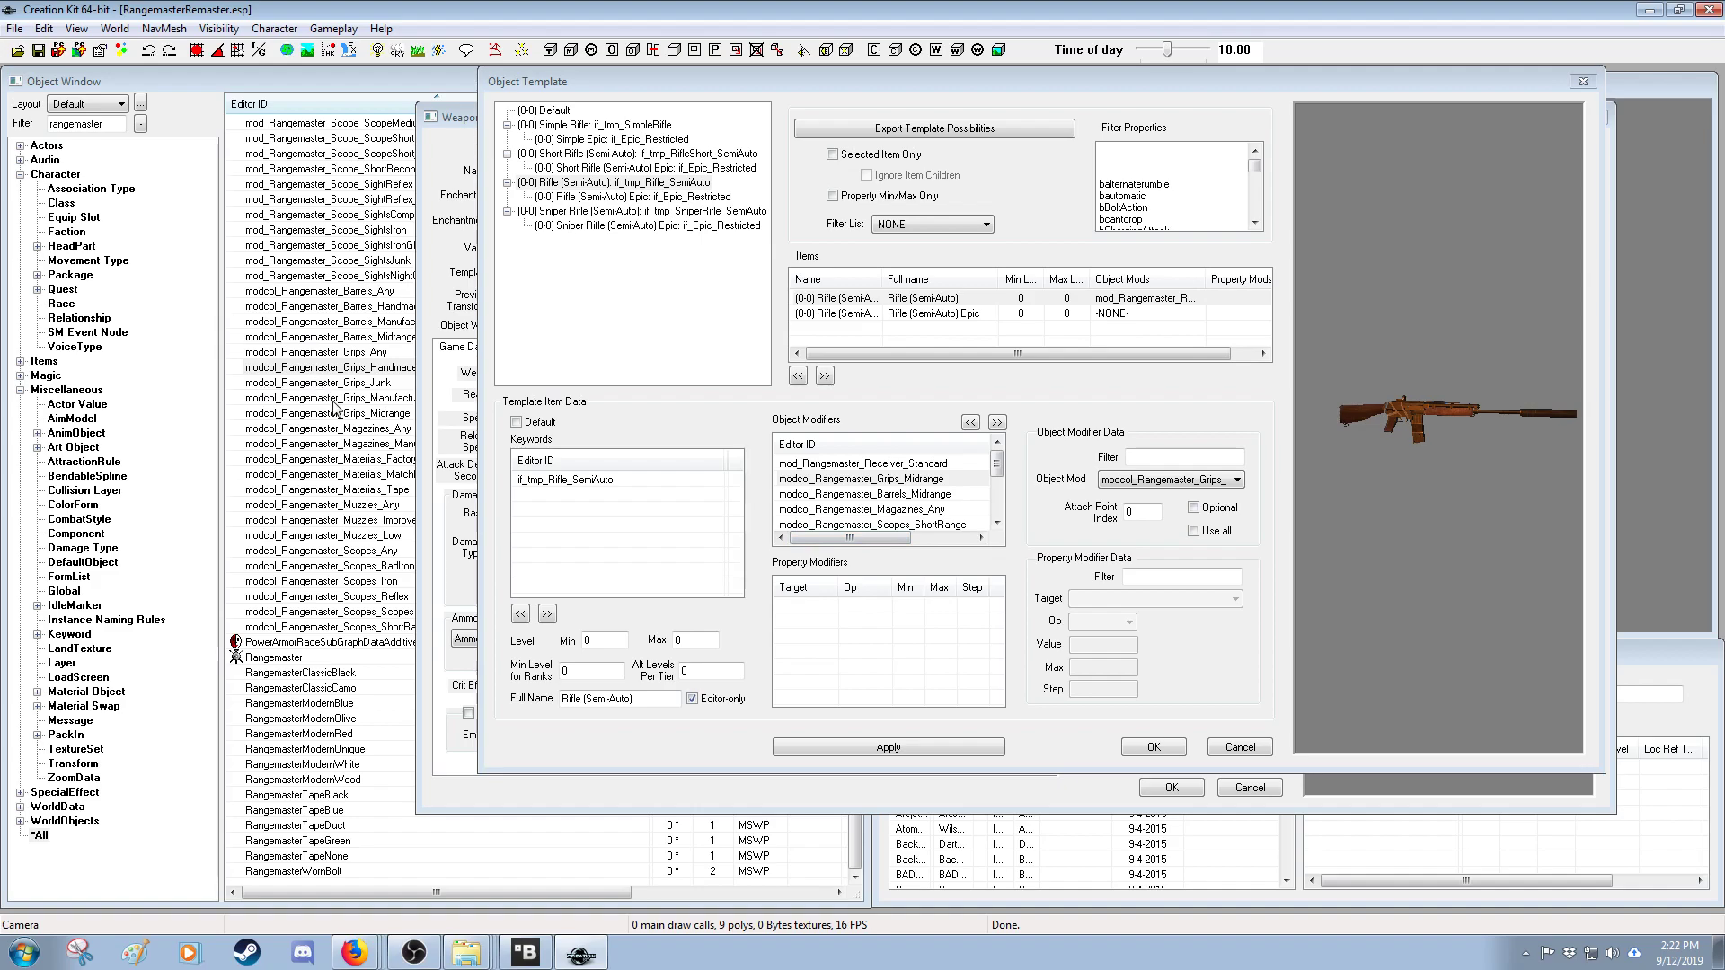
double_click(359, 354)
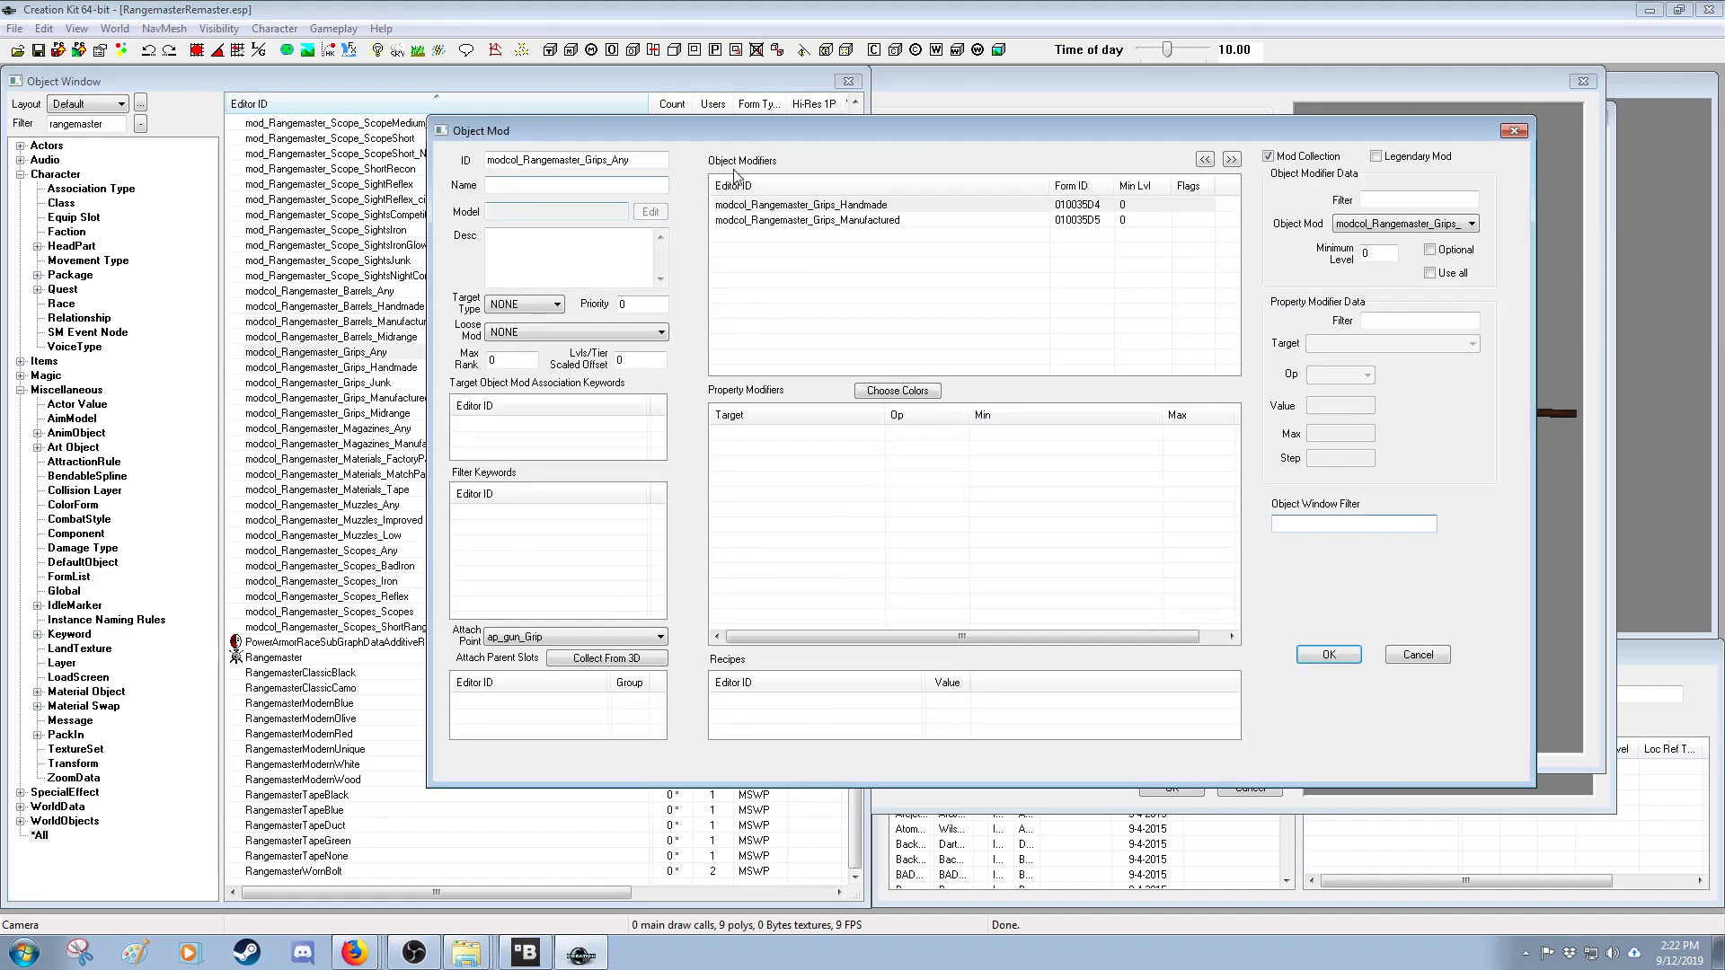
drag(798, 129, 824, 121)
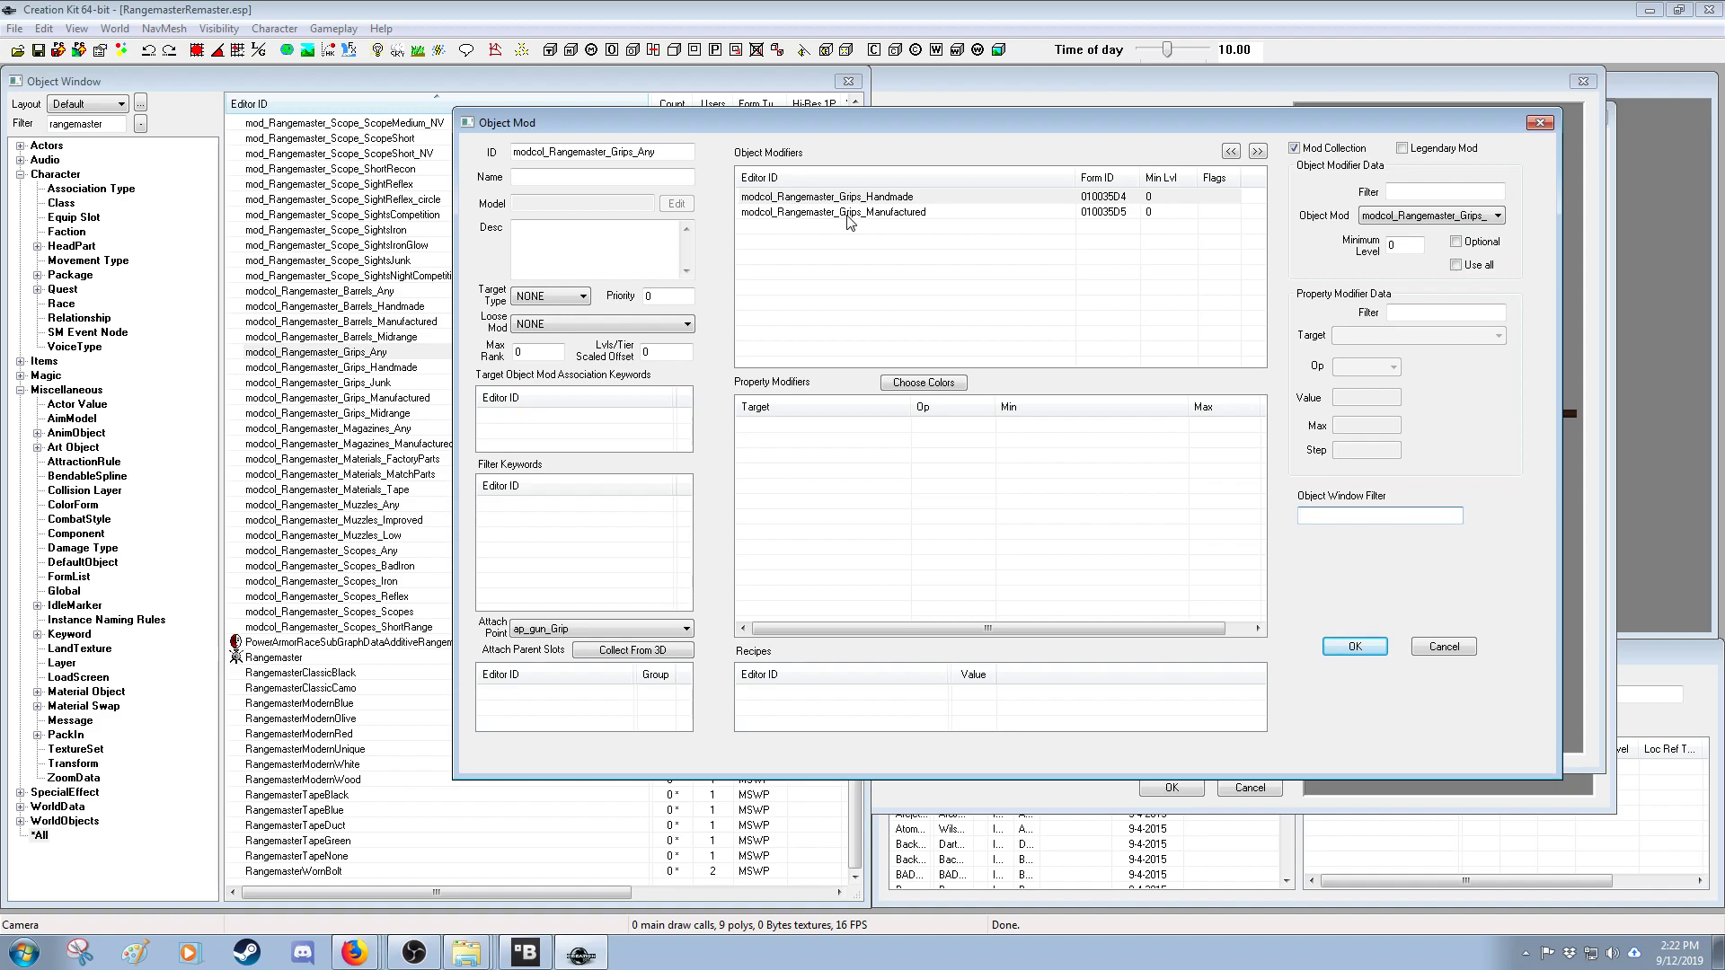
click(1356, 648)
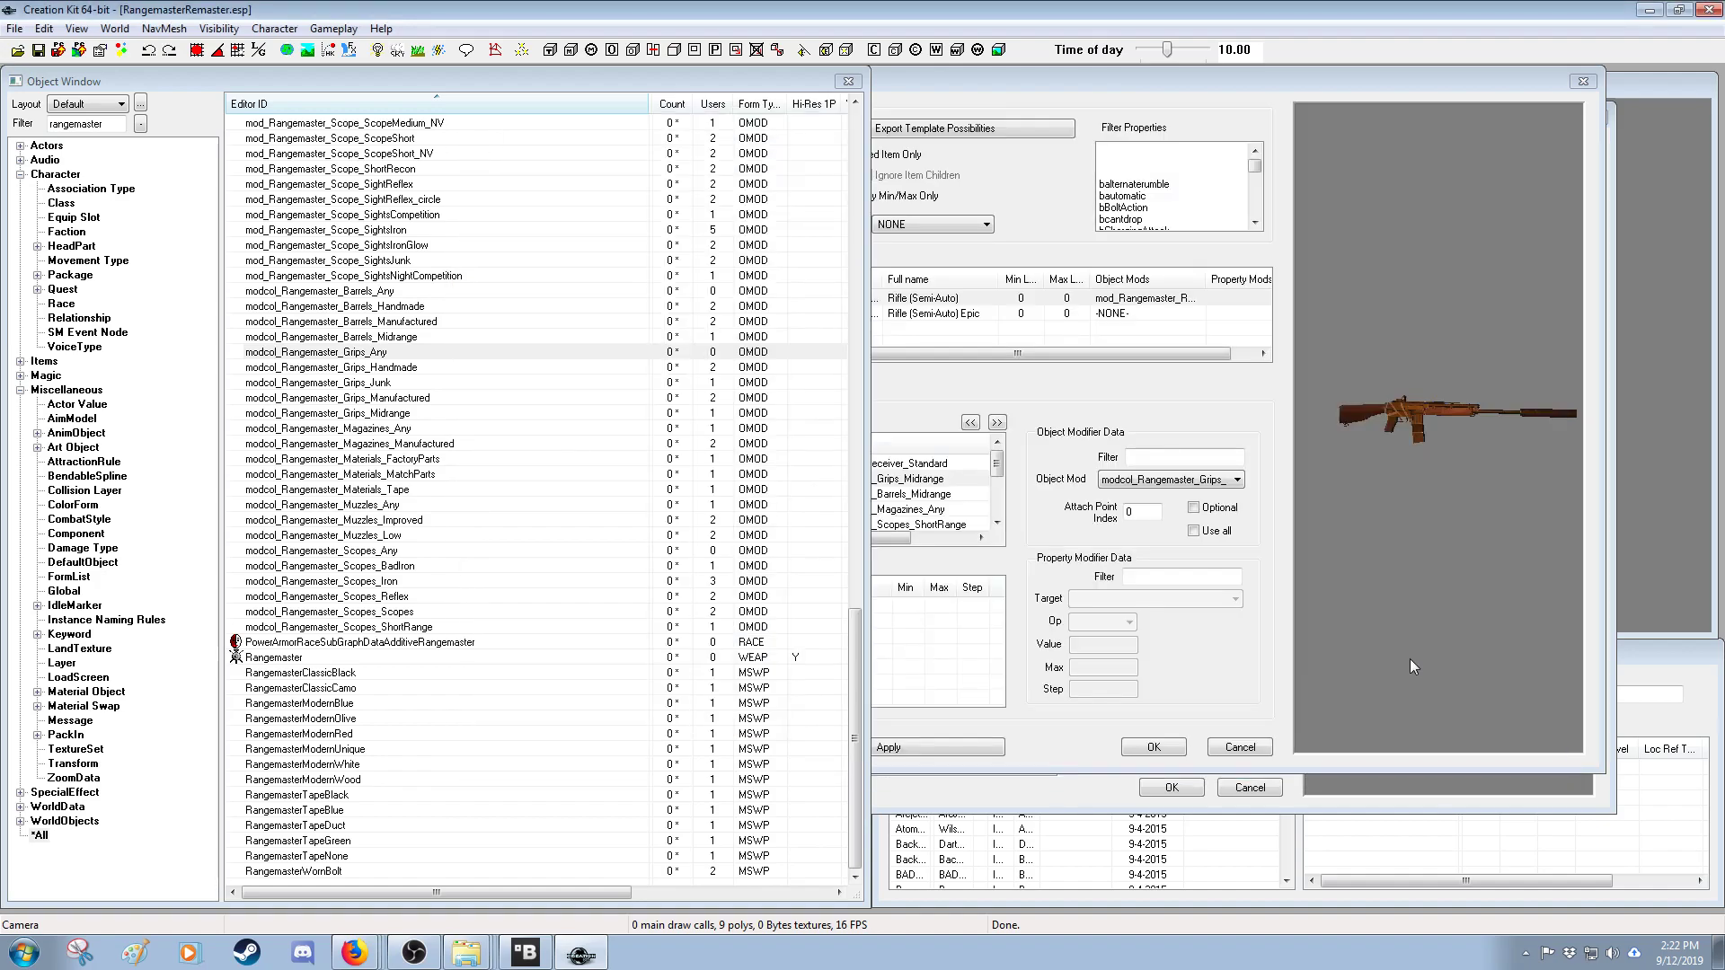
drag(1167, 90, 1092, 84)
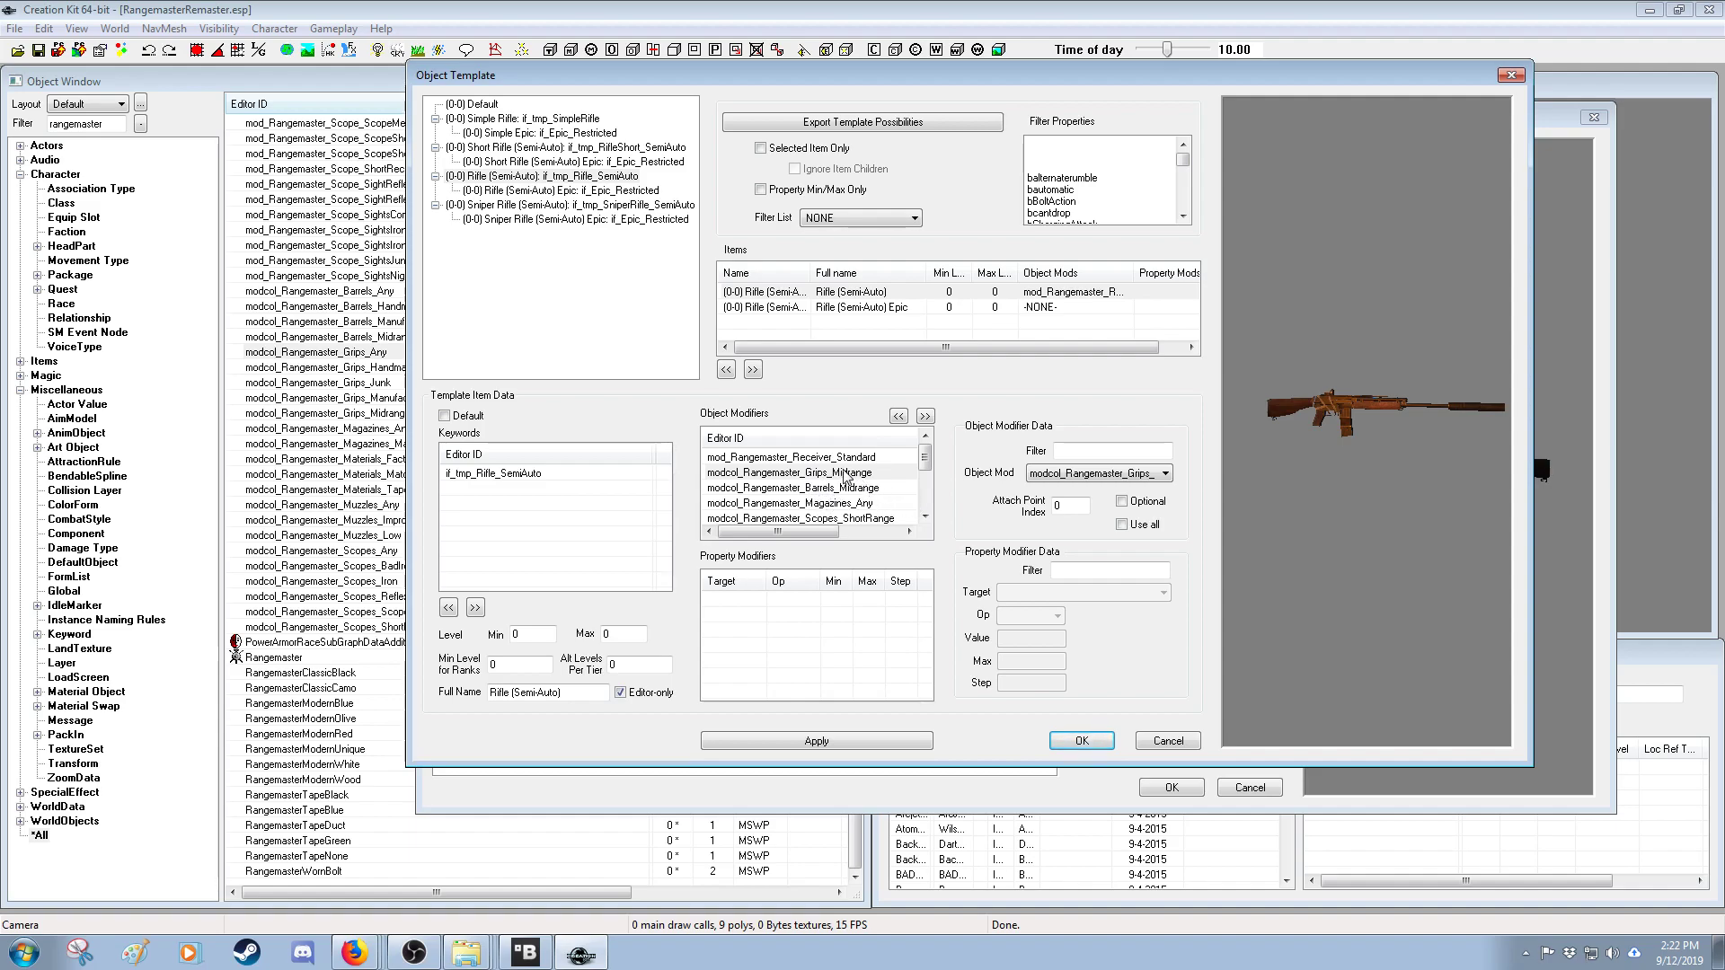
click(847, 457)
scroll(925, 469, down, 1)
scroll(926, 469, up, 2)
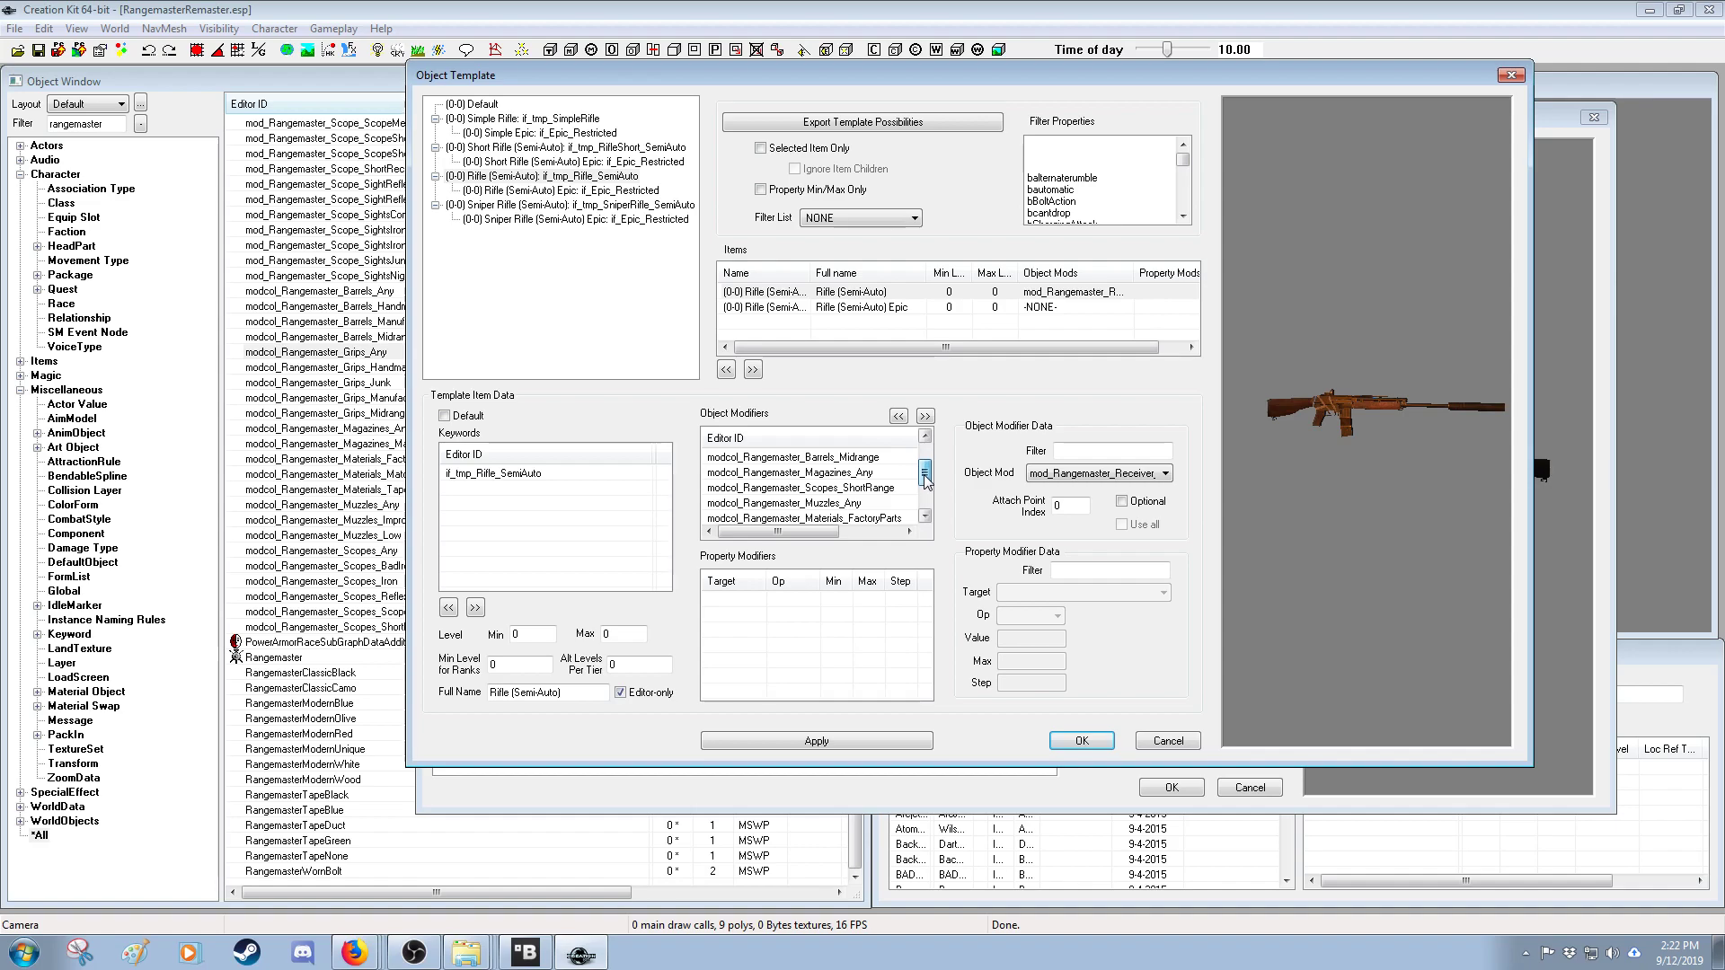
scroll(926, 469, down, 5)
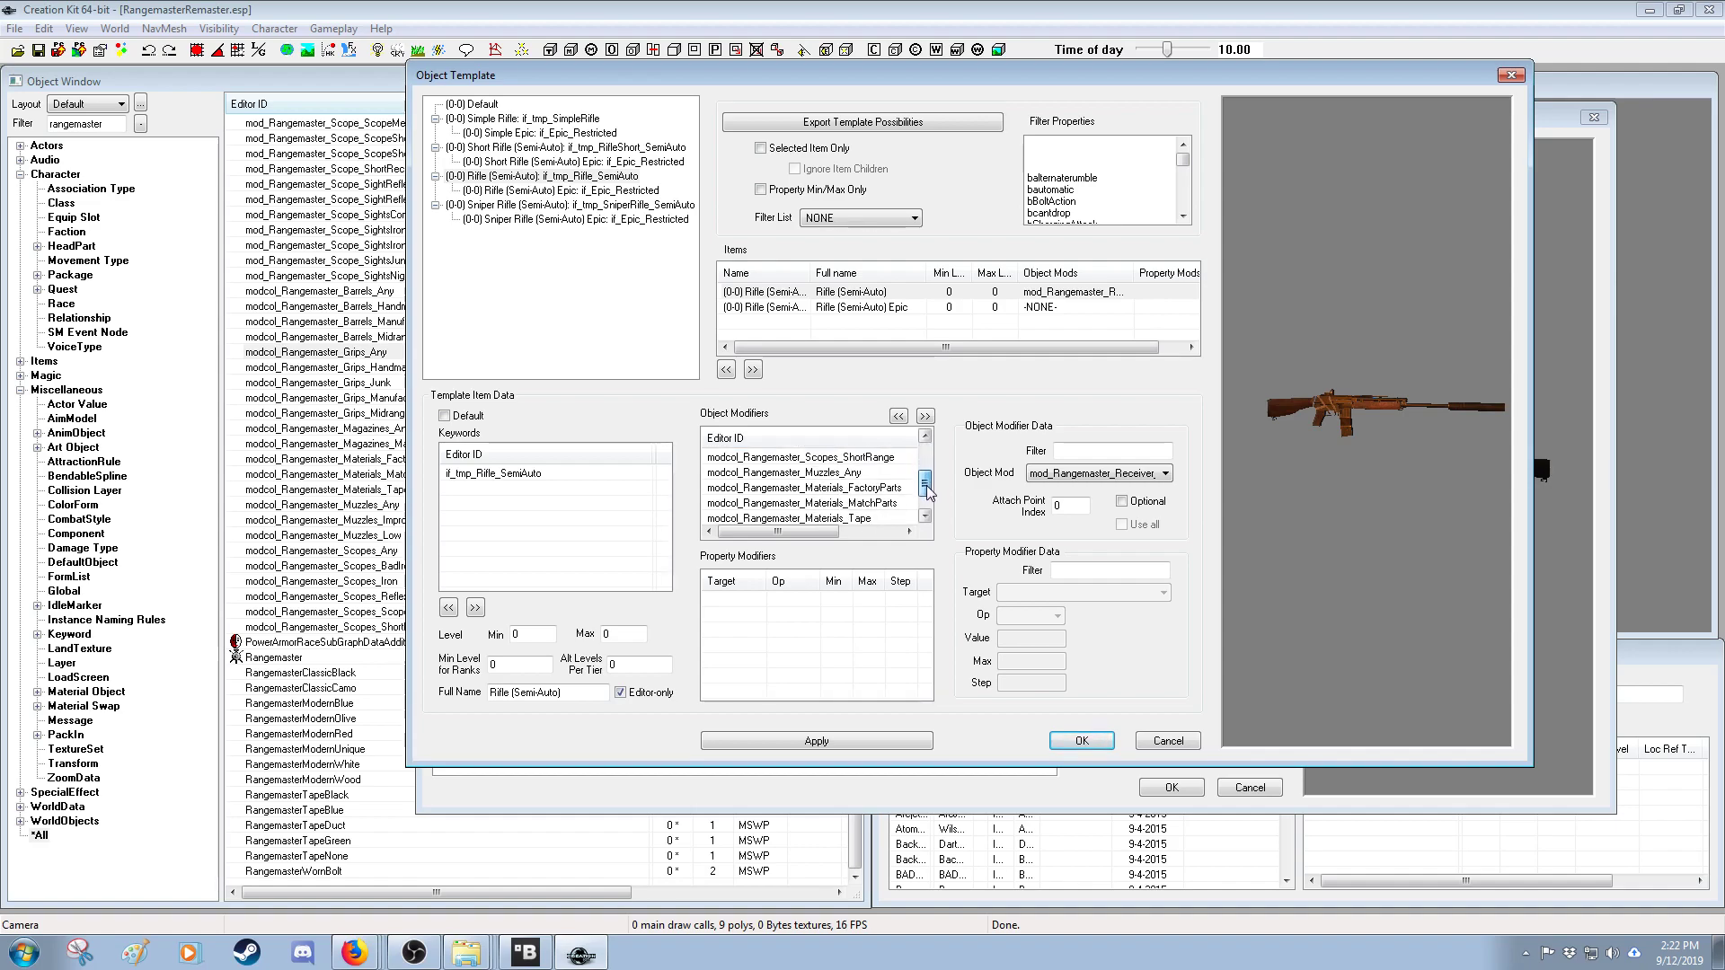
click(848, 473)
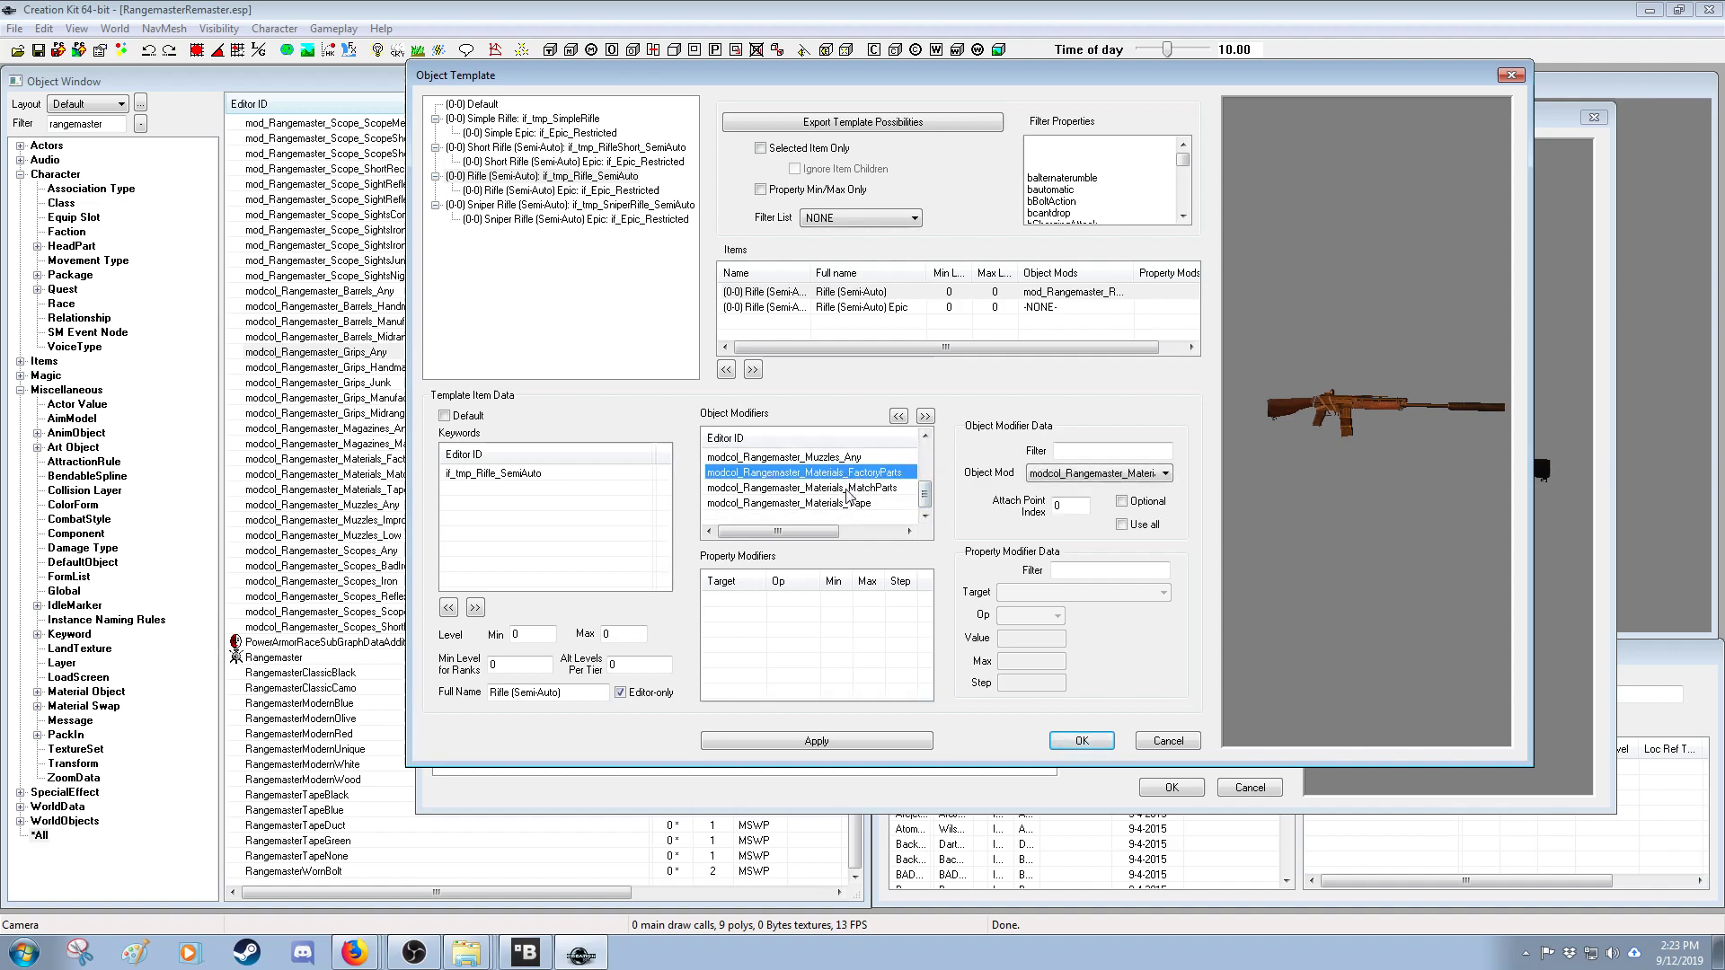
click(850, 489)
click(850, 505)
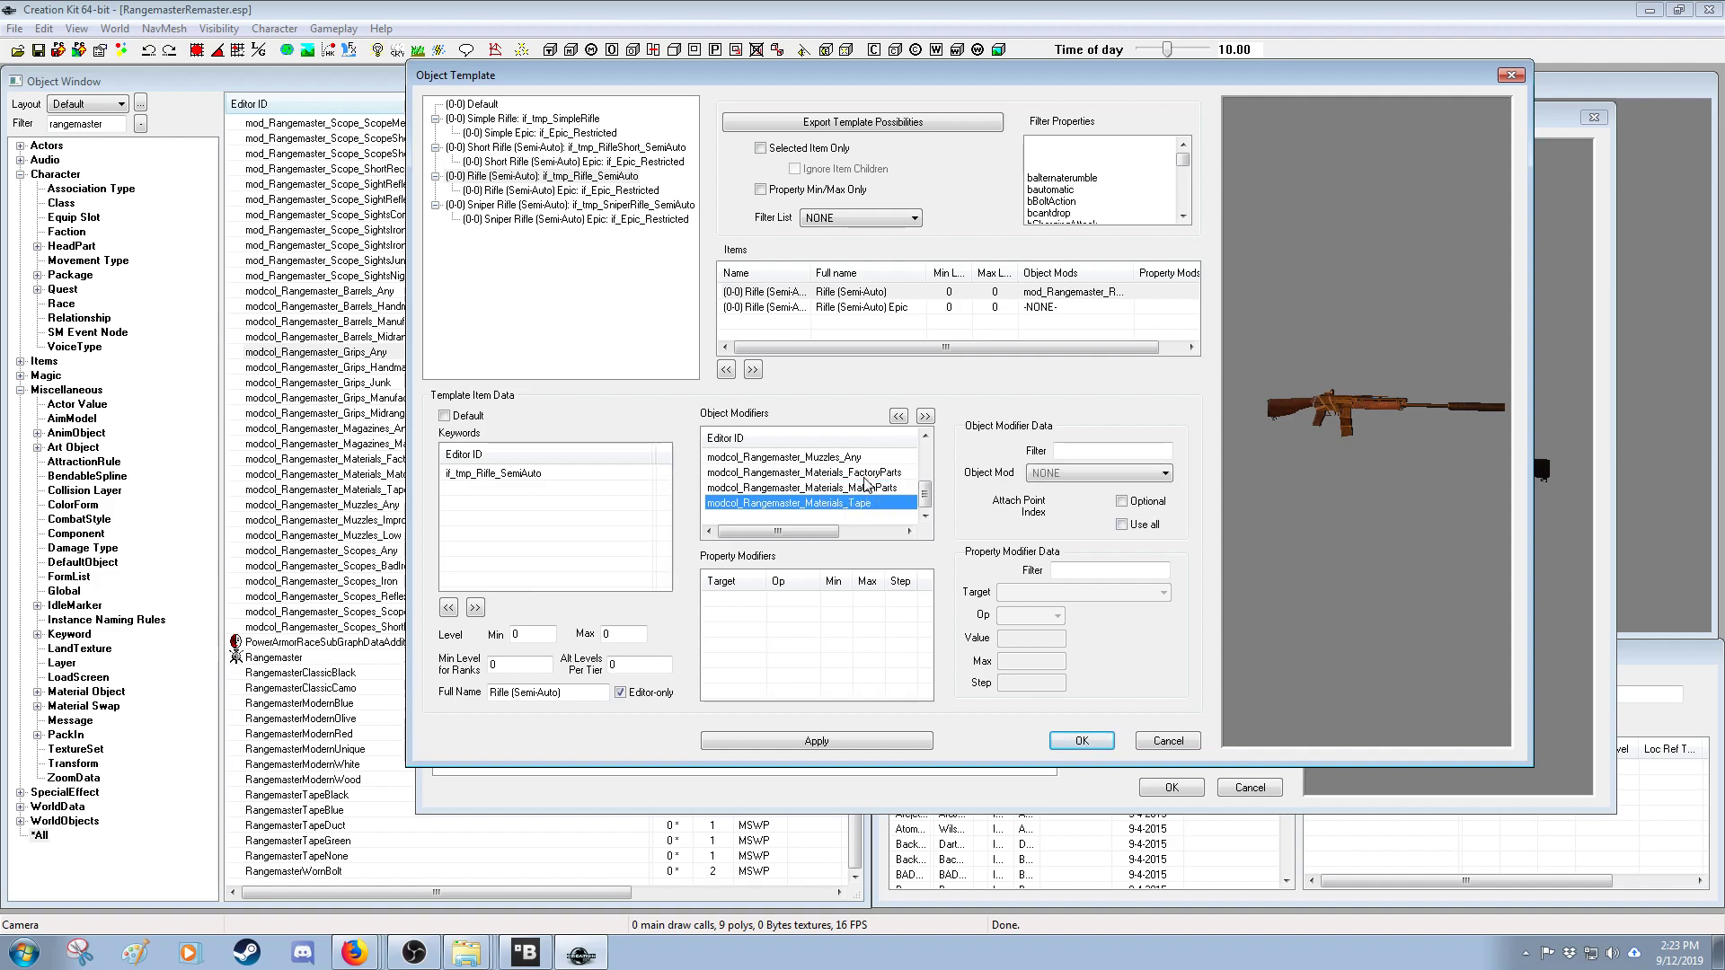
click(865, 474)
click(862, 489)
click(861, 504)
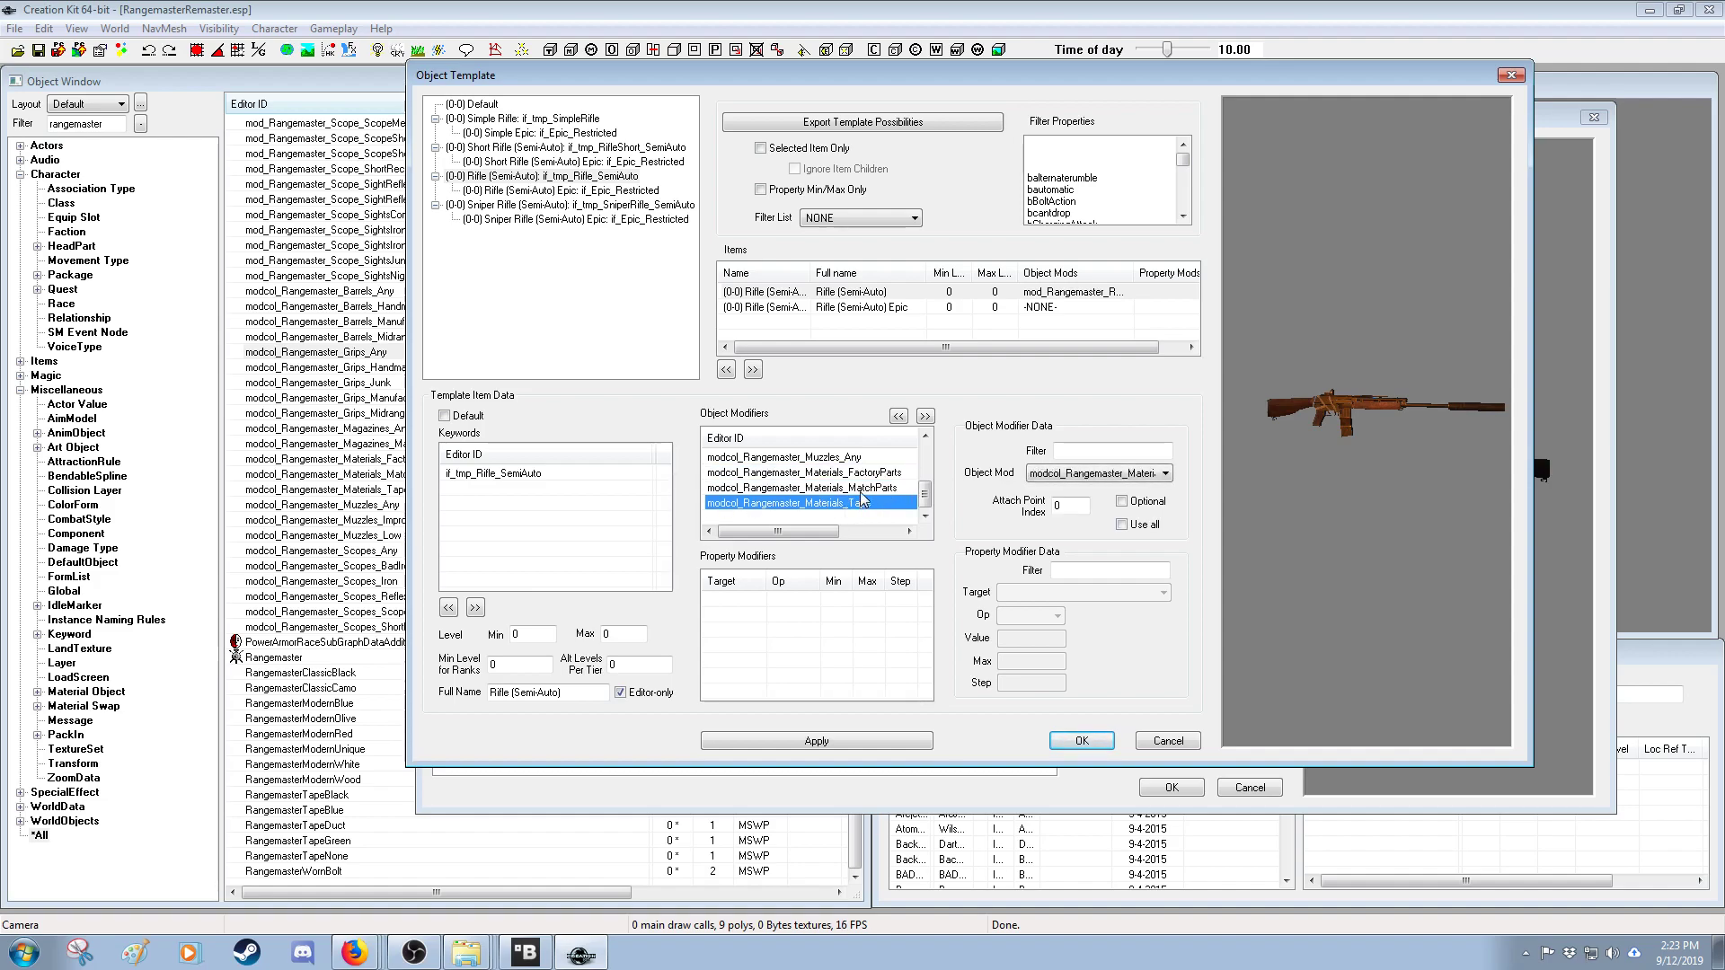
click(865, 473)
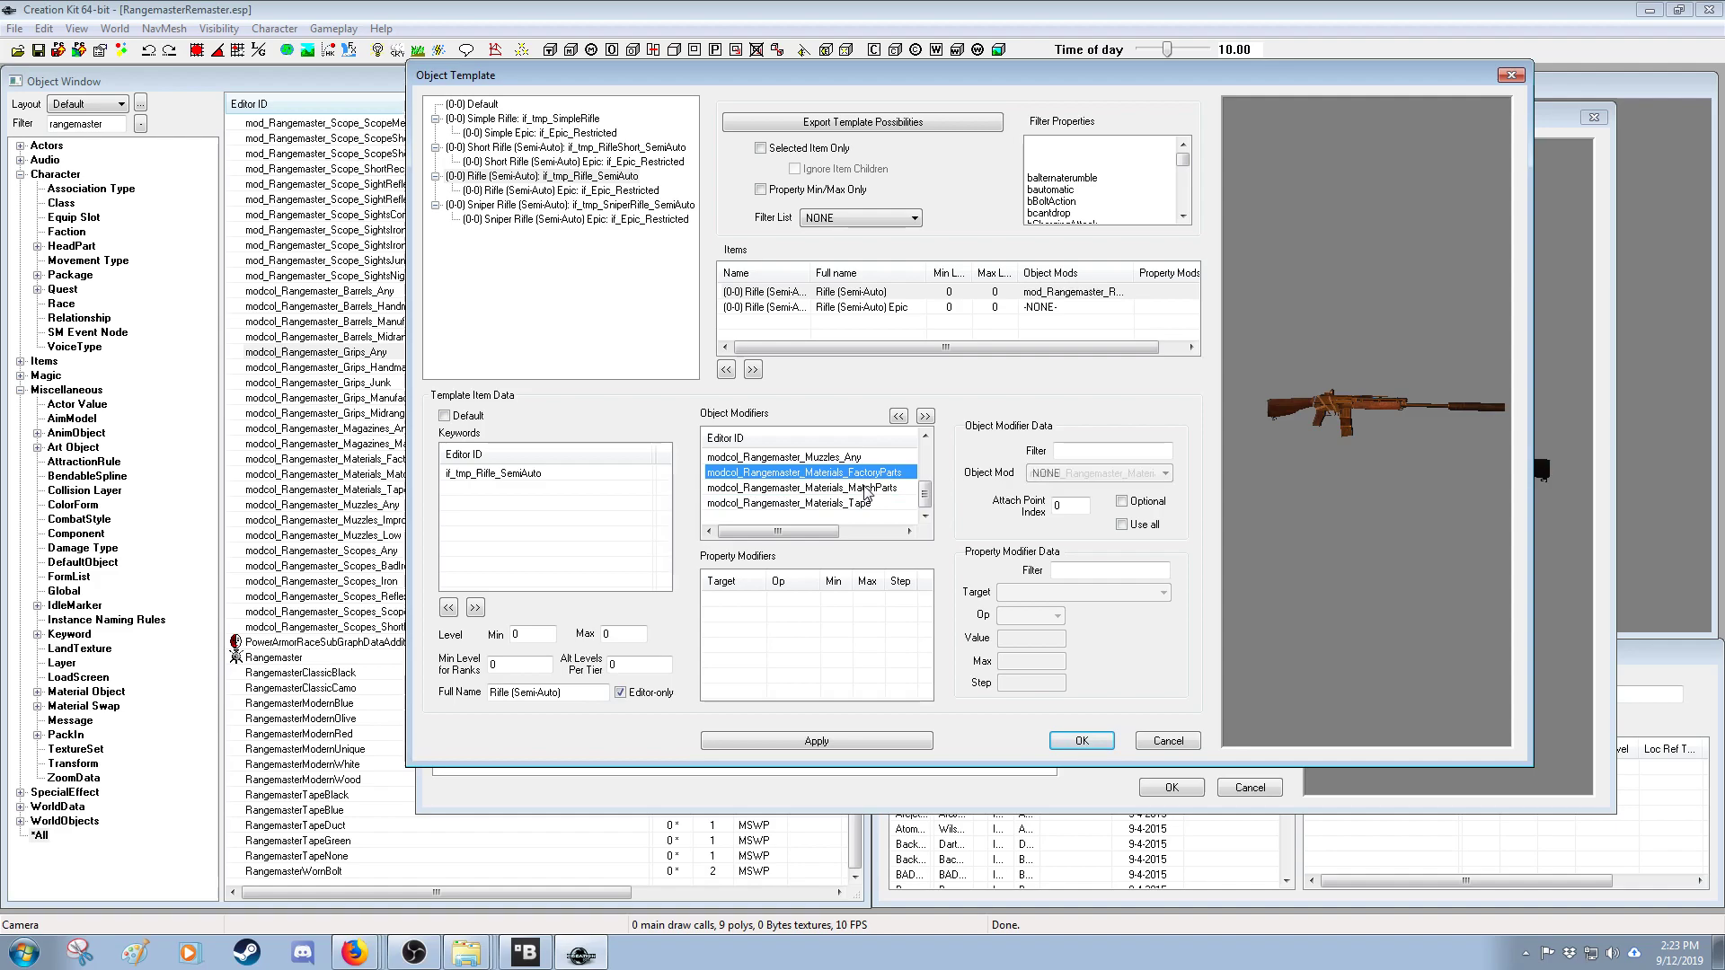
drag(928, 500, 928, 454)
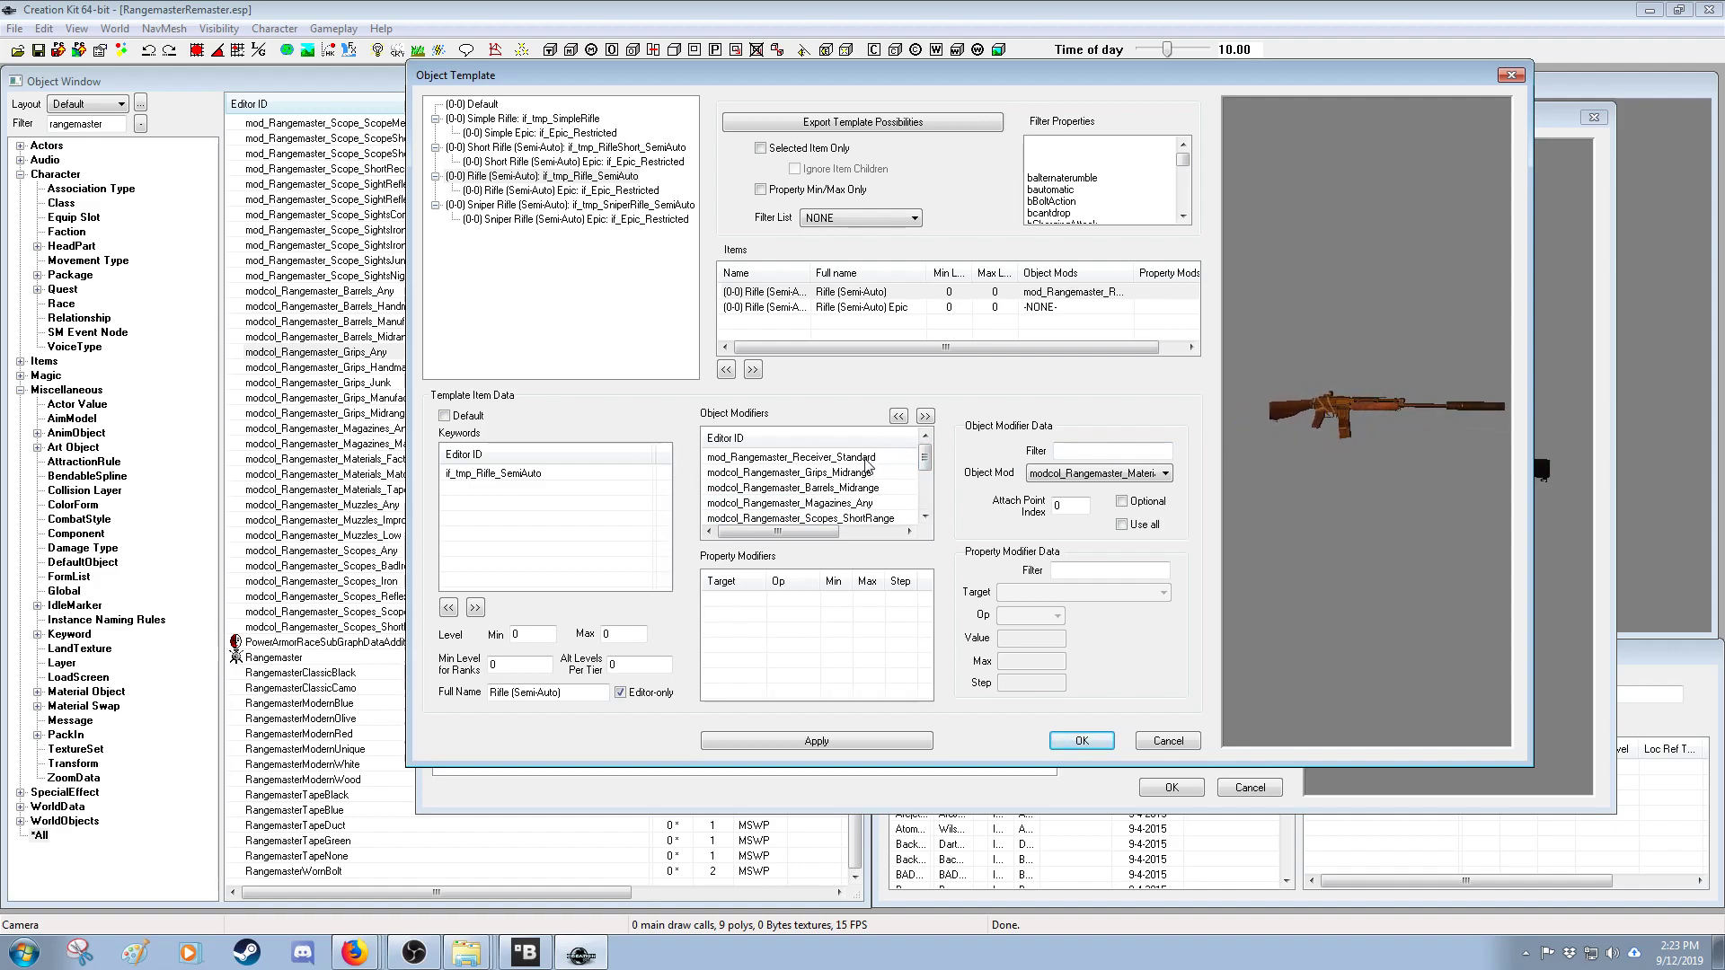
click(876, 458)
click(872, 474)
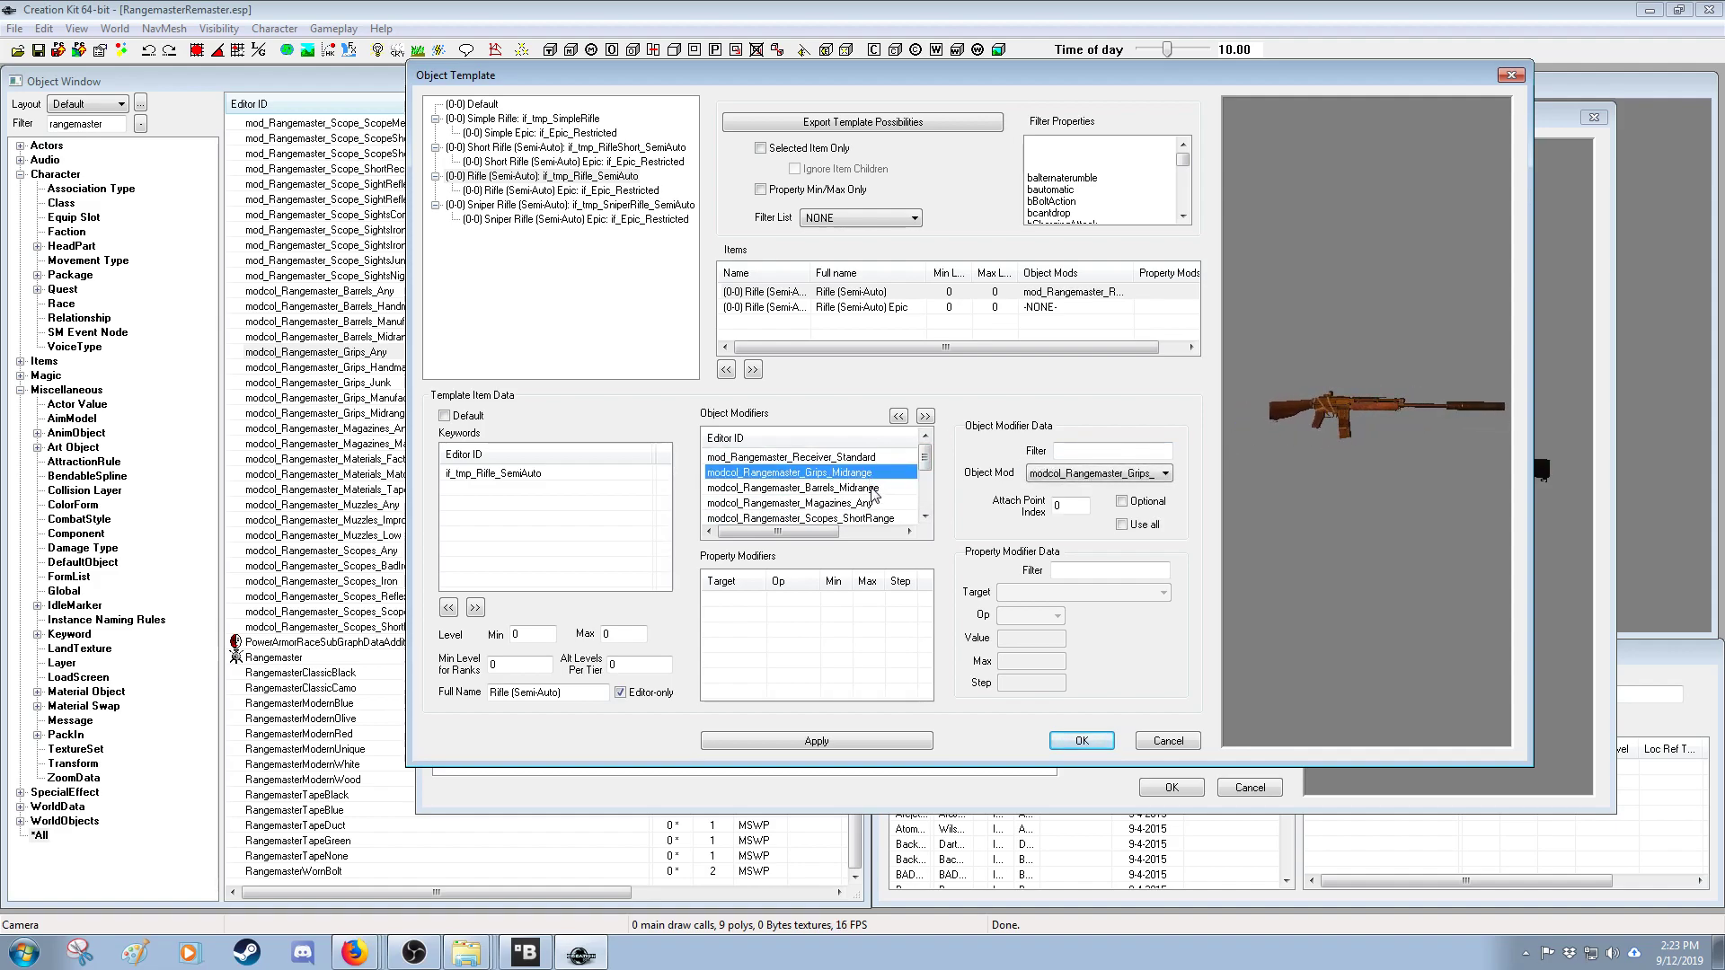
click(871, 488)
click(873, 503)
click(876, 518)
drag(925, 456, 925, 442)
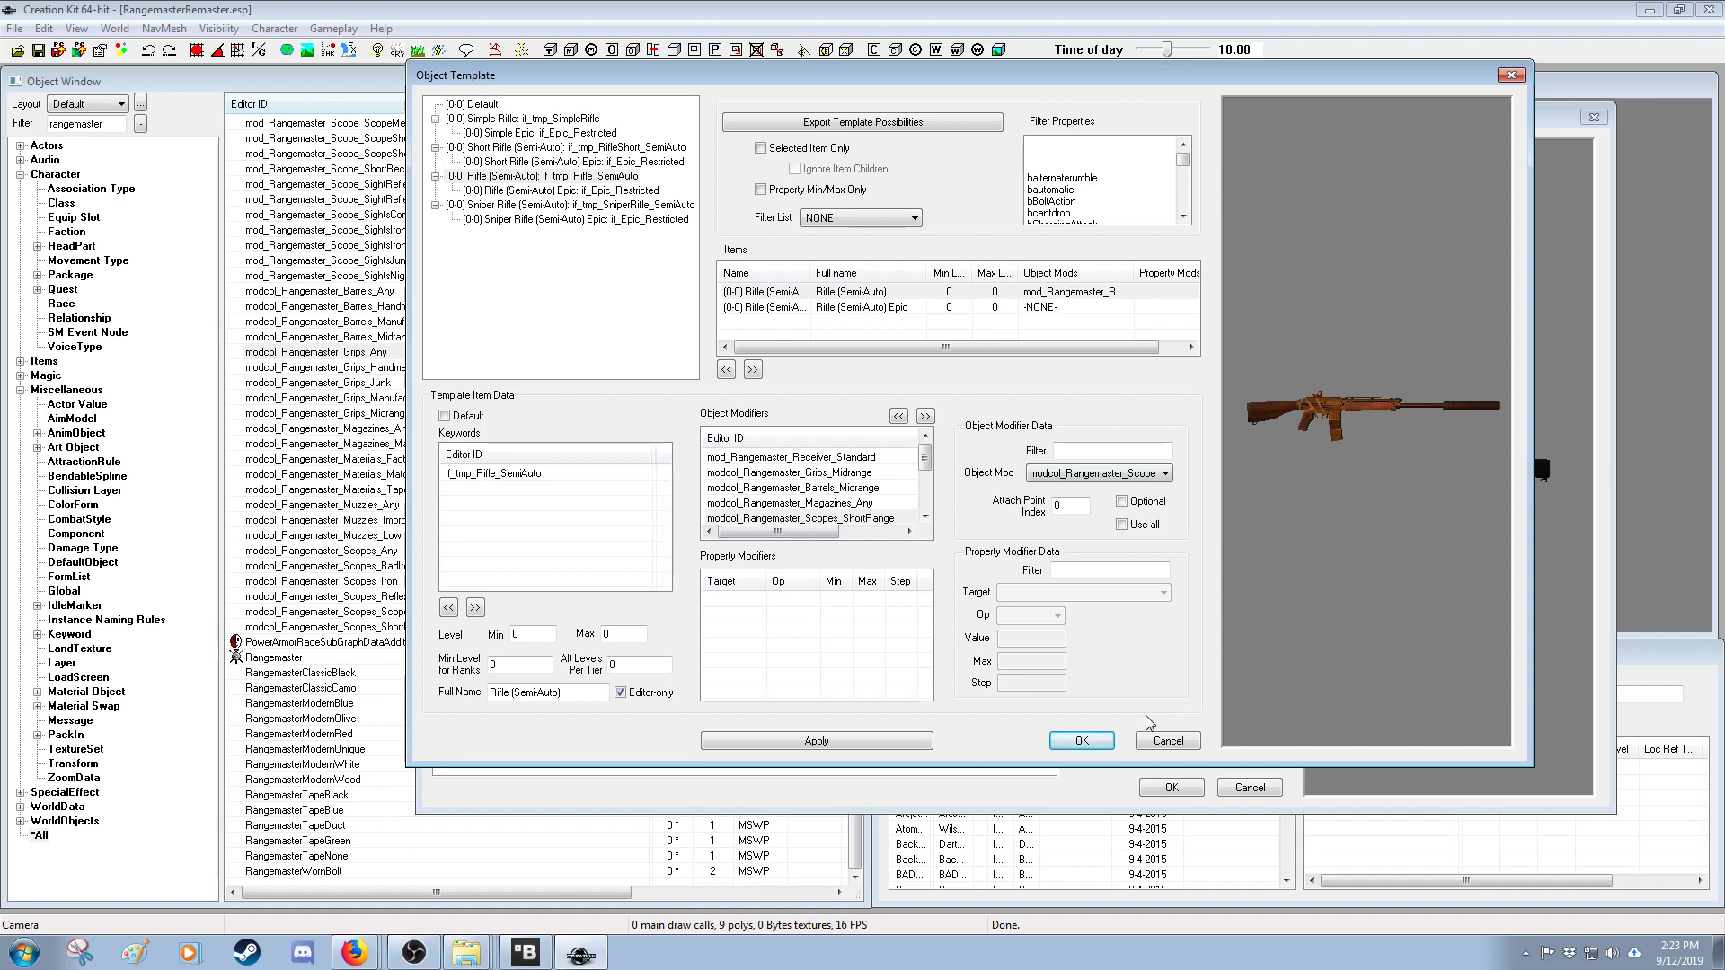
- Cancel the Rangemaster object template and weapon record, then open modcol_Rangemaster_Scopes_Iron
click(1159, 742)
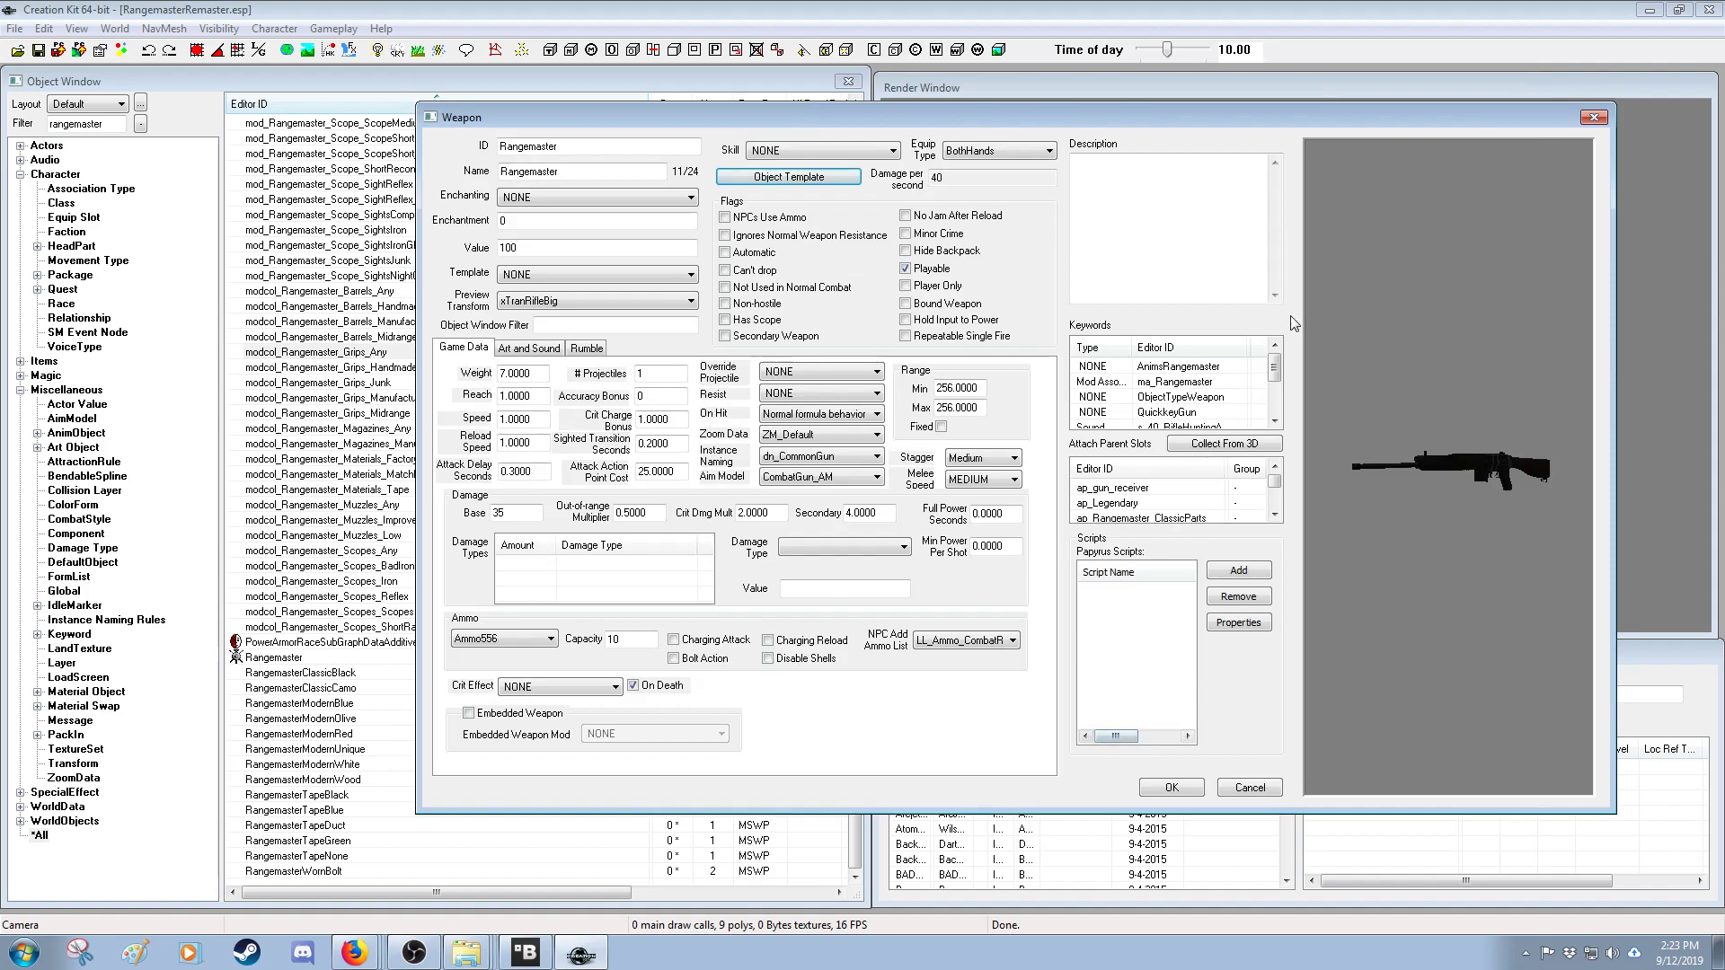
click(1250, 791)
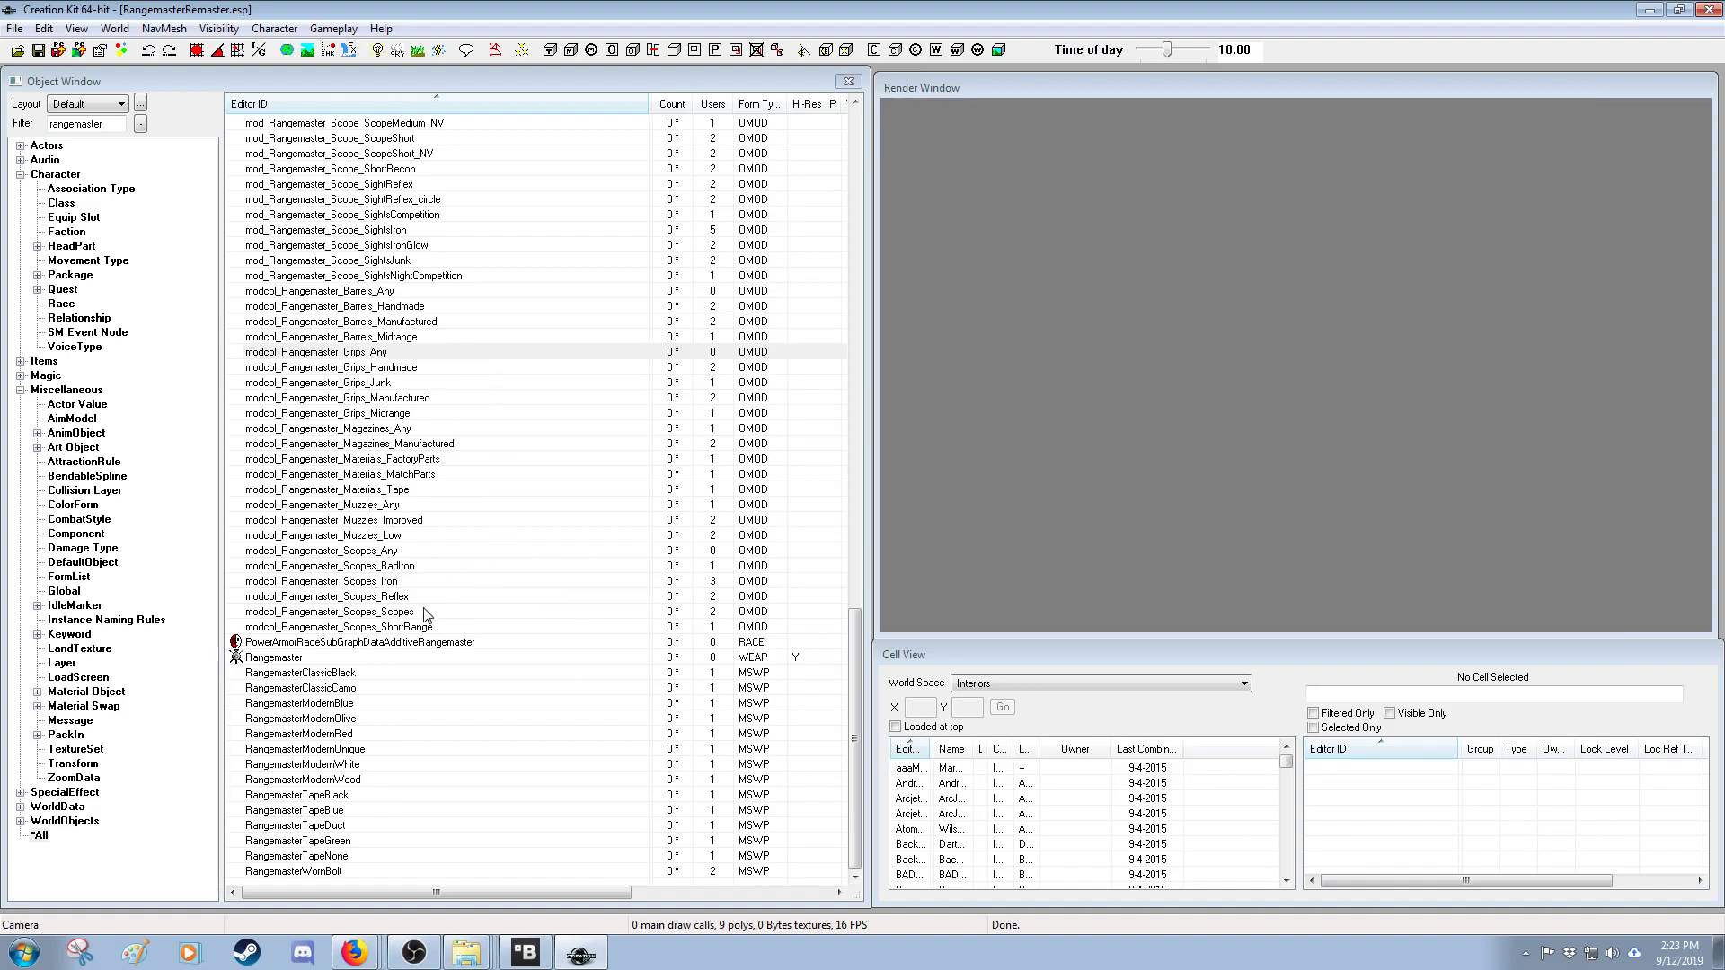
click(391, 584)
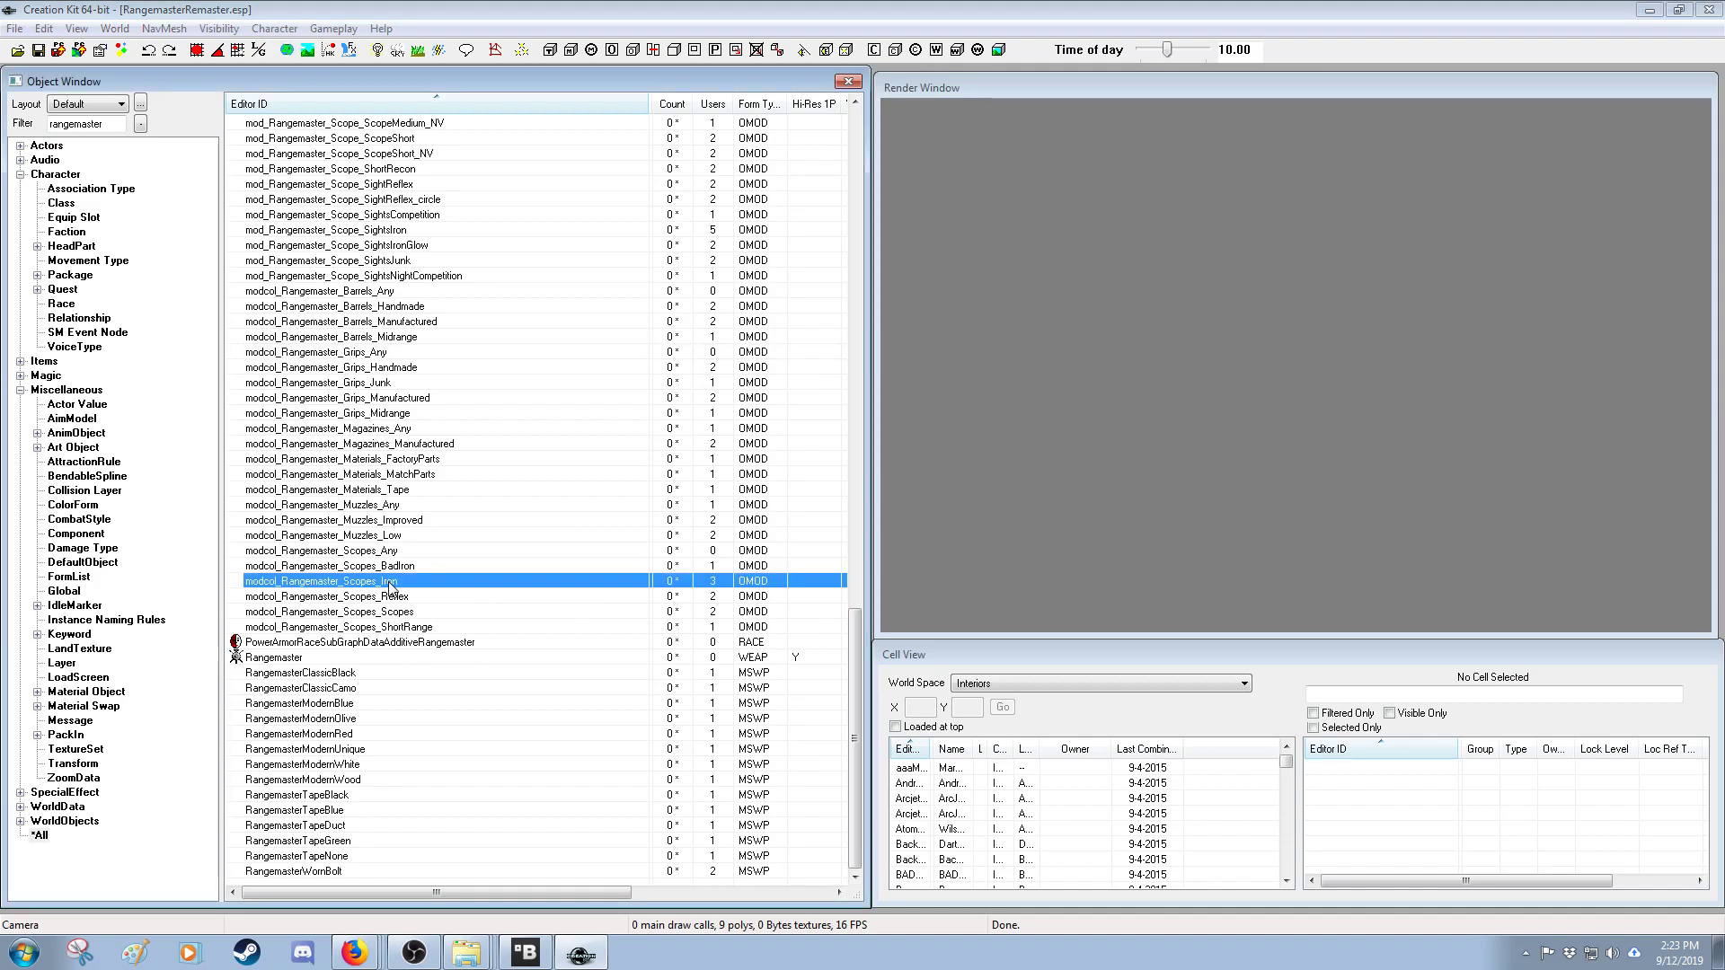
double_click(391, 584)
drag(752, 135, 767, 65)
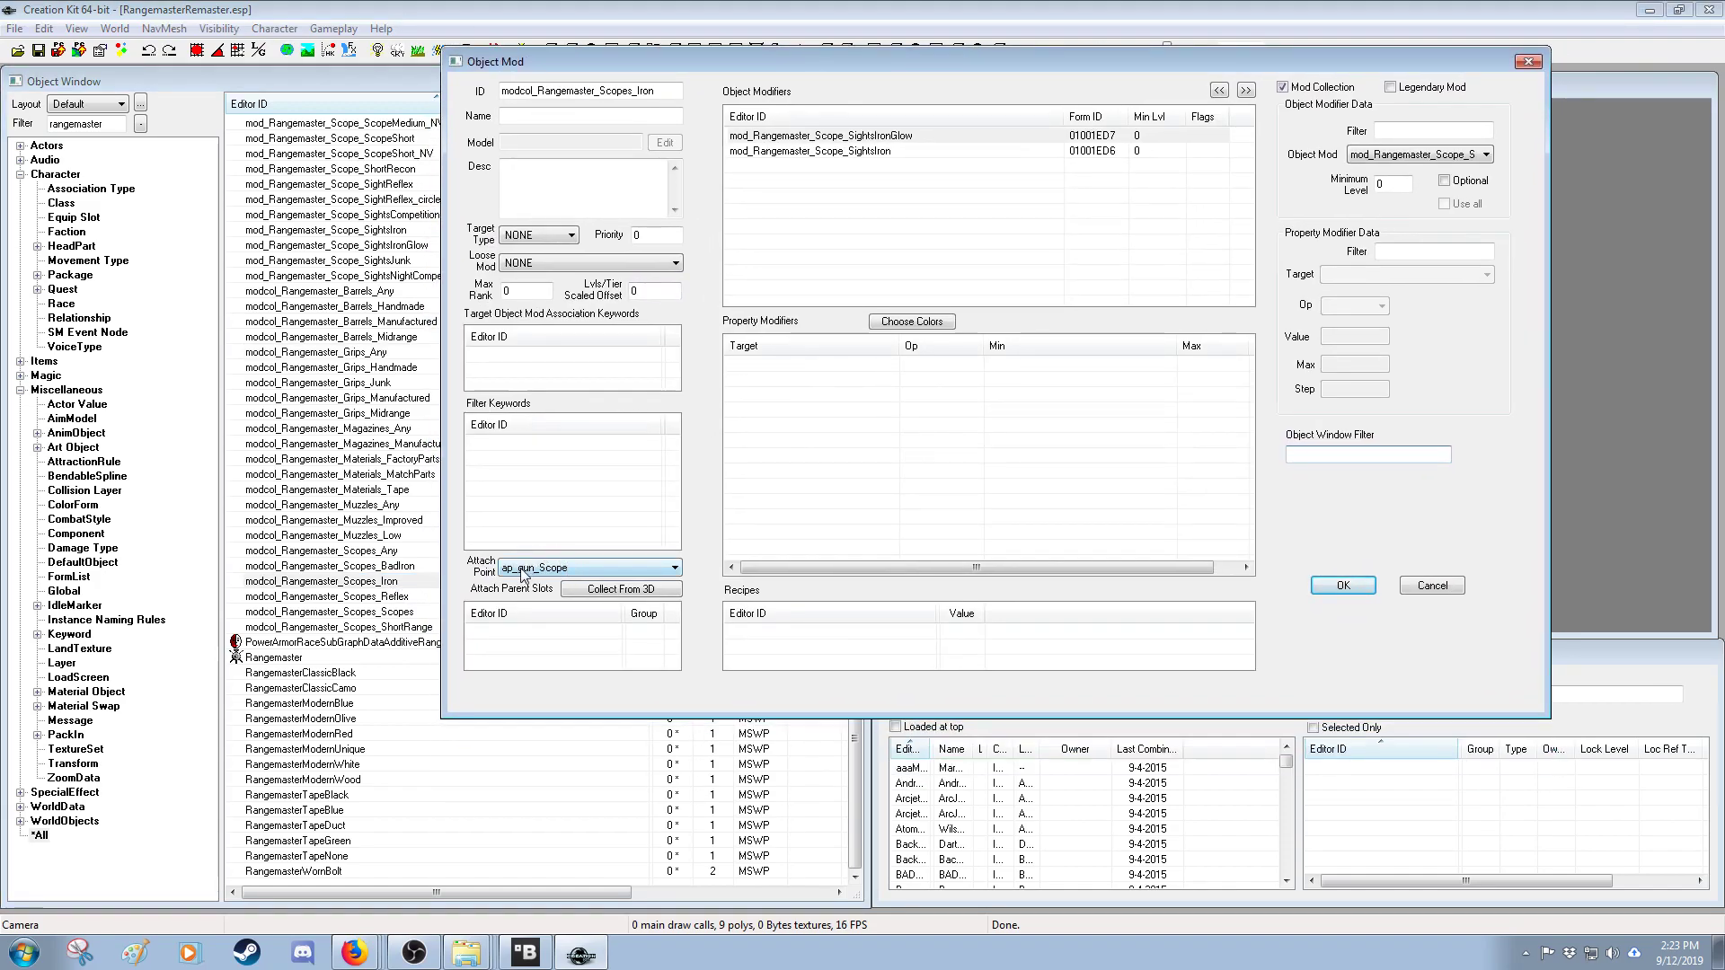
- Confirm the Scopes_Iron collection's attach point stays ap_gun_Scope
click(674, 569)
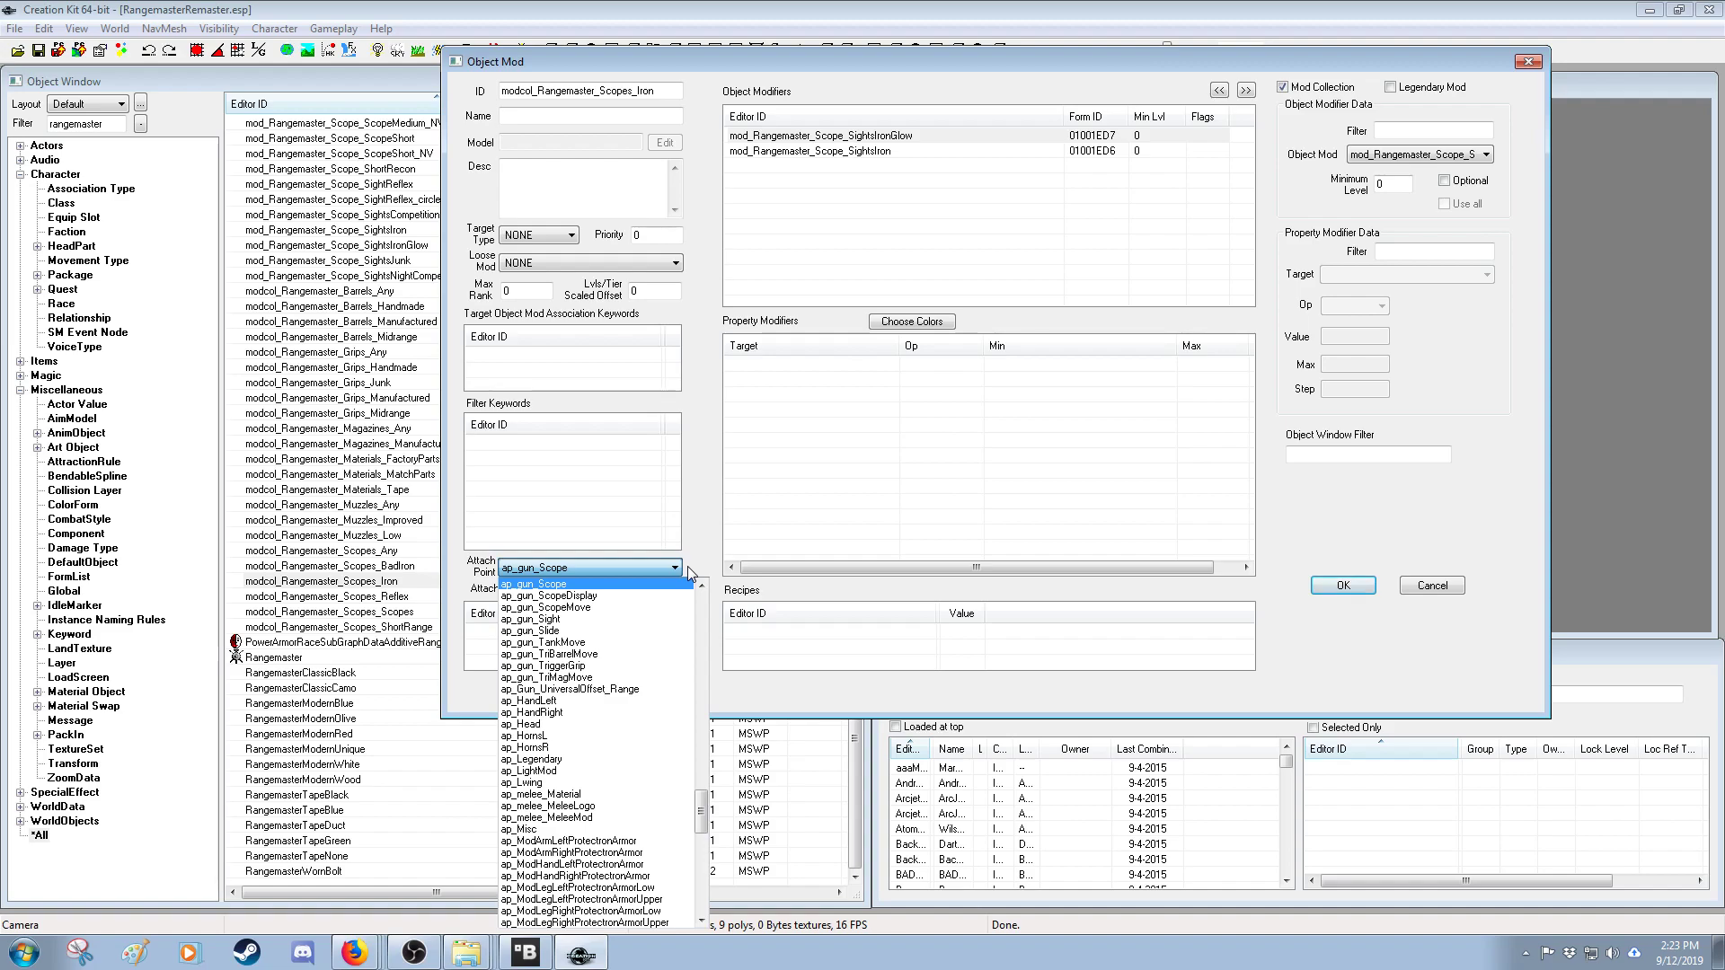
click(689, 573)
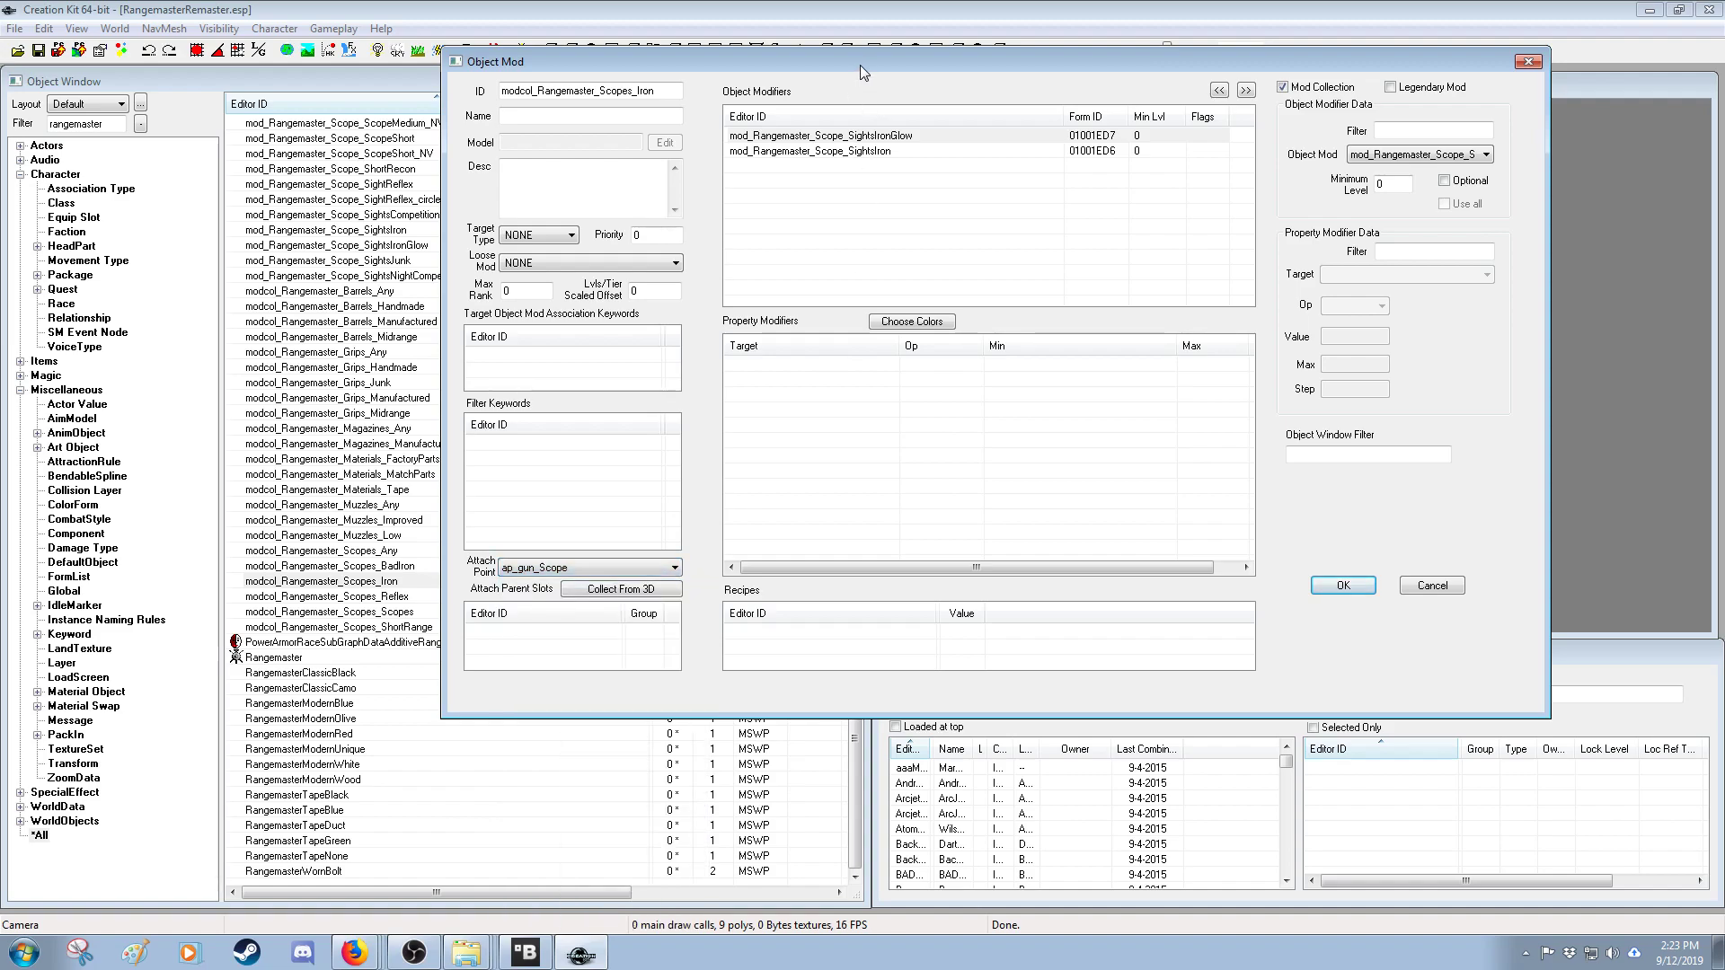
drag(860, 65, 1203, 66)
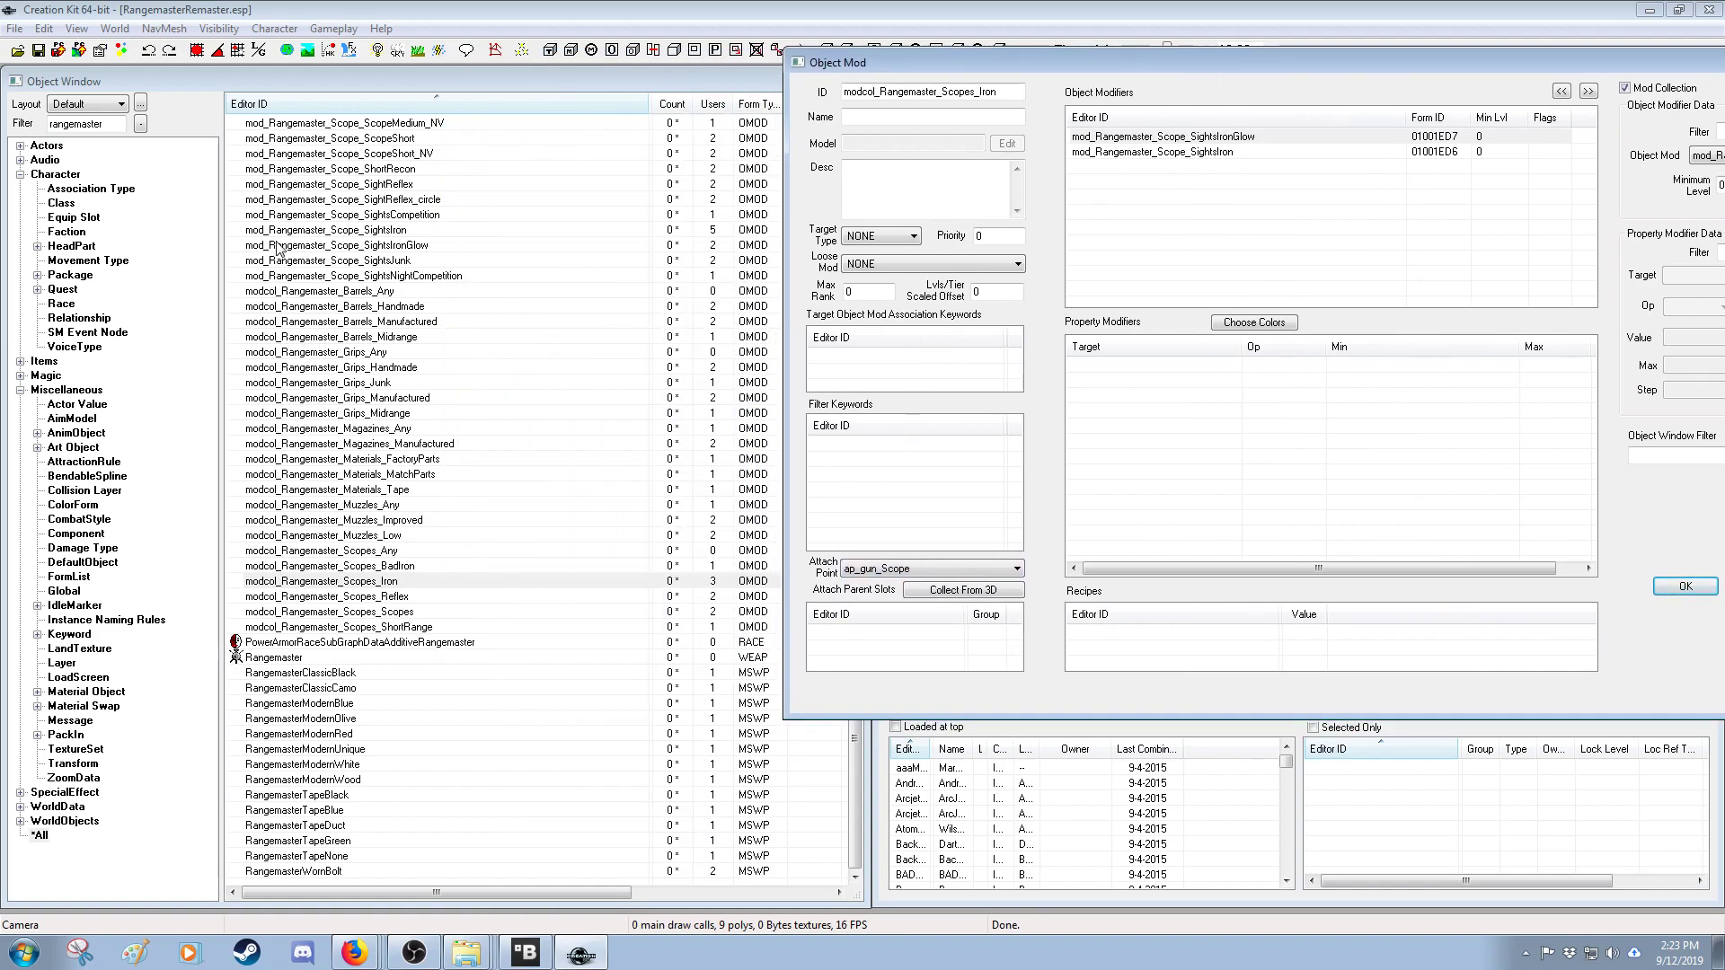
- Open mod_Rangemaster_Scope_SightReflex beside the Scopes_Iron collection to compare their ap_gun_Scope attach points
double_click(399, 185)
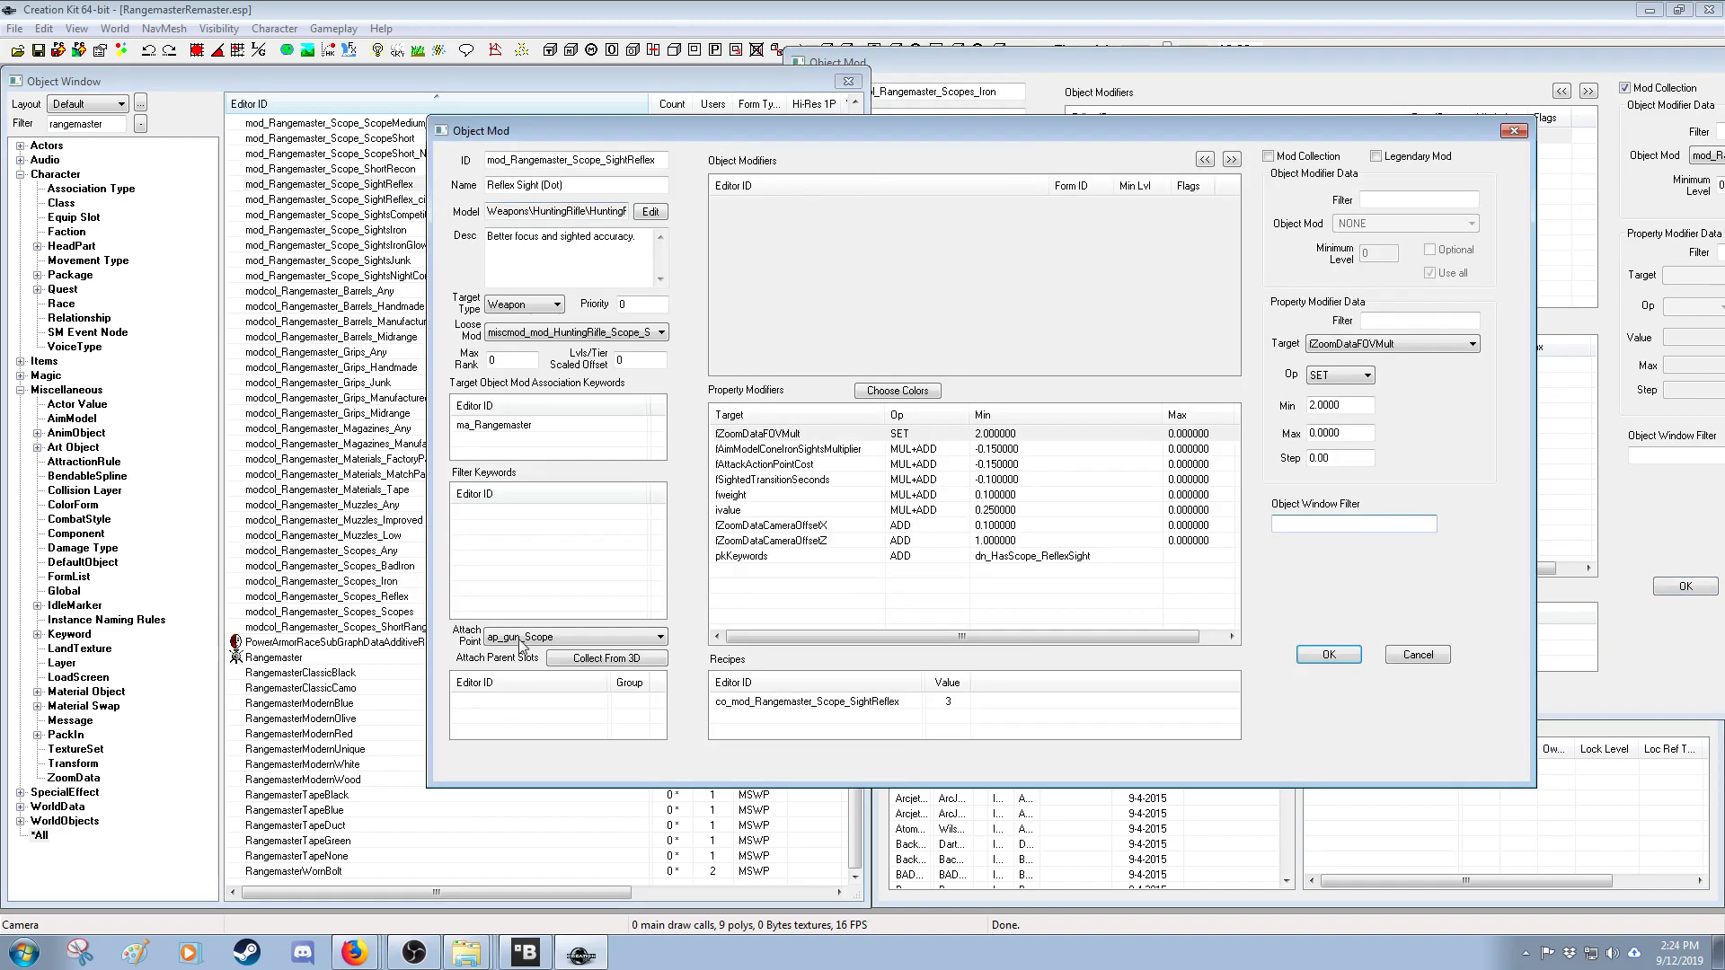
drag(925, 130, 669, 158)
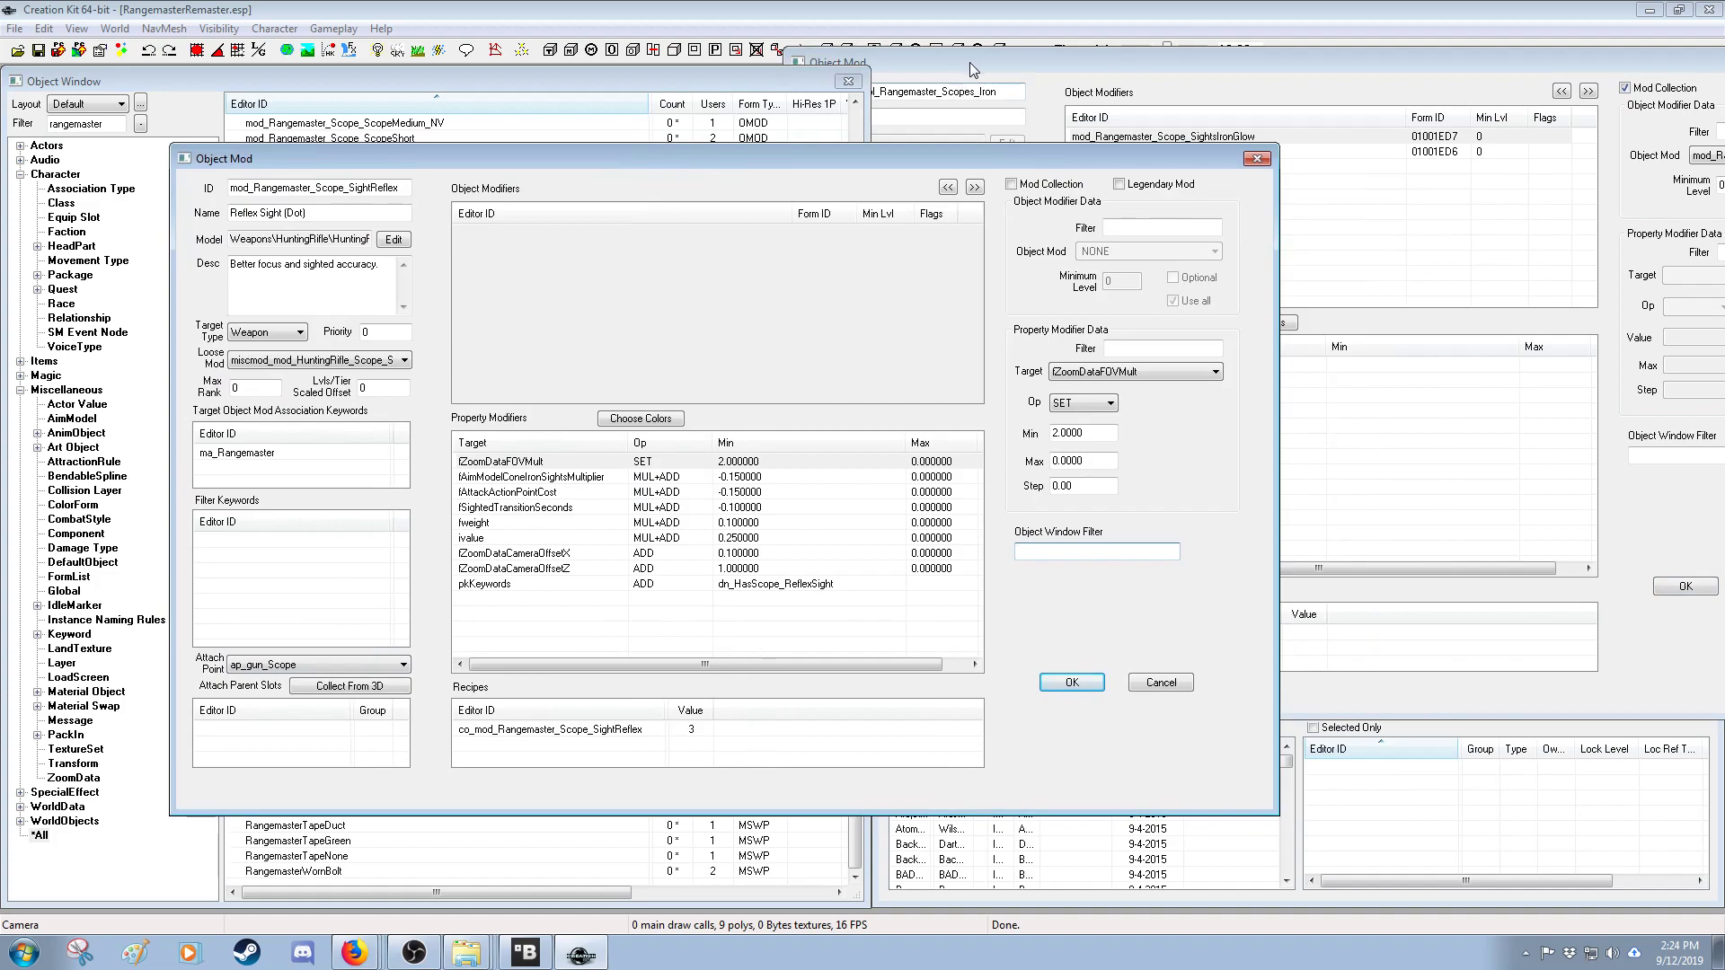
click(969, 64)
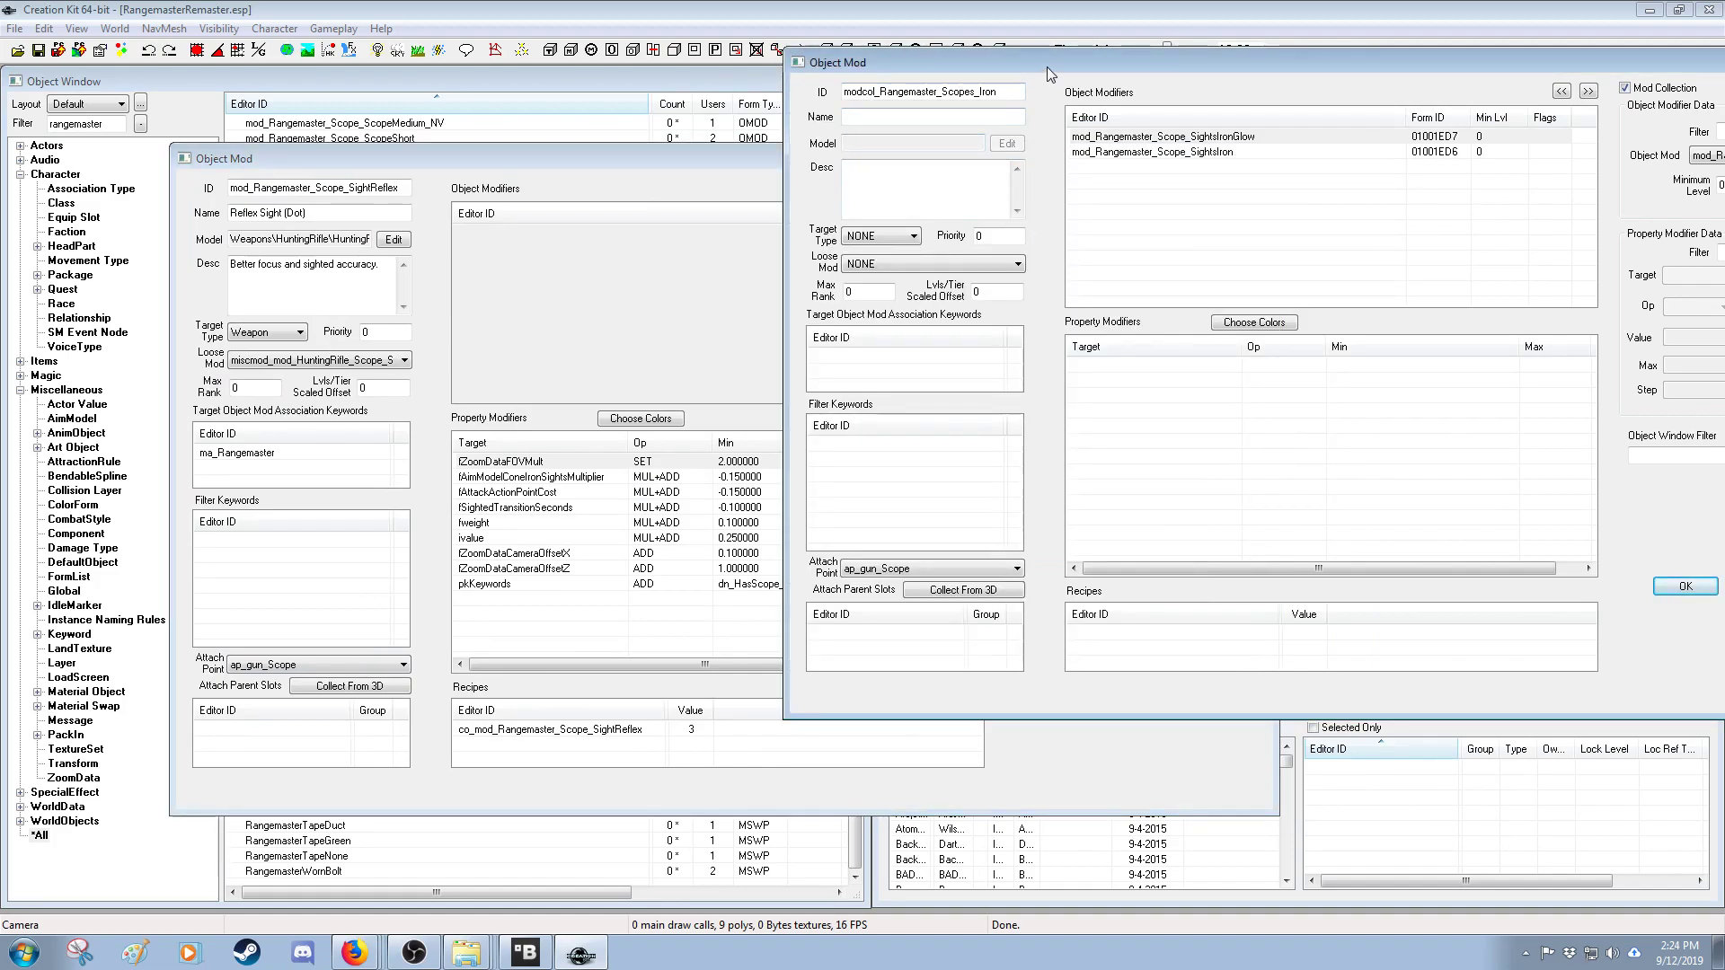
drag(1048, 66, 910, 79)
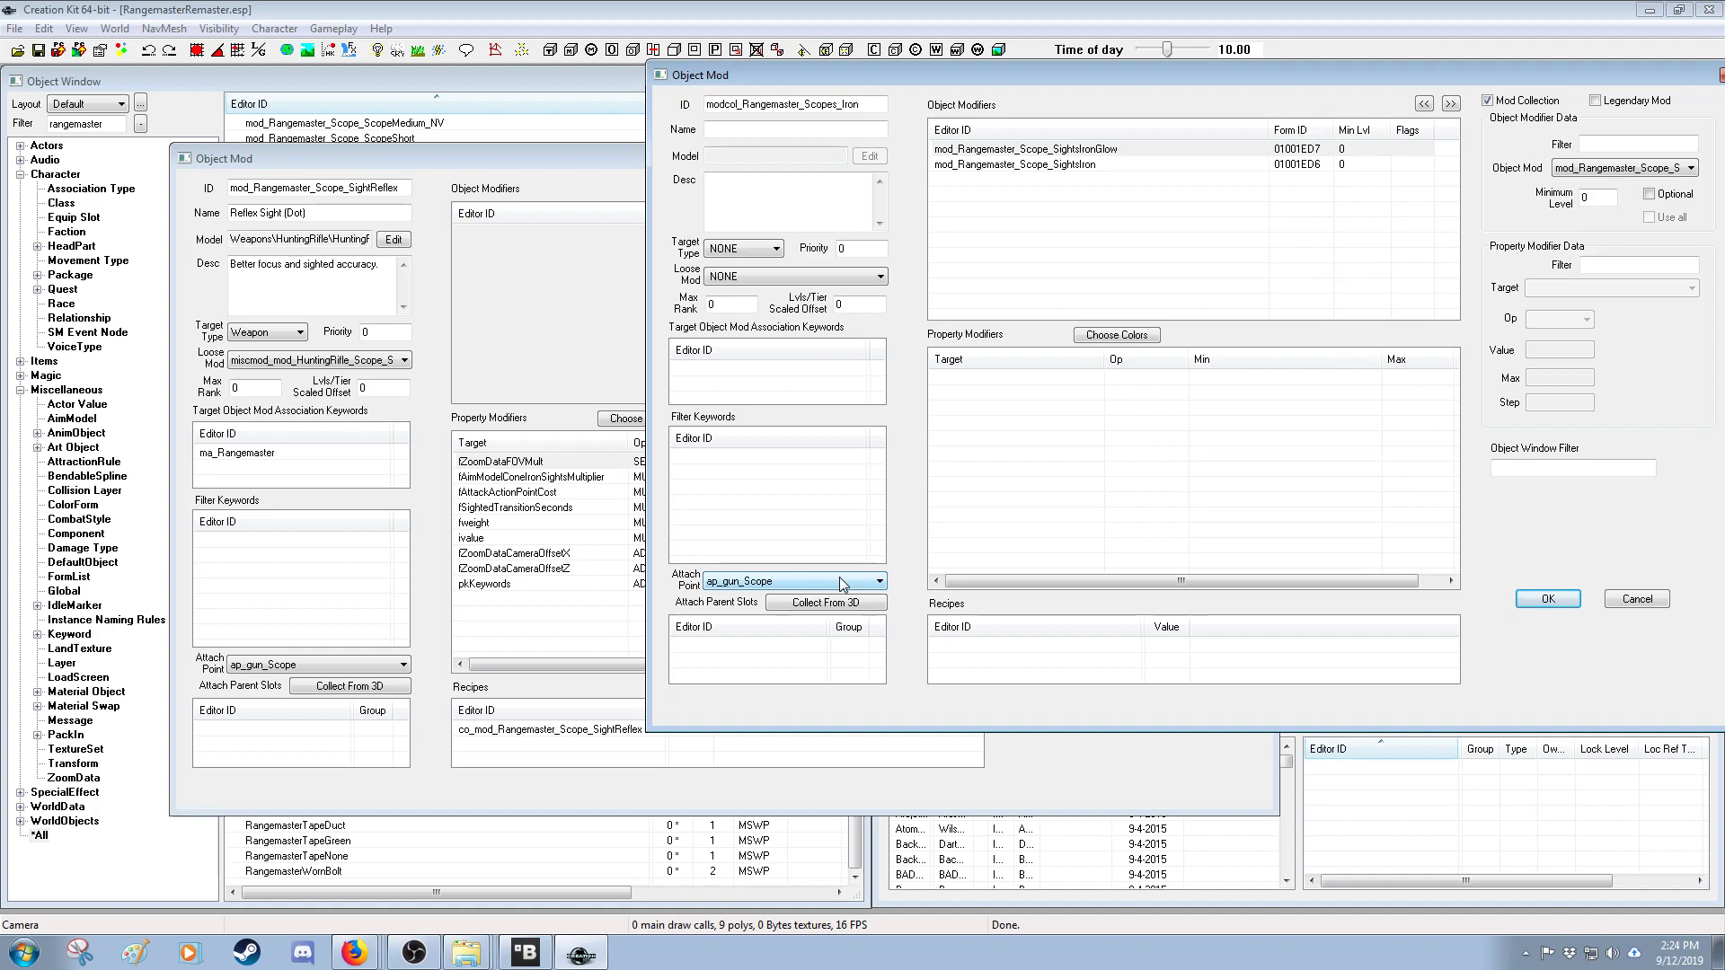
- Cancel both the Scopes_Iron collection and the Reflex Sight (Dot) mod without changes
click(1645, 600)
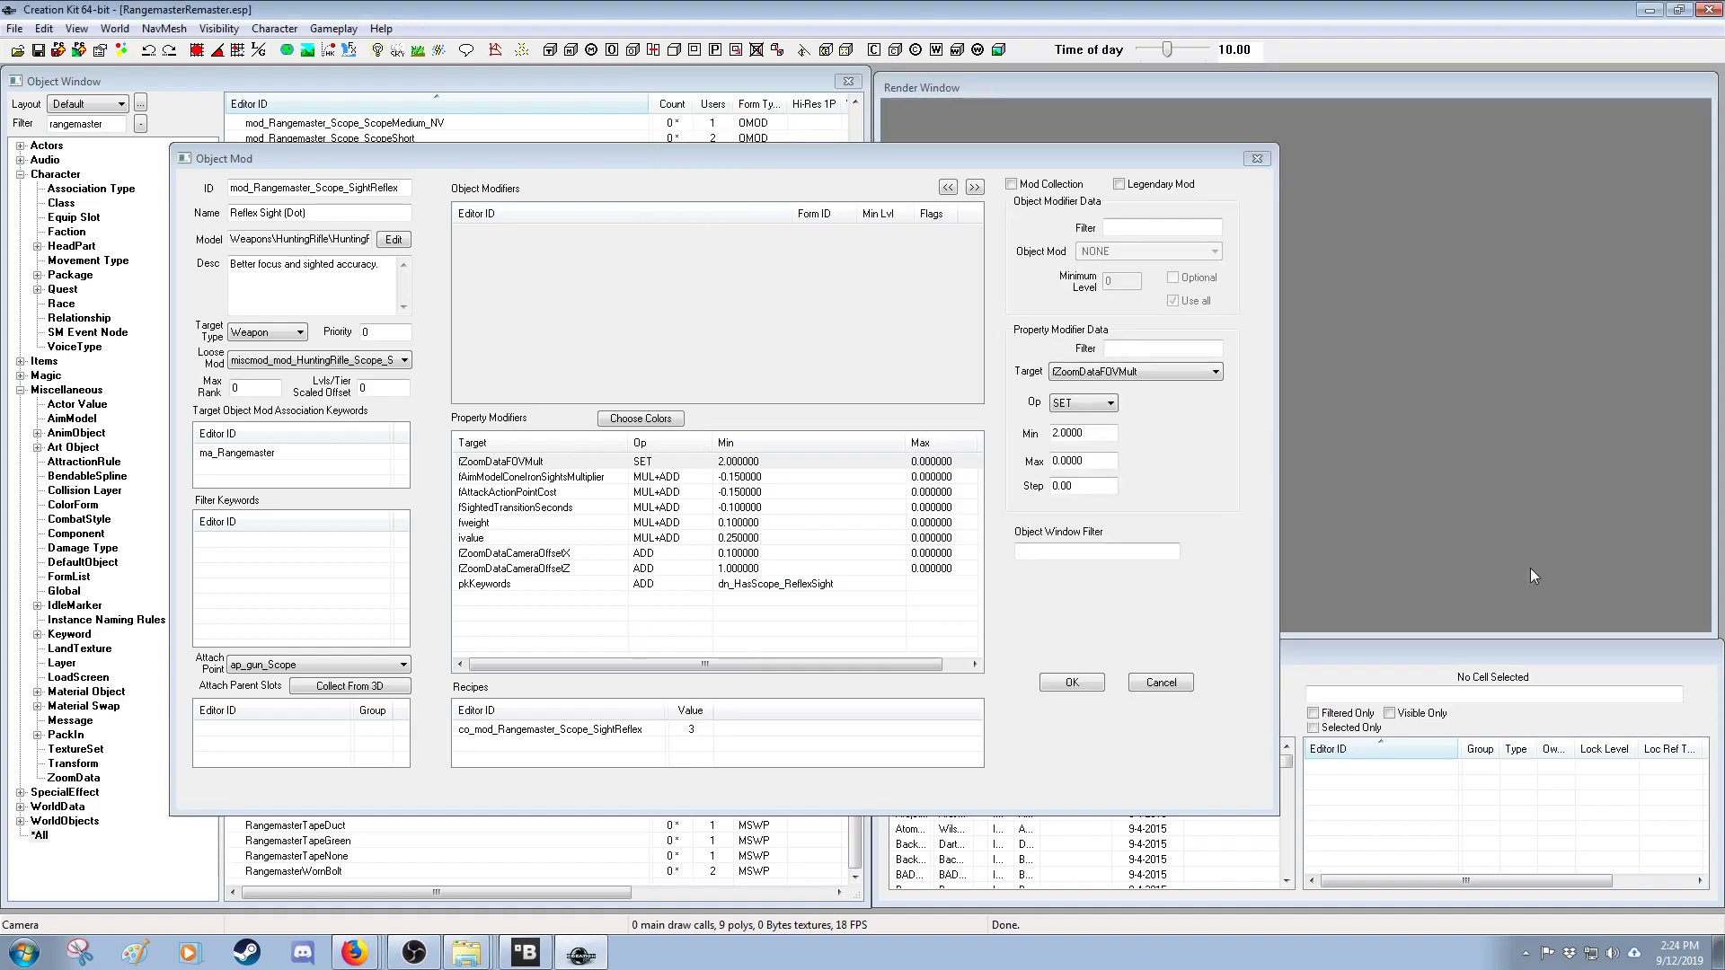
drag(651, 159, 868, 112)
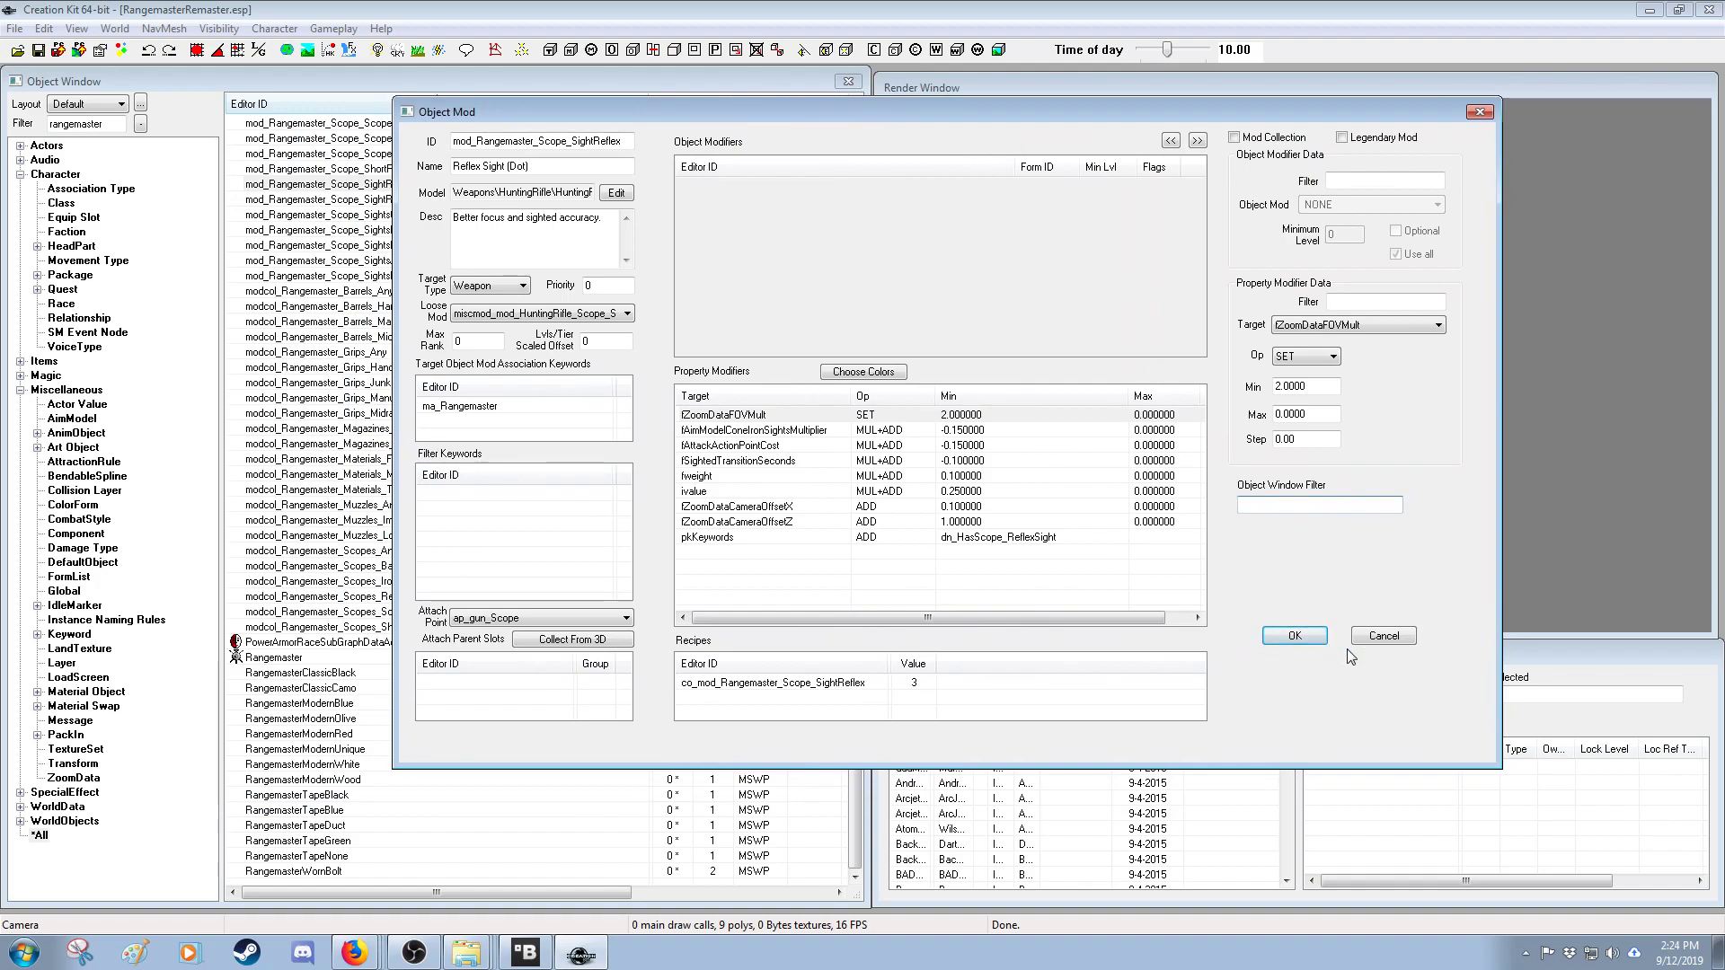
click(1371, 637)
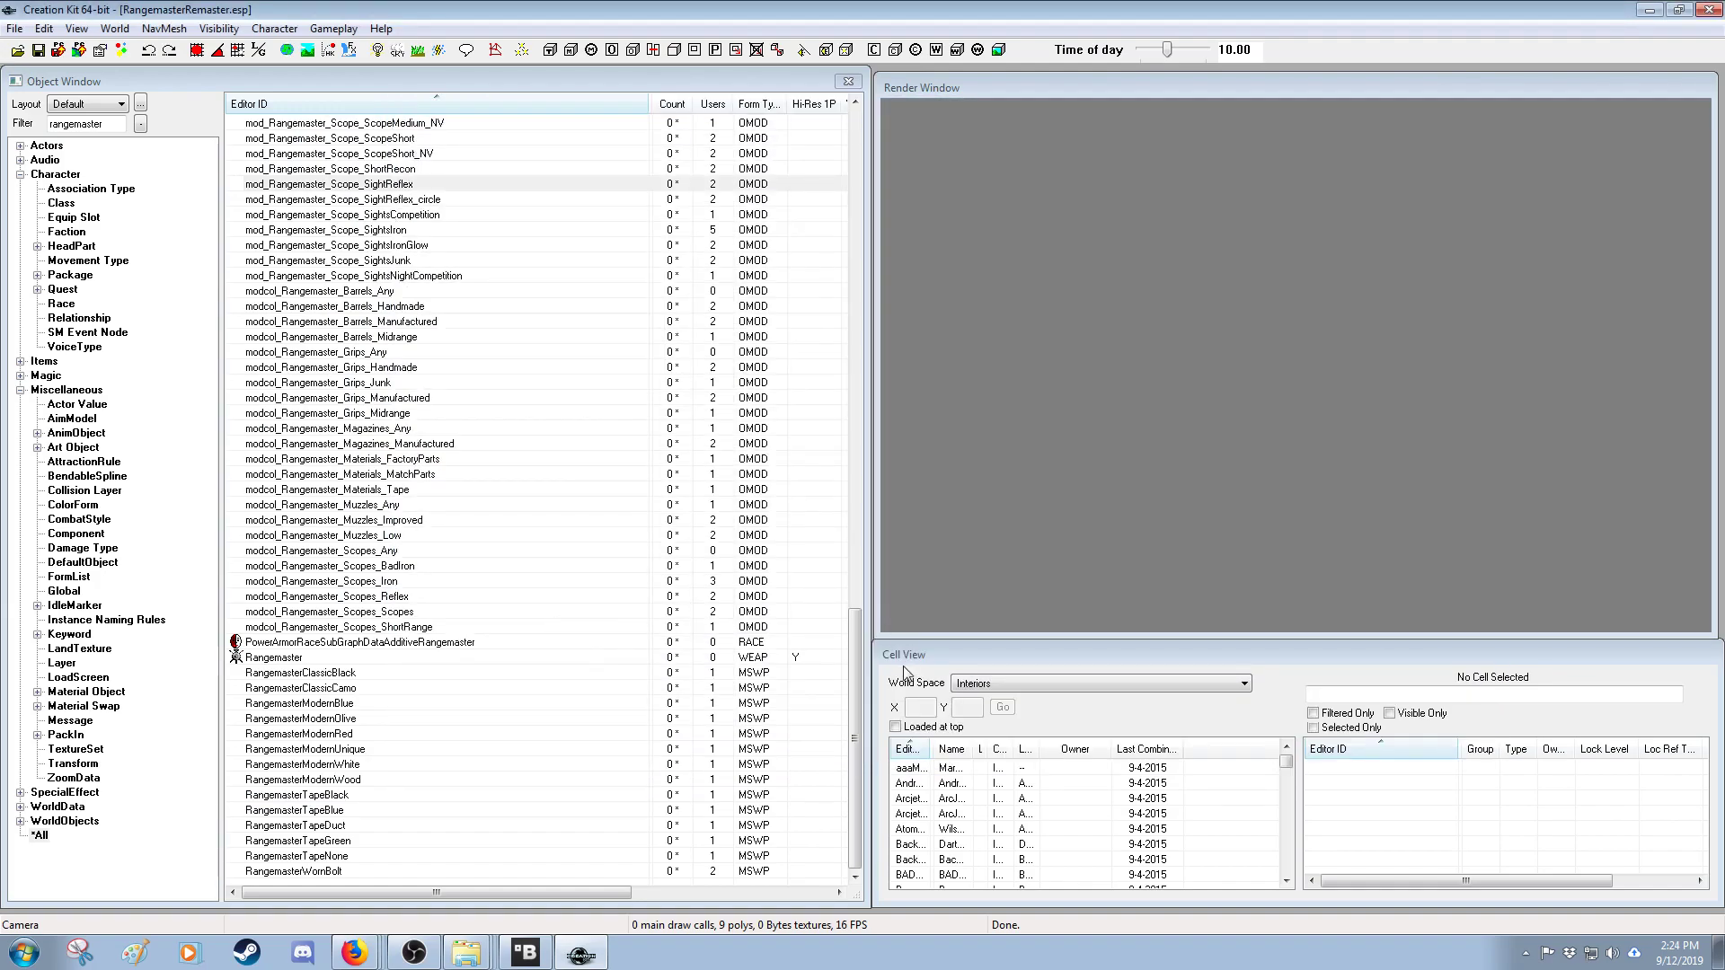
click(856, 659)
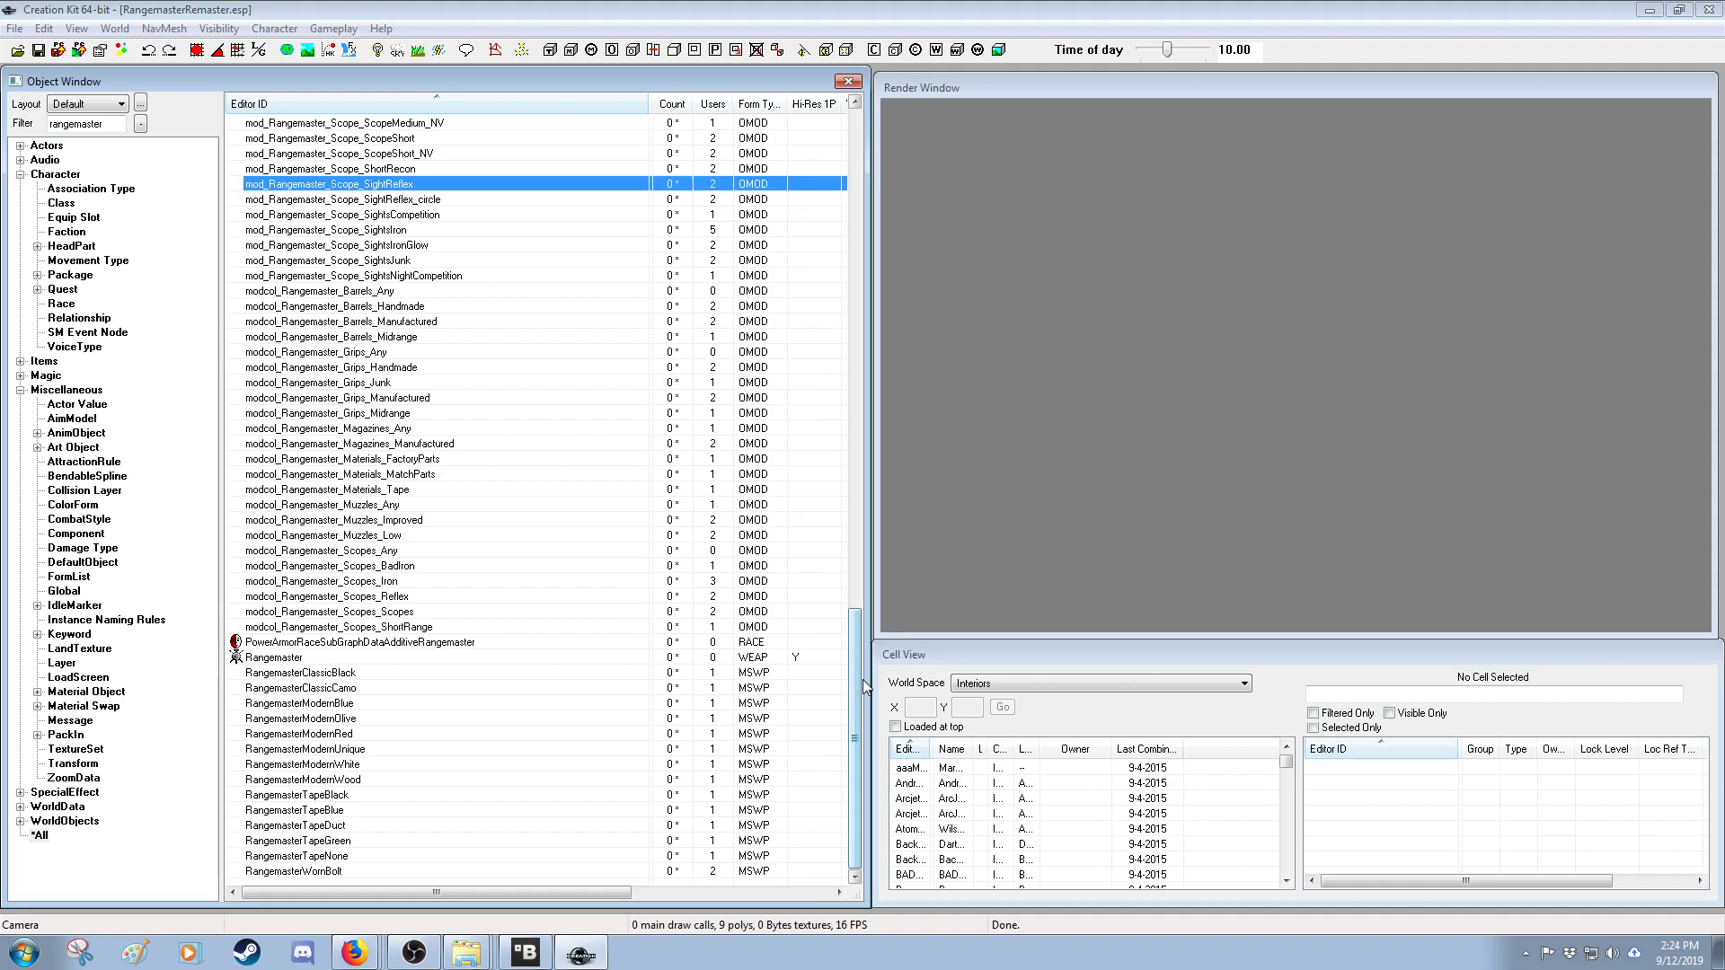
scroll(861, 679, up, 4)
scroll(862, 598, down, 4)
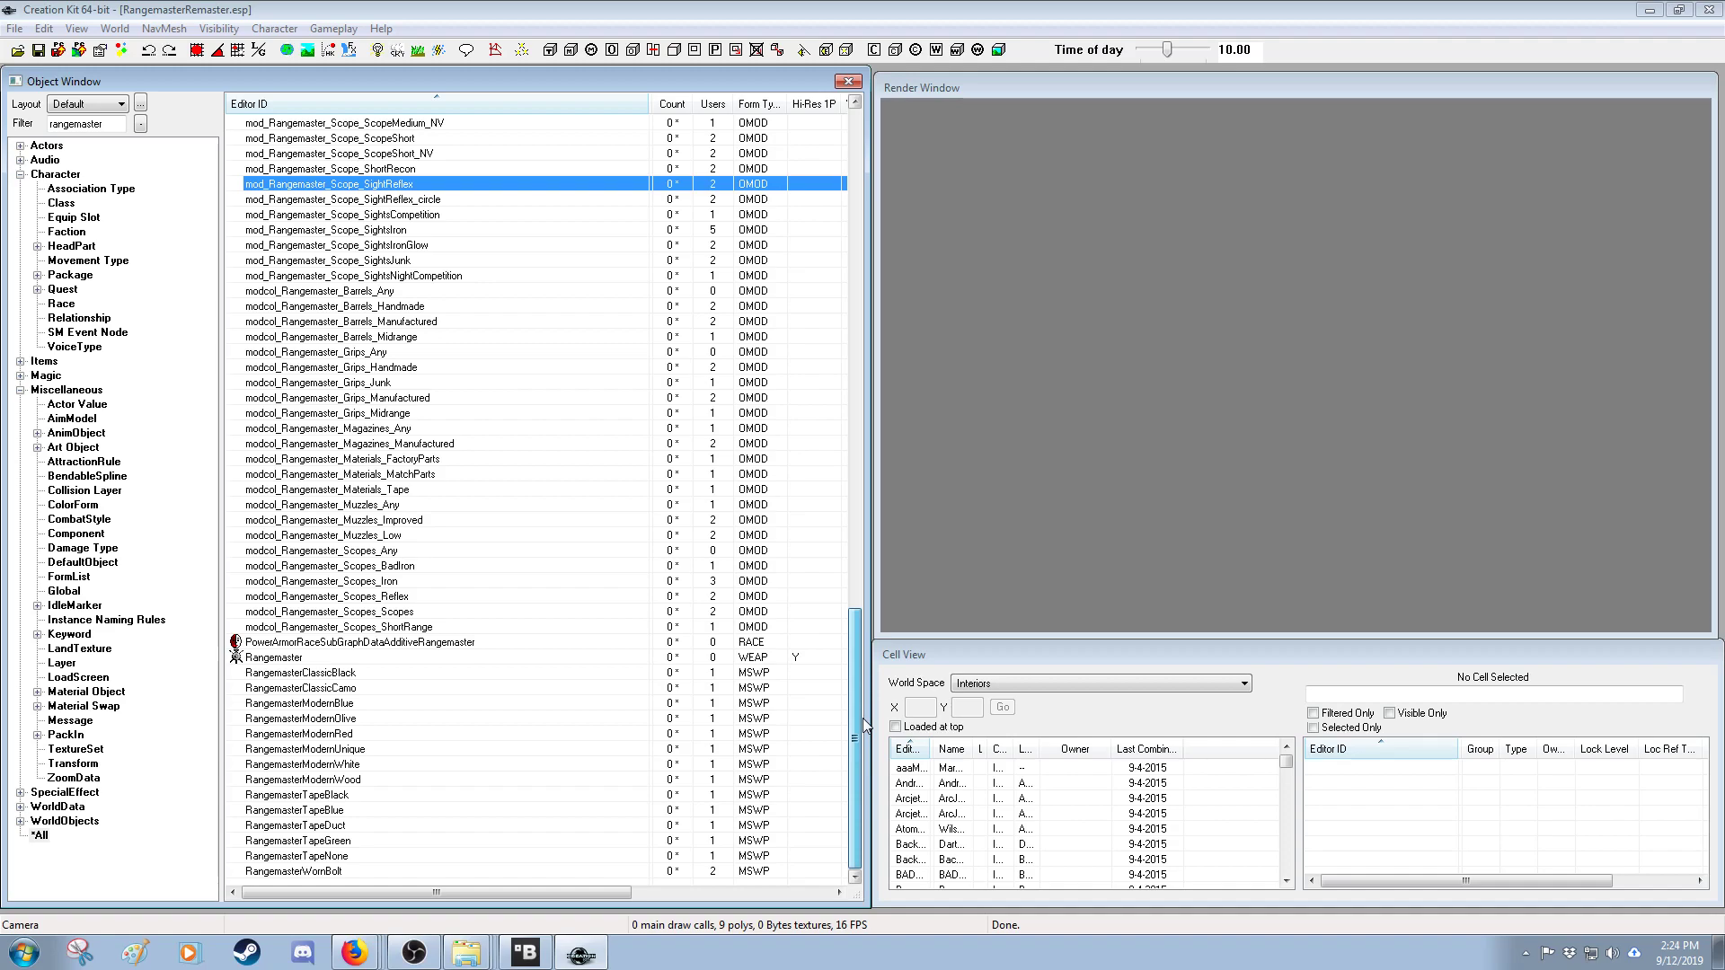
mouse_move(861, 701)
mouse_down()
mouse_move(850, 582)
mouse_move(865, 720)
mouse_up()
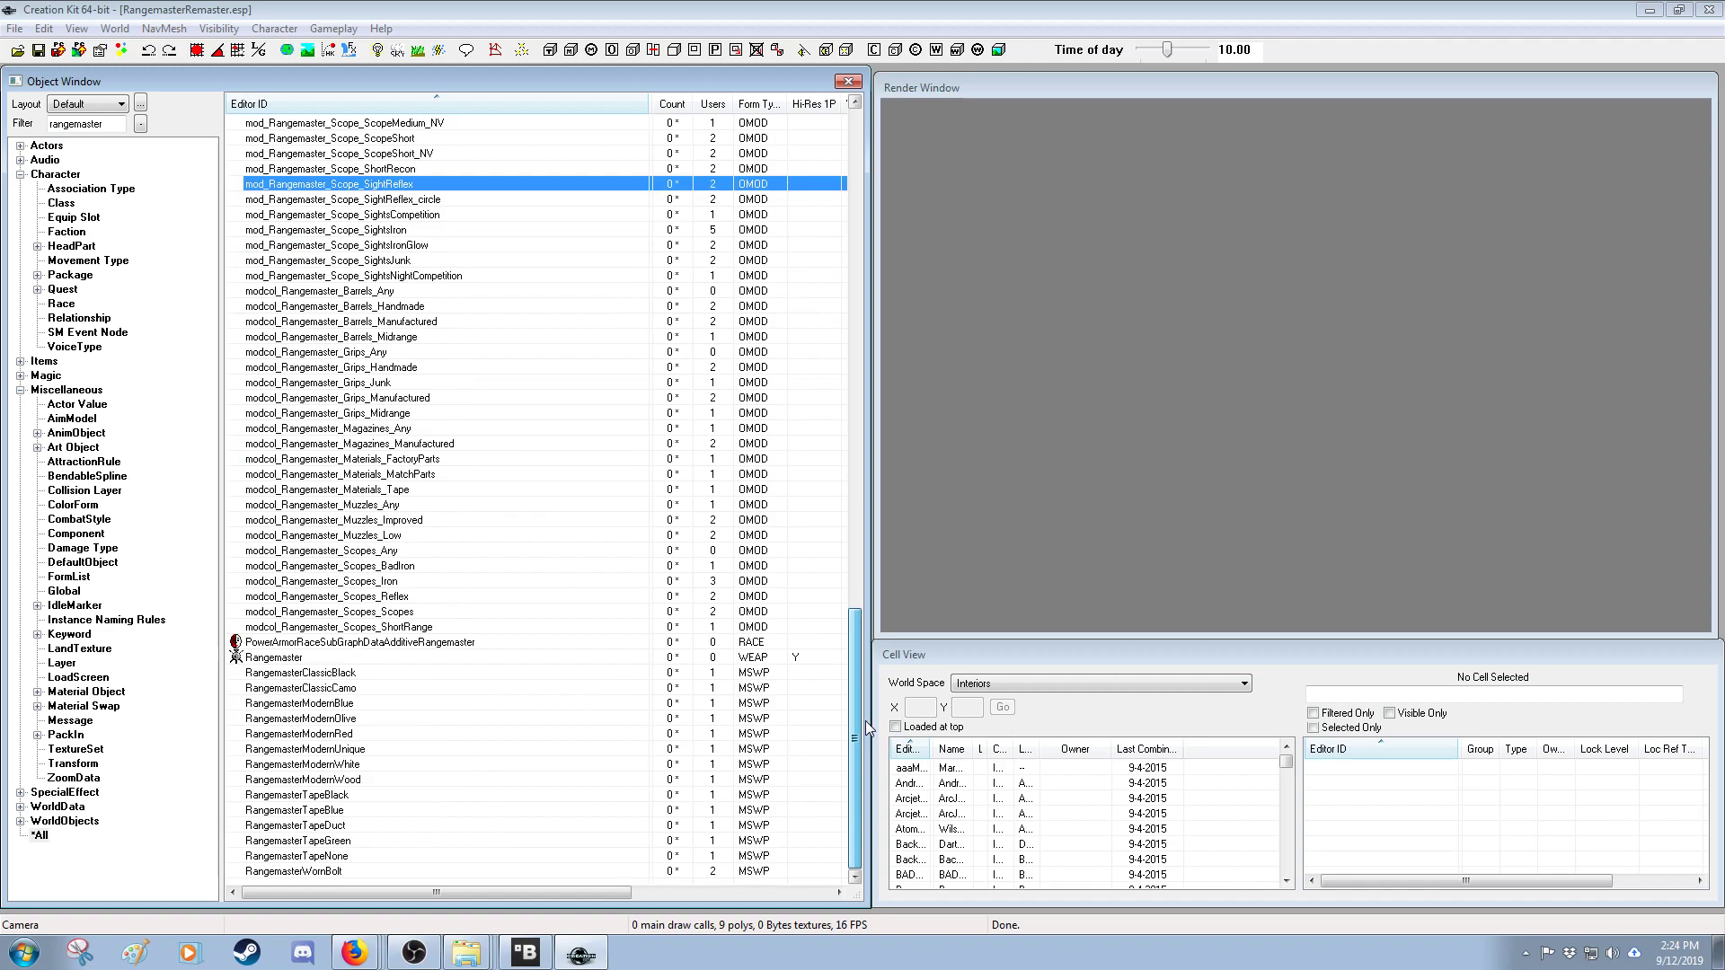